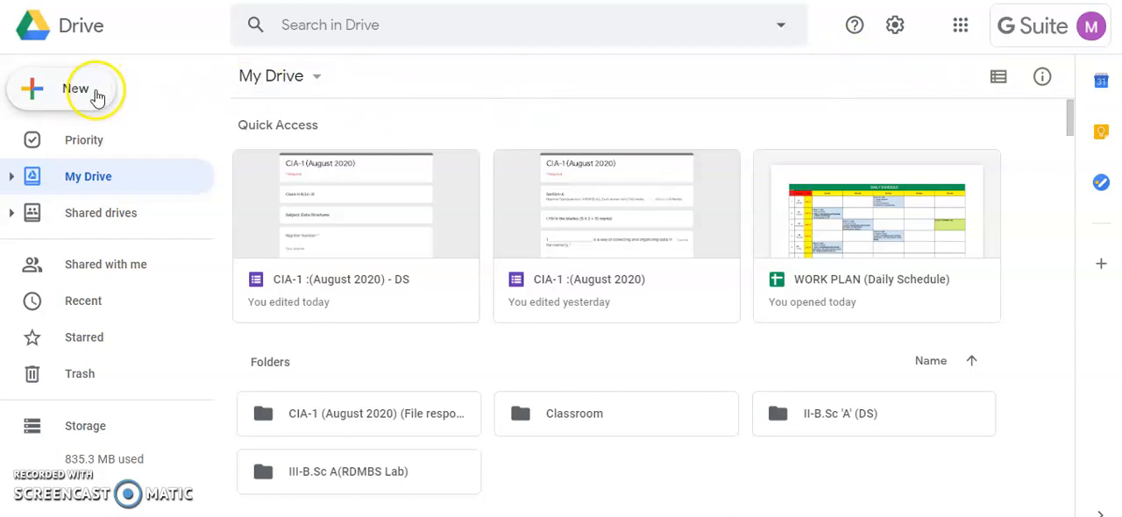
left_click(36, 92)
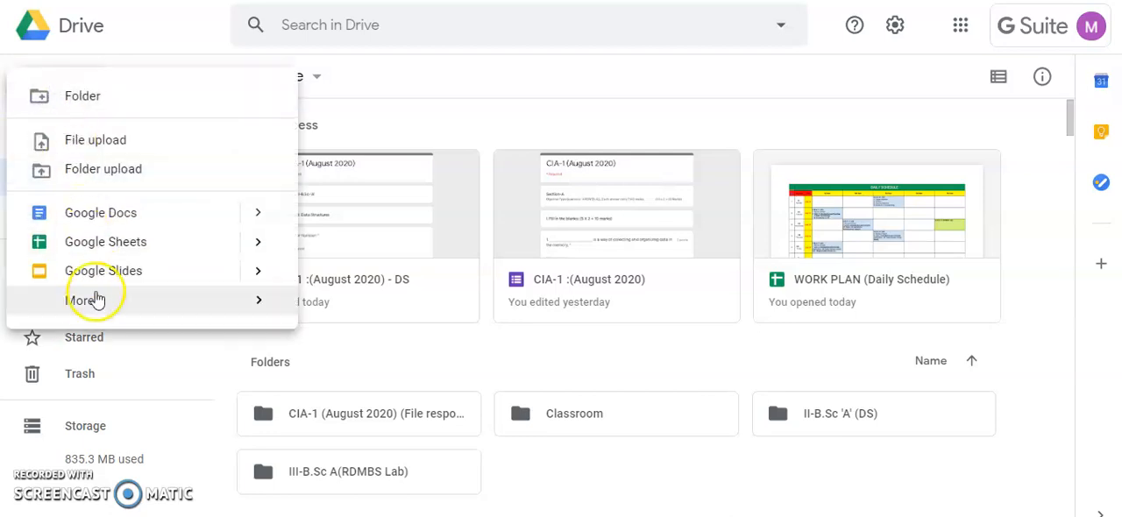
mouse_move(93, 302)
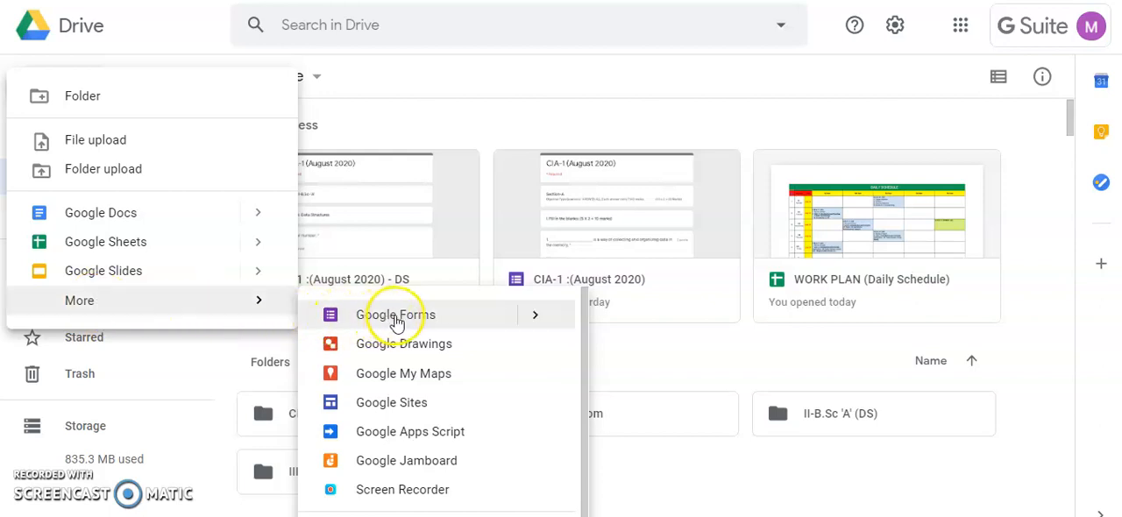
mouse_move(542, 319)
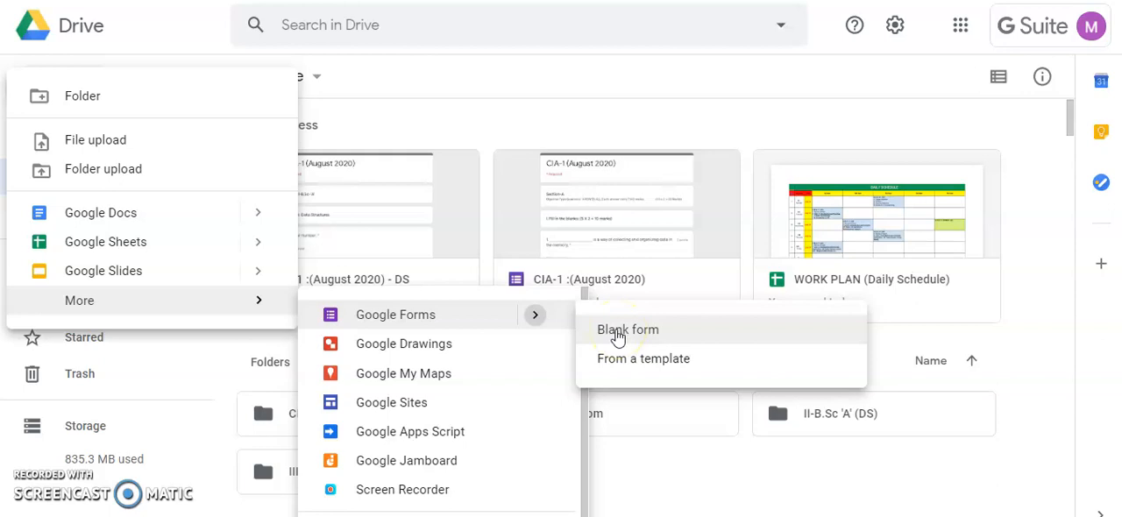
left_click(438, 92)
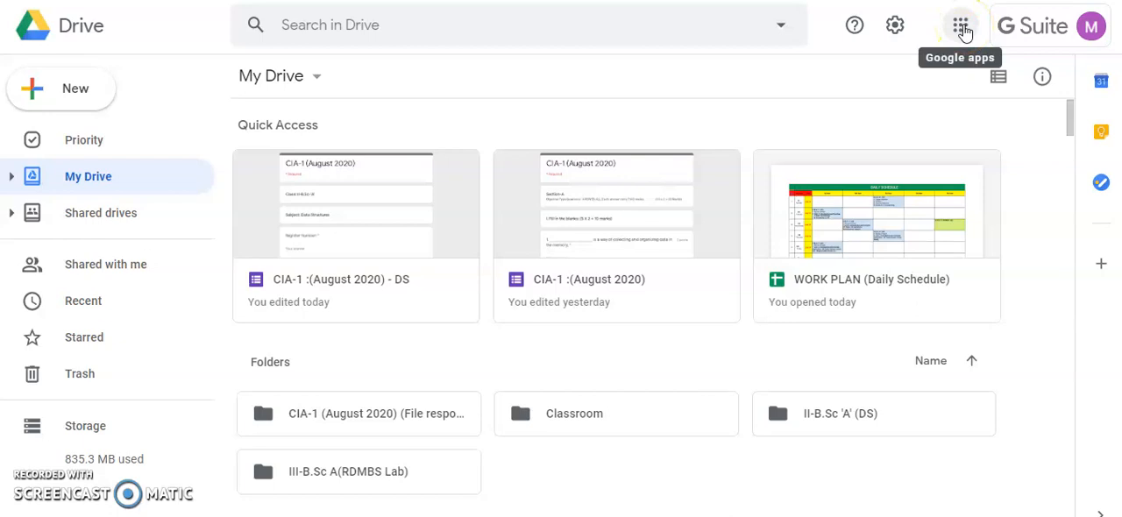
- Switch from Drive to Google Classroom and enter the M.Sc class
left_click(962, 28)
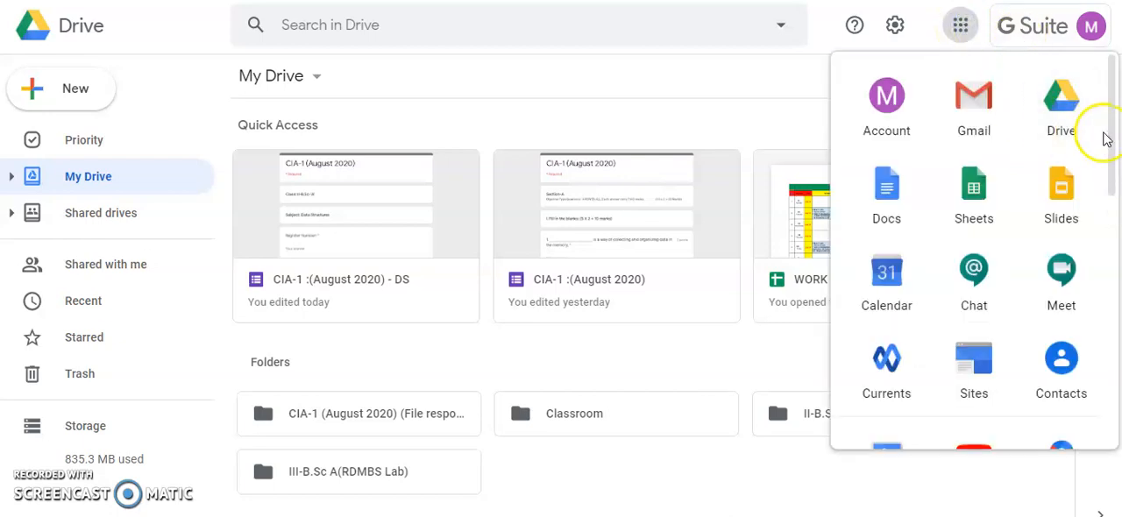
scroll(1113, 132, "down", 10)
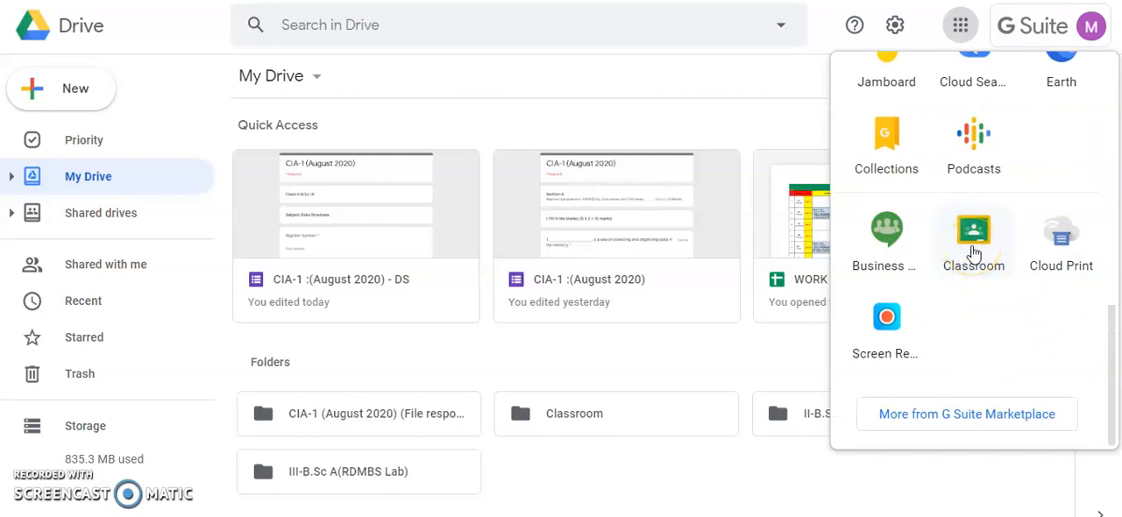
left_click(912, 201)
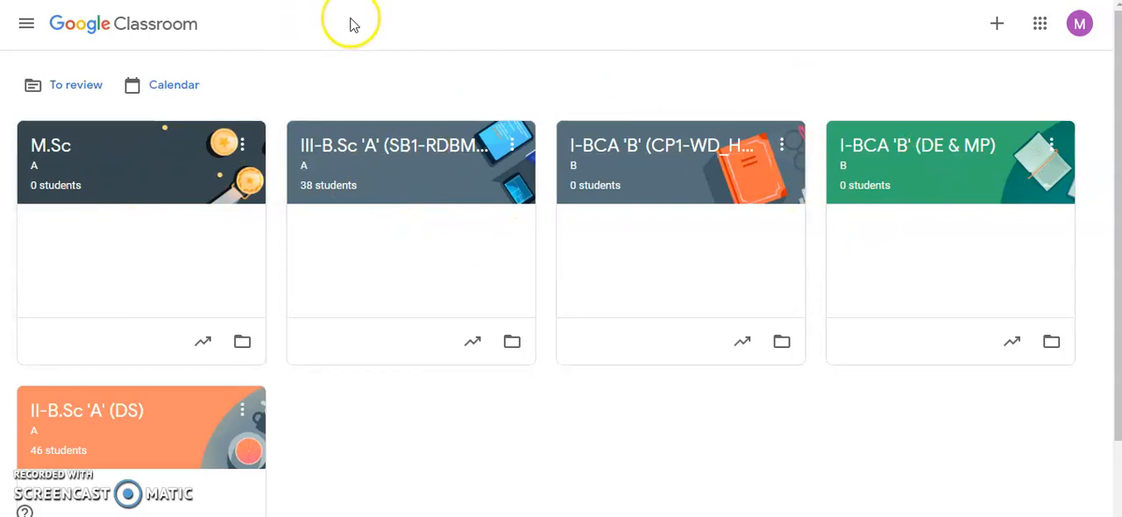
left_click(81, 164)
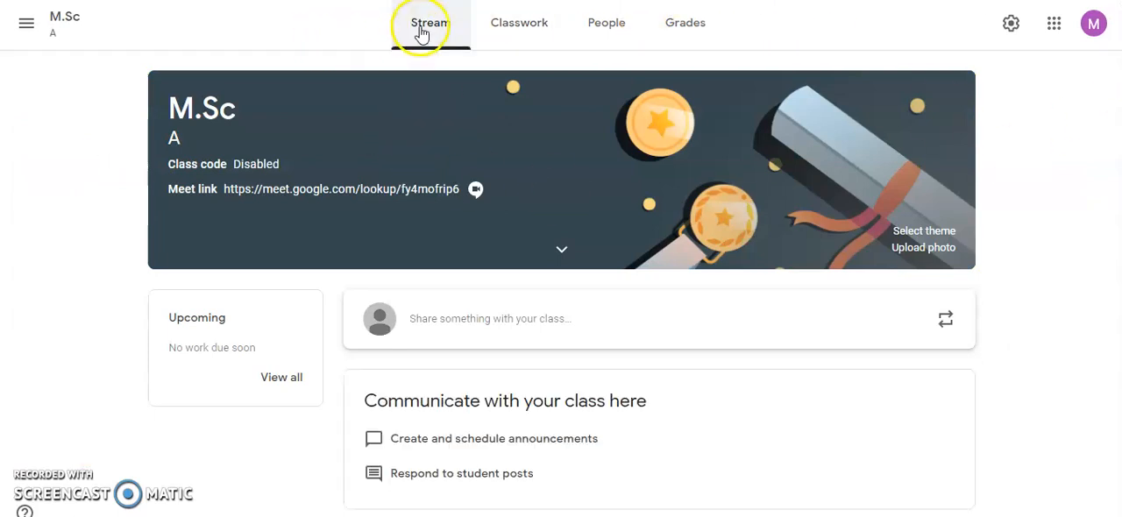
- Look through the class's sections and start a new question in its classwork
left_click(521, 28)
left_click(614, 26)
left_click(681, 25)
left_click(538, 28)
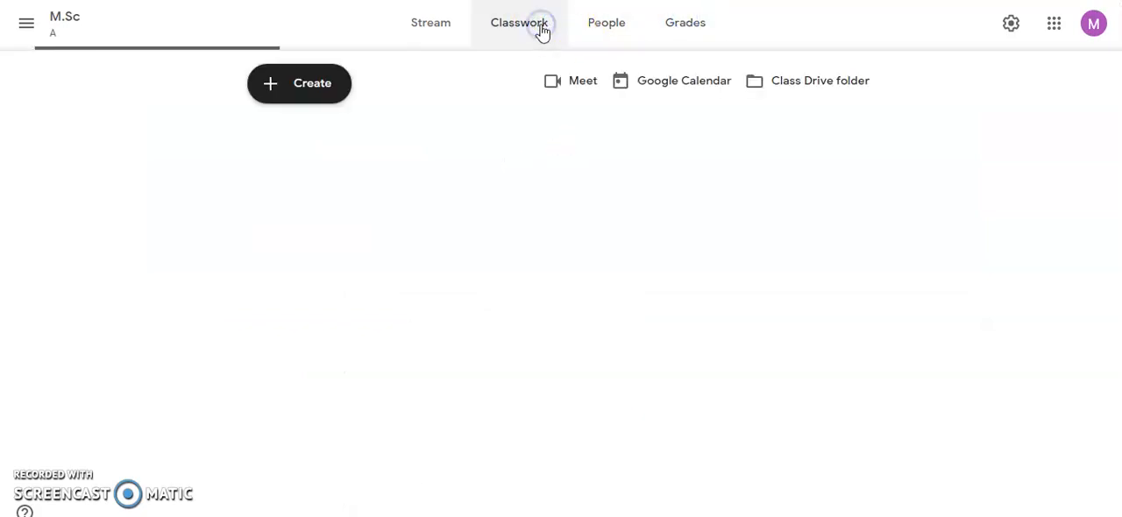
left_click(281, 95)
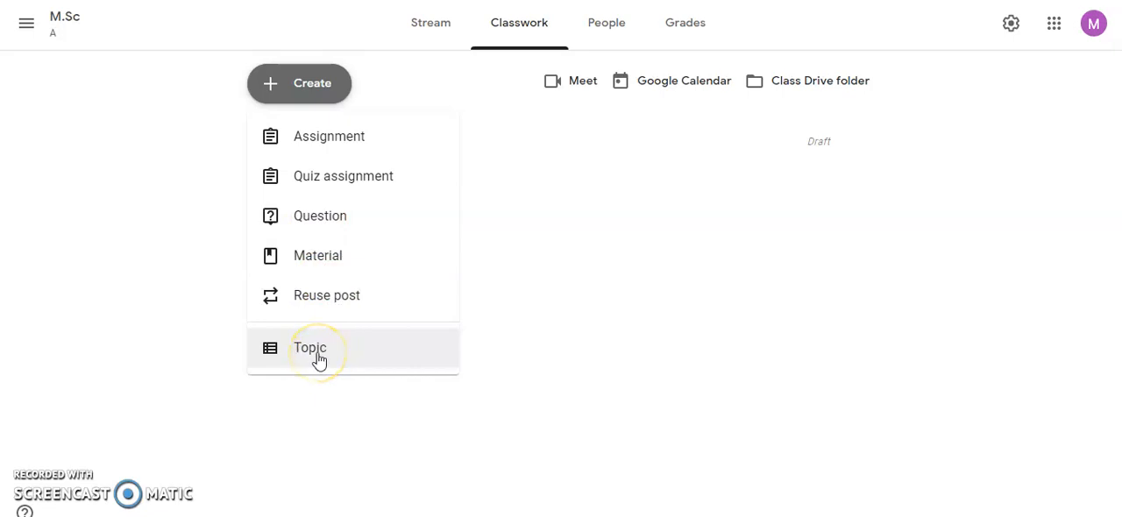
left_click(321, 224)
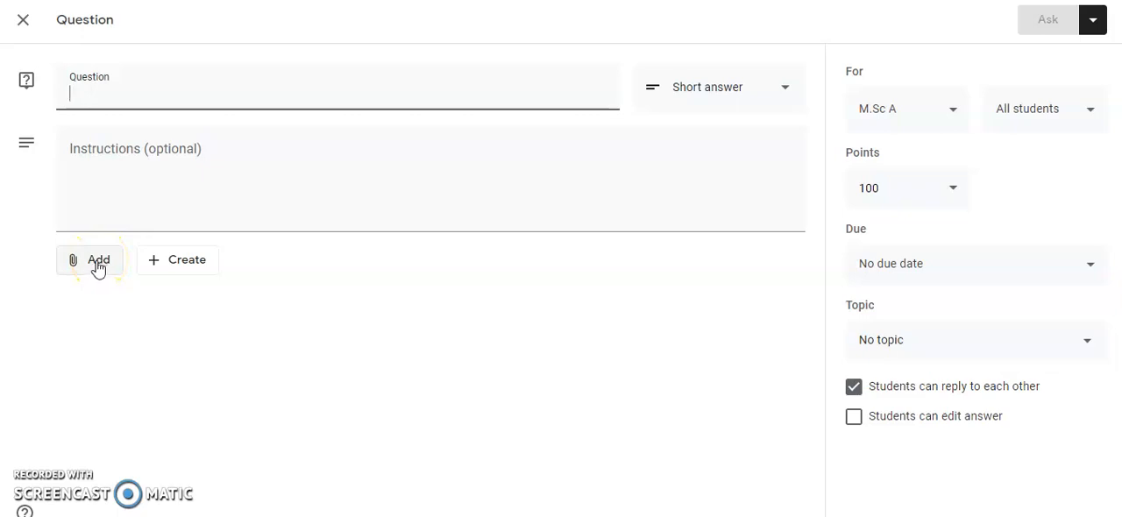
- Create a new Google Form from the question and title the form CIA-1 (August 2020)
left_click(184, 263)
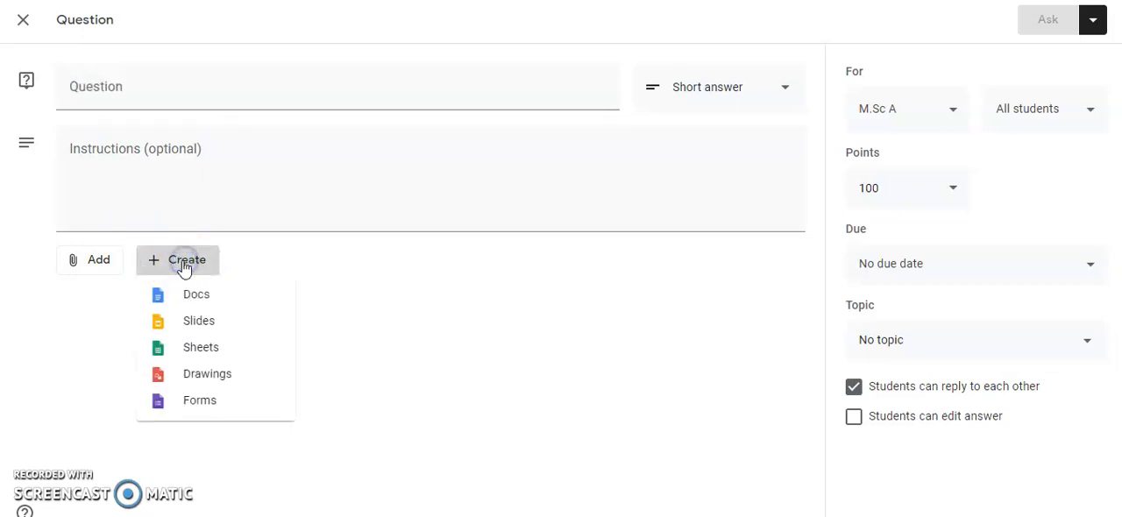
left_click(199, 402)
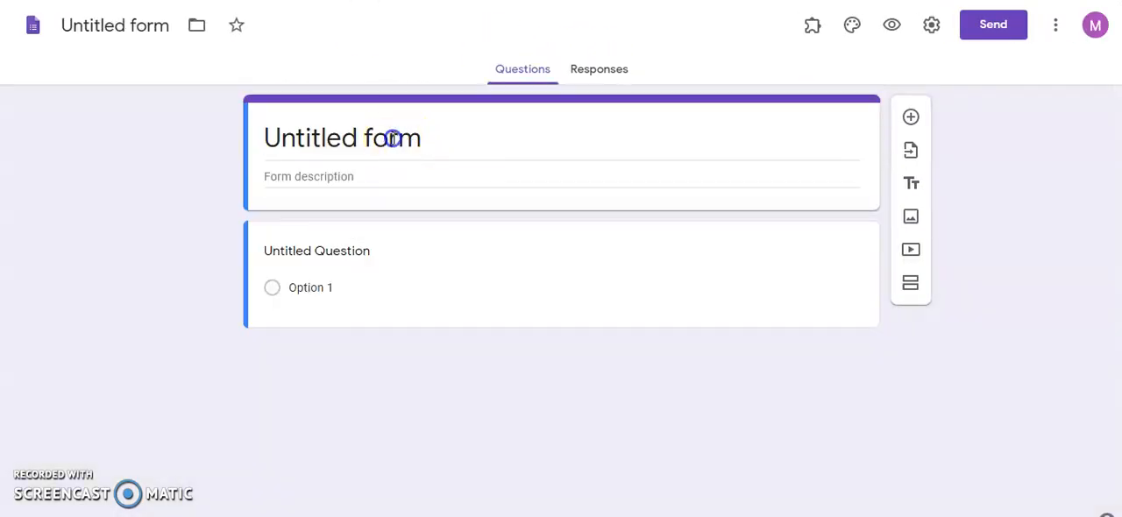
left_click(395, 139)
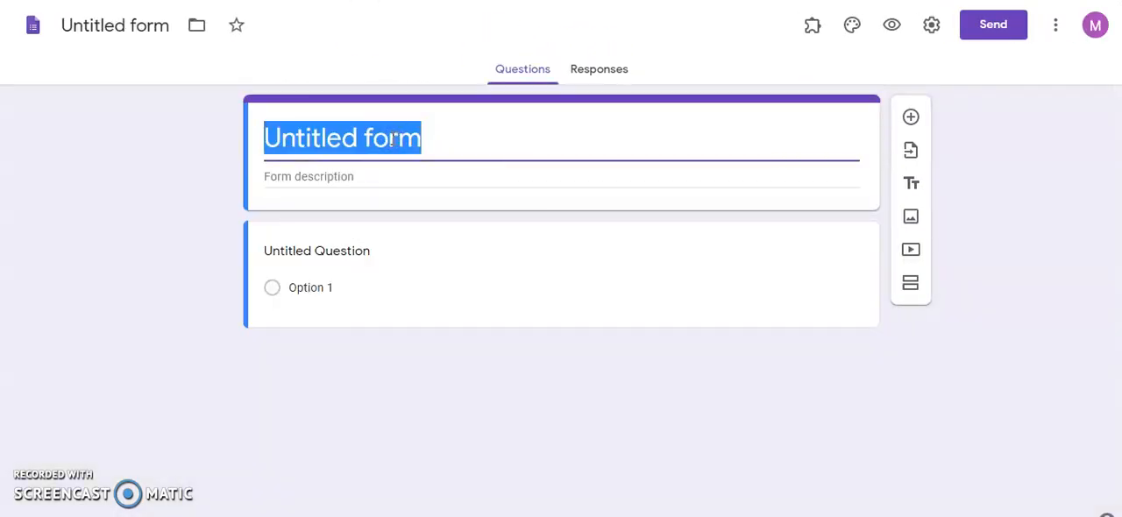
type("CIA-1 (August 2020)")
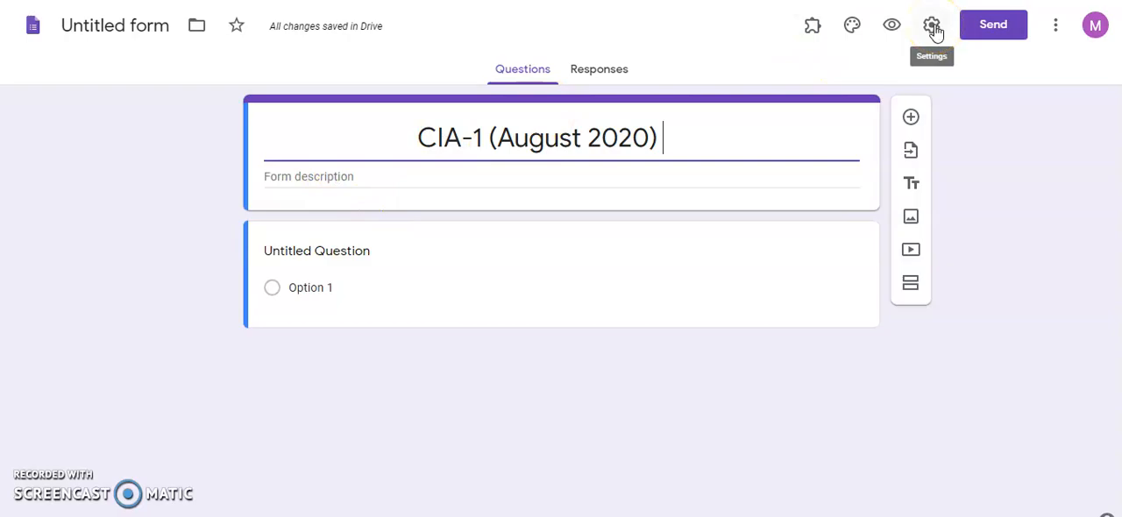
- Set the form to collect email addresses and limit respondents to 1 response
left_click(932, 28)
left_click(347, 149)
left_click(347, 320)
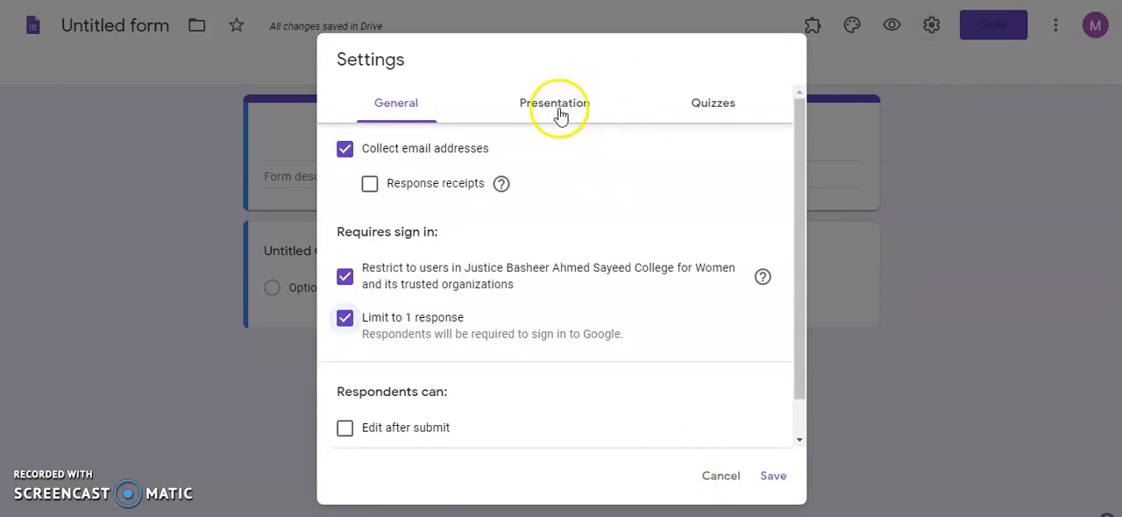
- Make the form a quiz with grades released later, after manual review, and save the settings
left_click(558, 109)
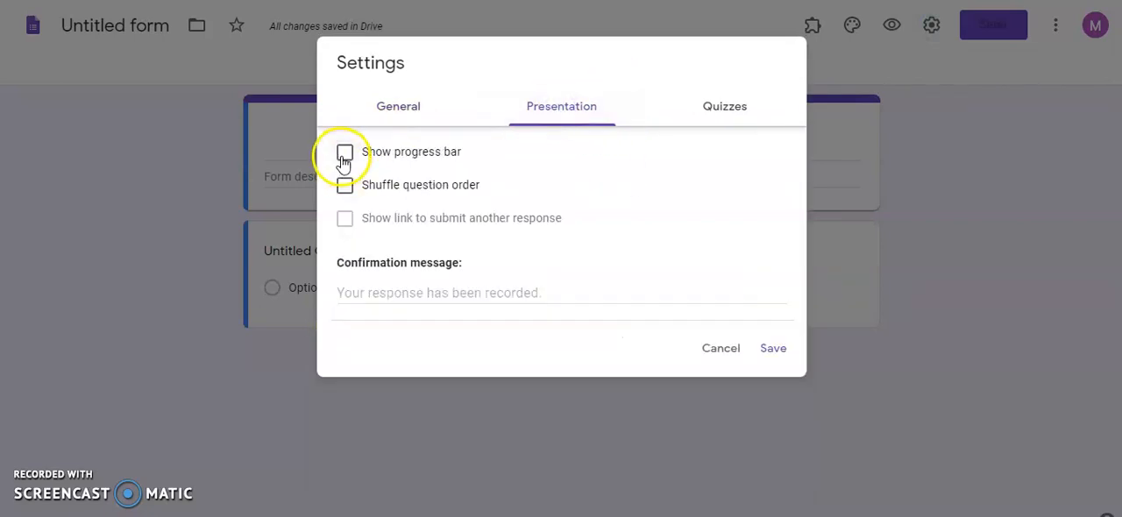
left_click(721, 109)
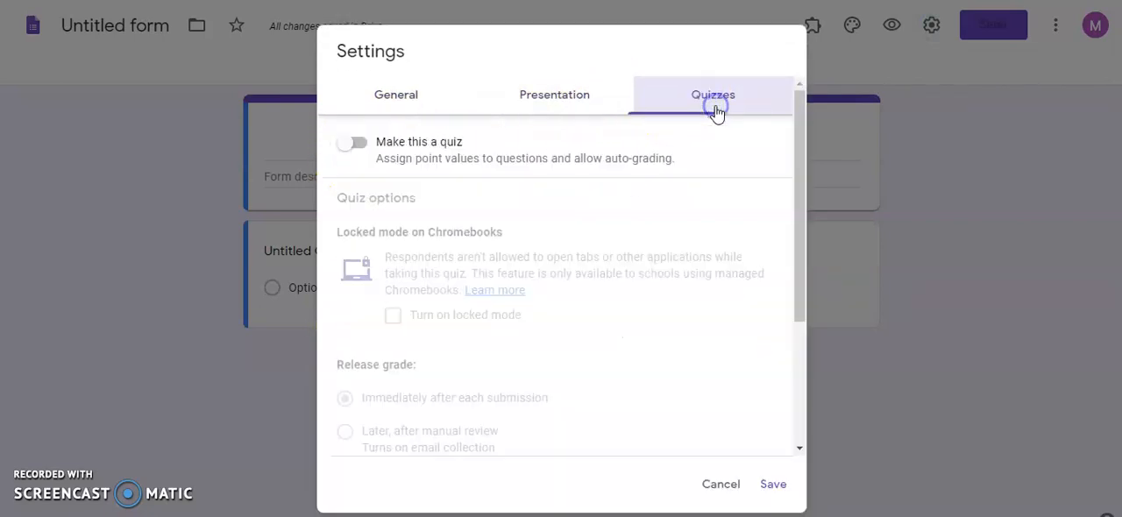
left_click(360, 146)
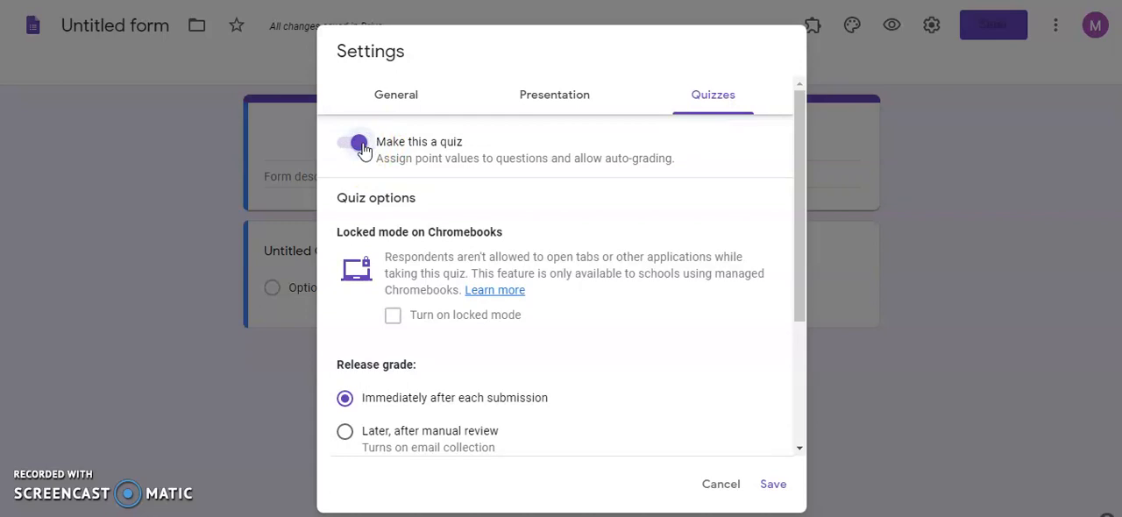
left_click(345, 432)
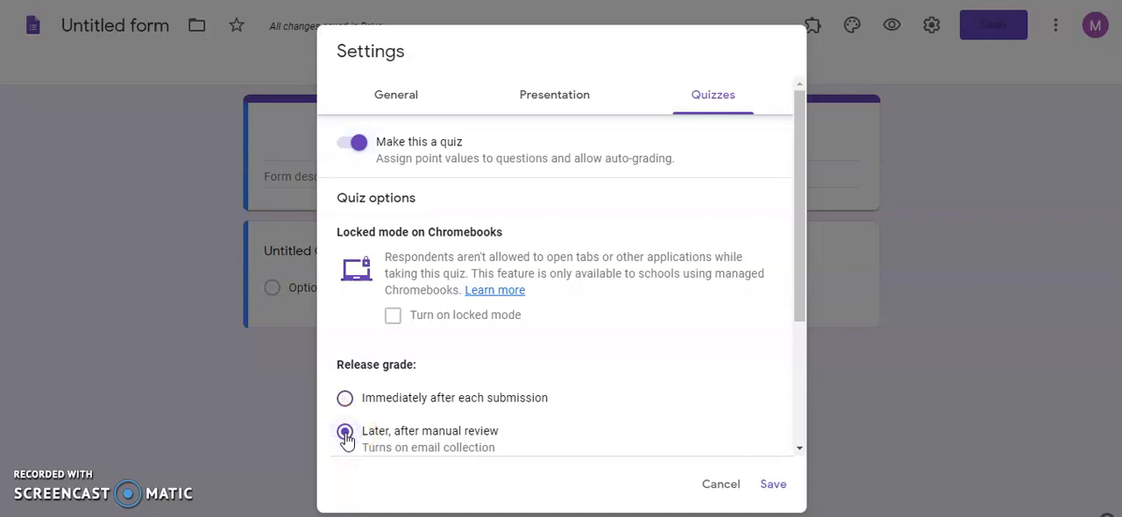
left_click(773, 487)
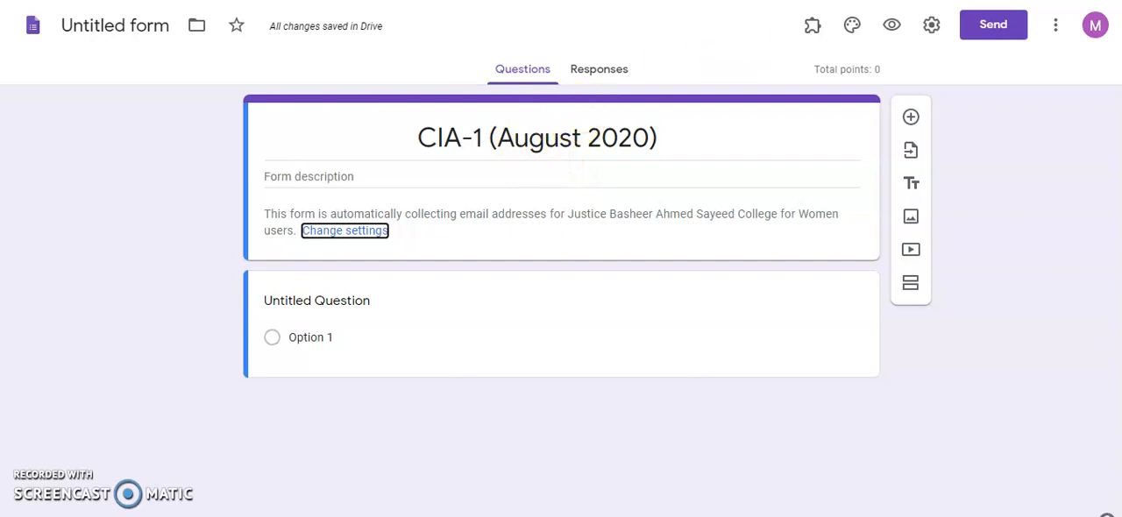
- Review the header fields of the existing CIA-1 :(August 2020) - DS form and set the new form's title block to Class: II-B.Sc-'A'
left_click(816, 0)
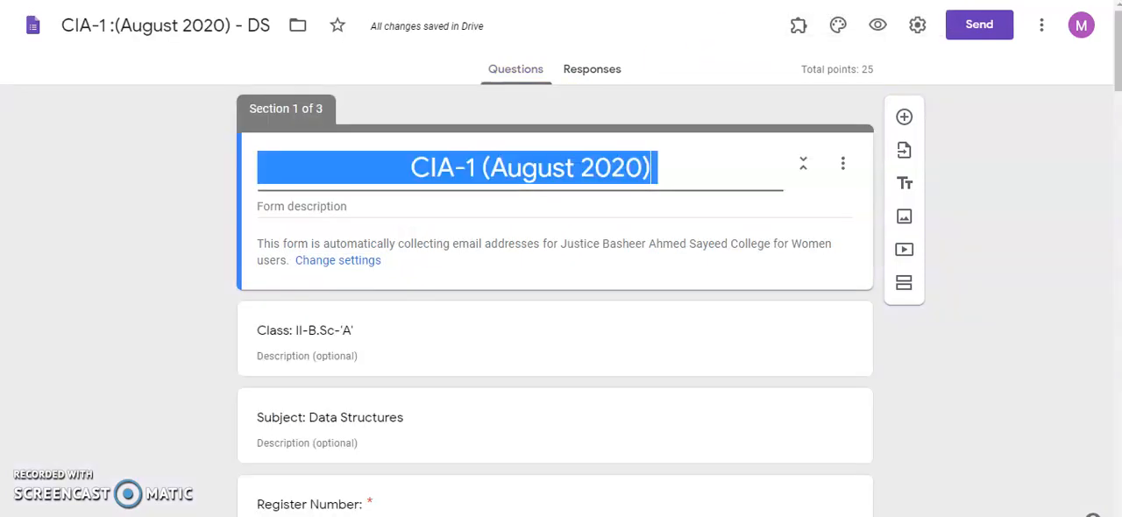
left_click(612, 245)
scroll(493, 256, "down", 2)
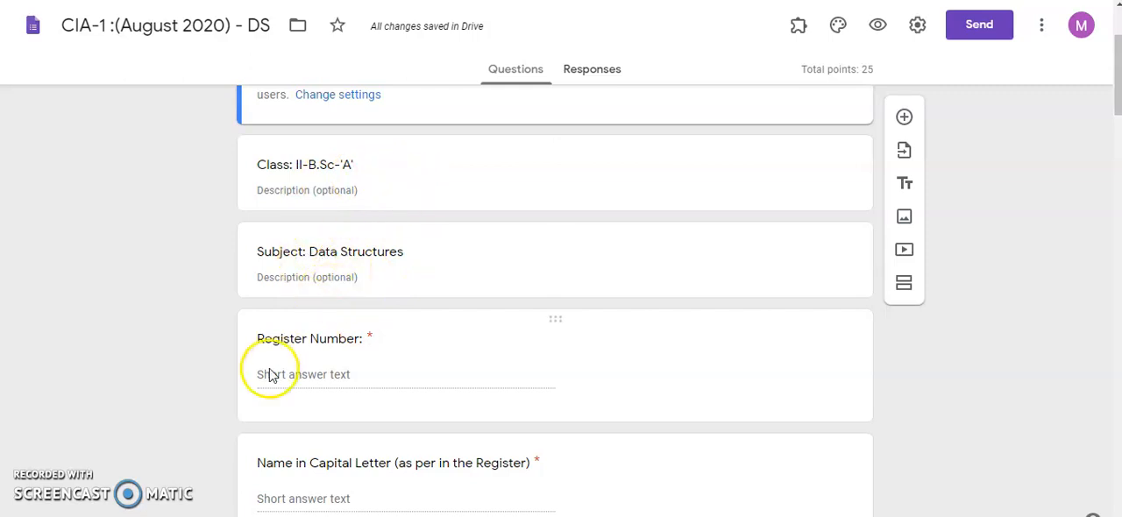
scroll(392, 438, "down", 2)
left_click(376, 476)
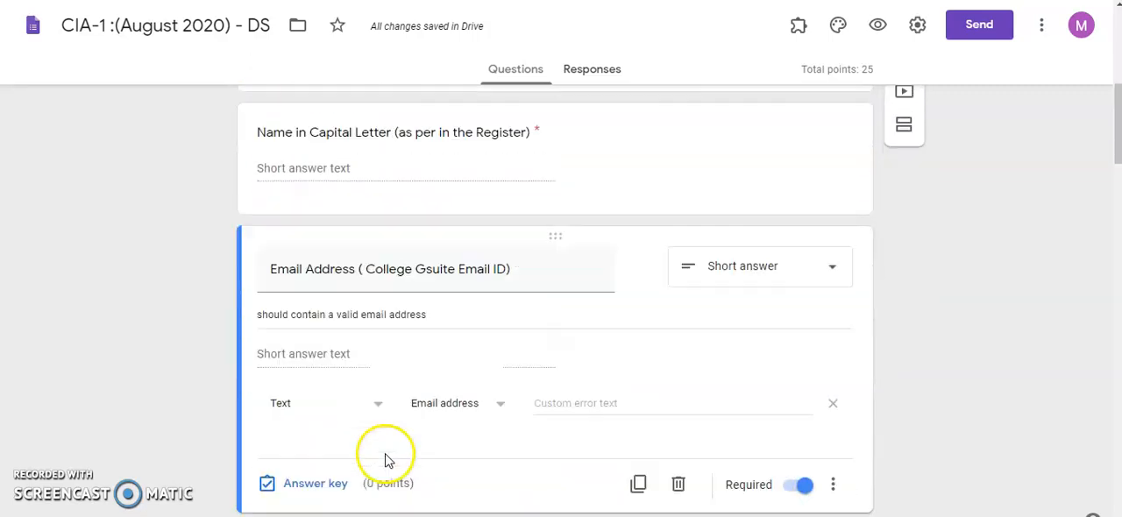
scroll(386, 449, "down", 3)
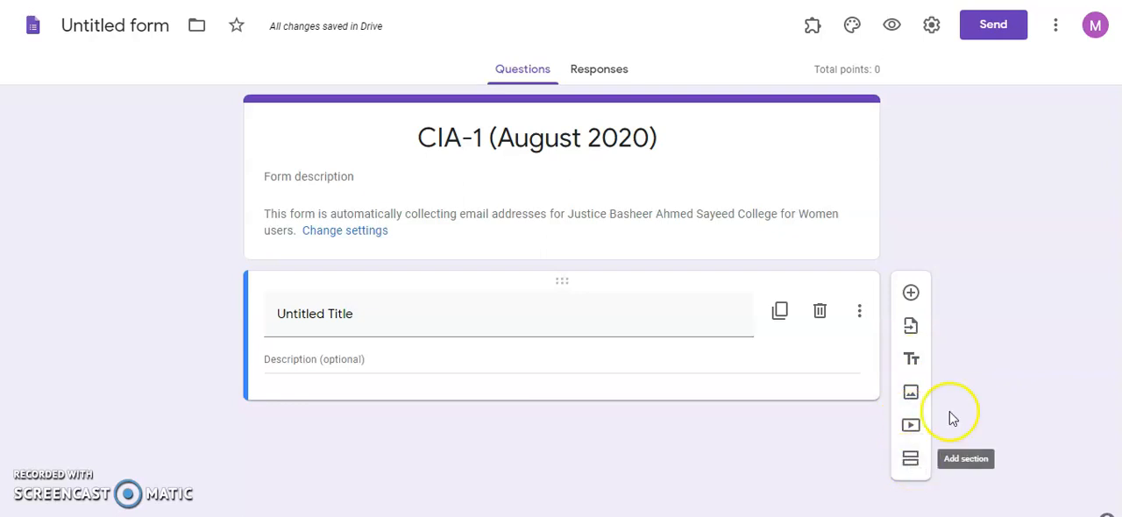
left_click(288, 317)
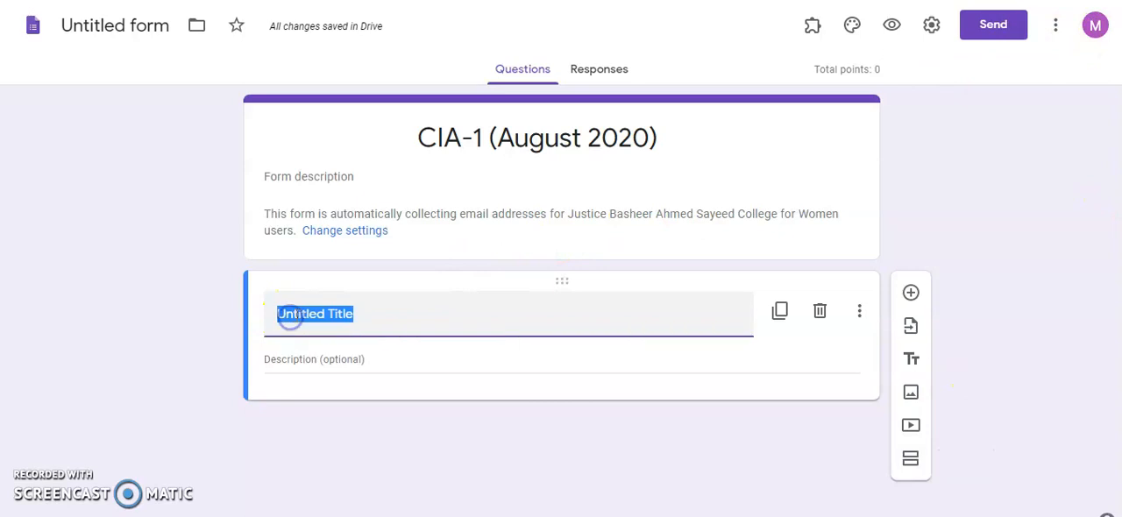
key("BackSpace")
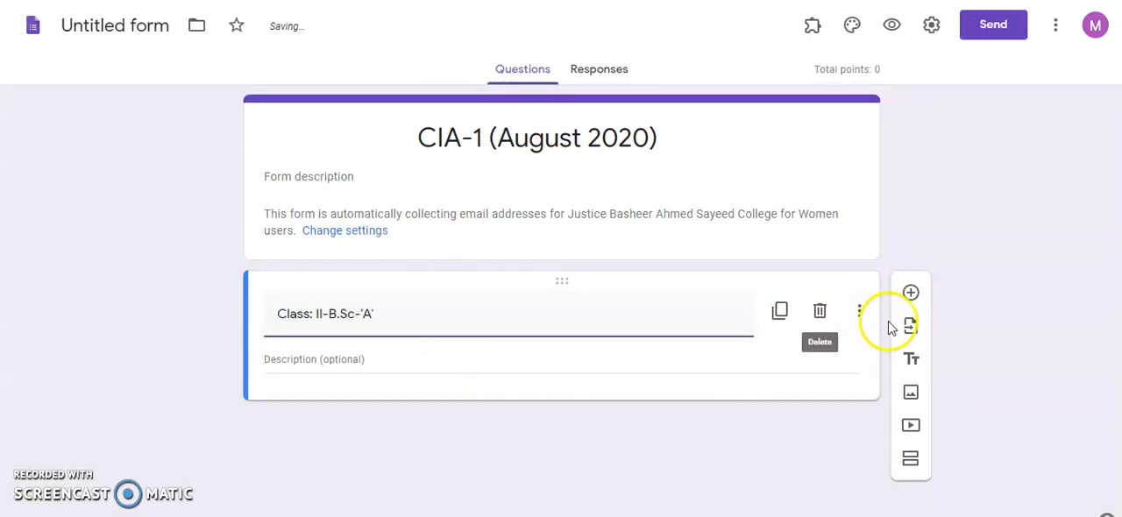
- Add a second title block reading Subject: Data Structures, with the text copied from the existing form
left_click(916, 363)
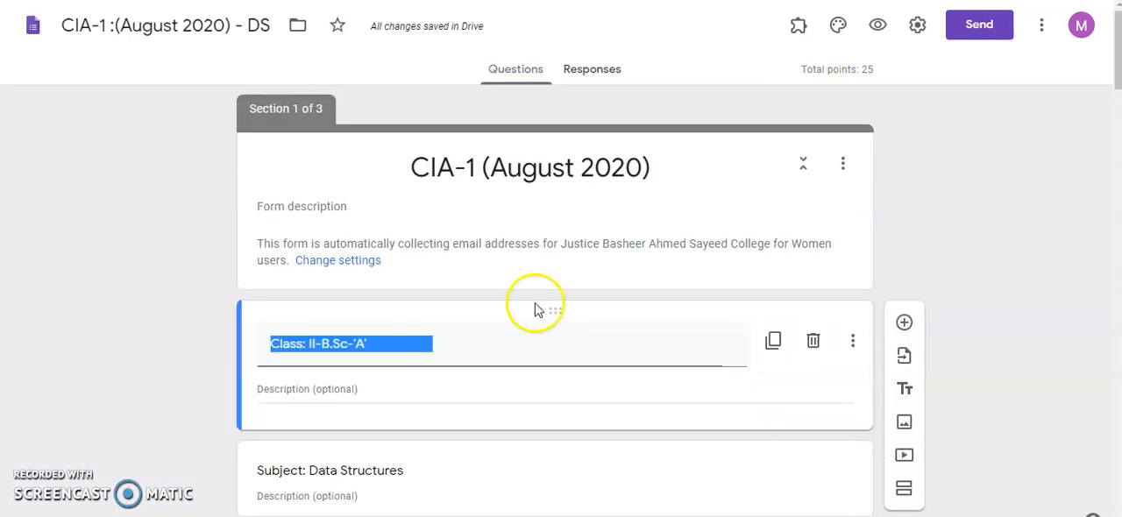
scroll(395, 330, "down", 2)
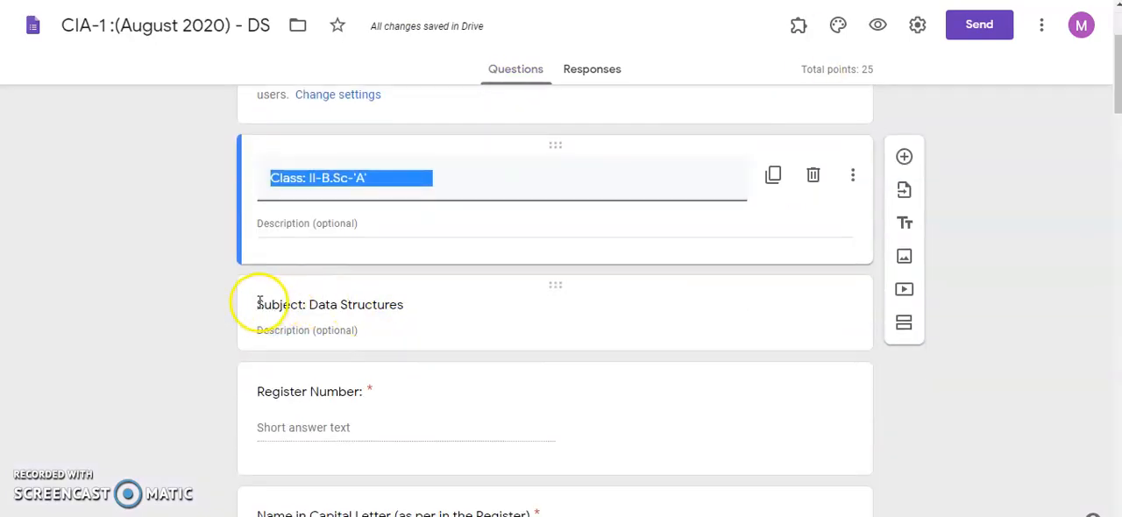
left_click(388, 303)
key("ctrl+c")
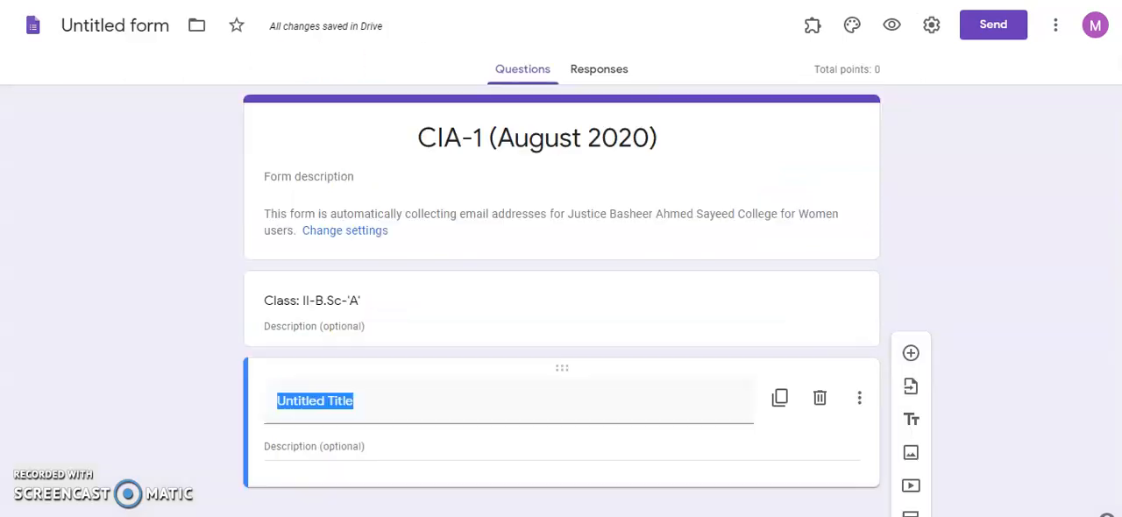
left_click(307, 405)
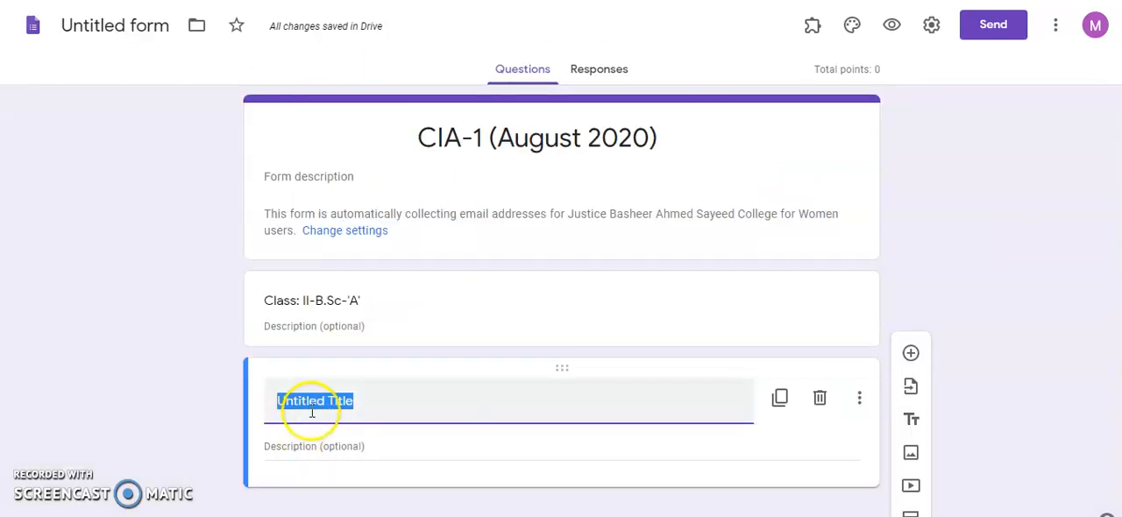
key("ctrl+v")
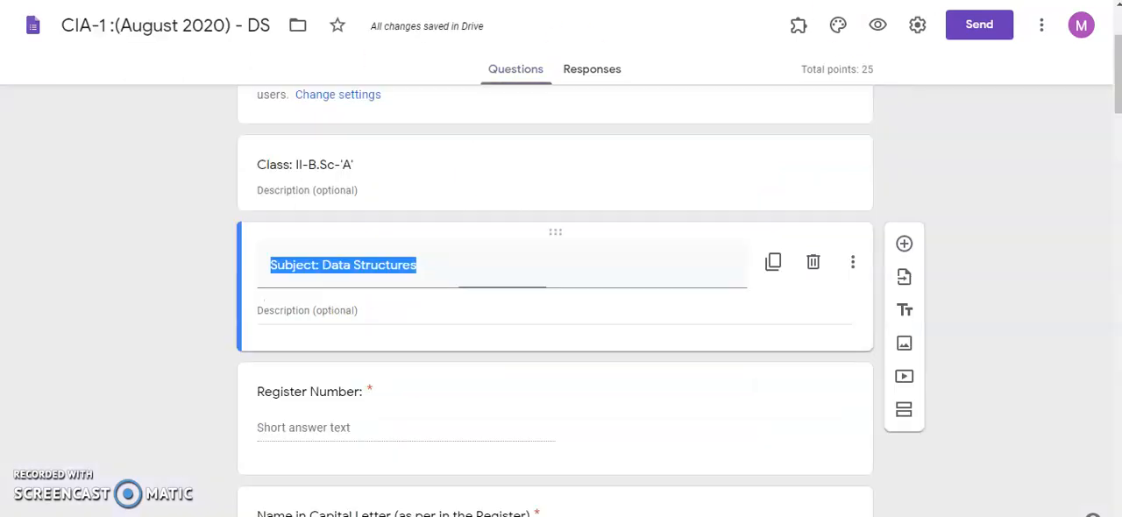
- Add a question titled Register Number: with the title copied from the existing CIA-1 :(August 2020) - DS form
scroll(586, 410, "down", 1)
scroll(586, 411, "down", 1)
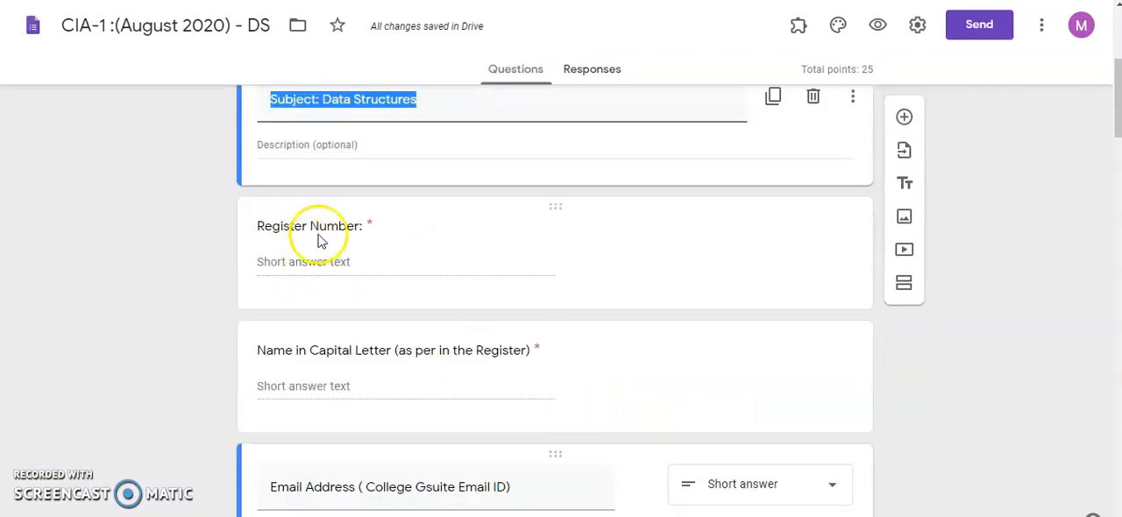
left_click(263, 226)
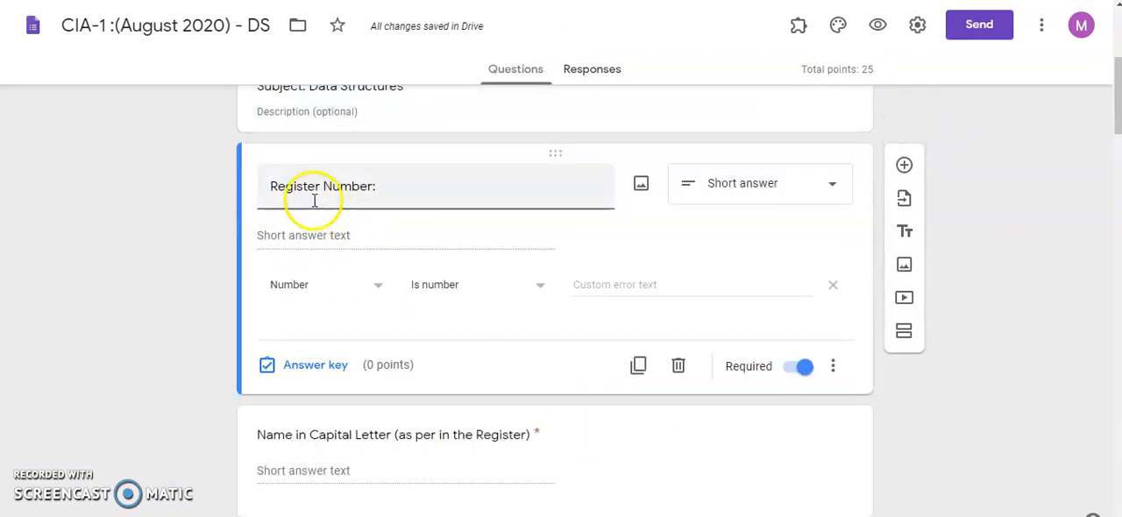
left_click_drag(376, 185, 257, 188)
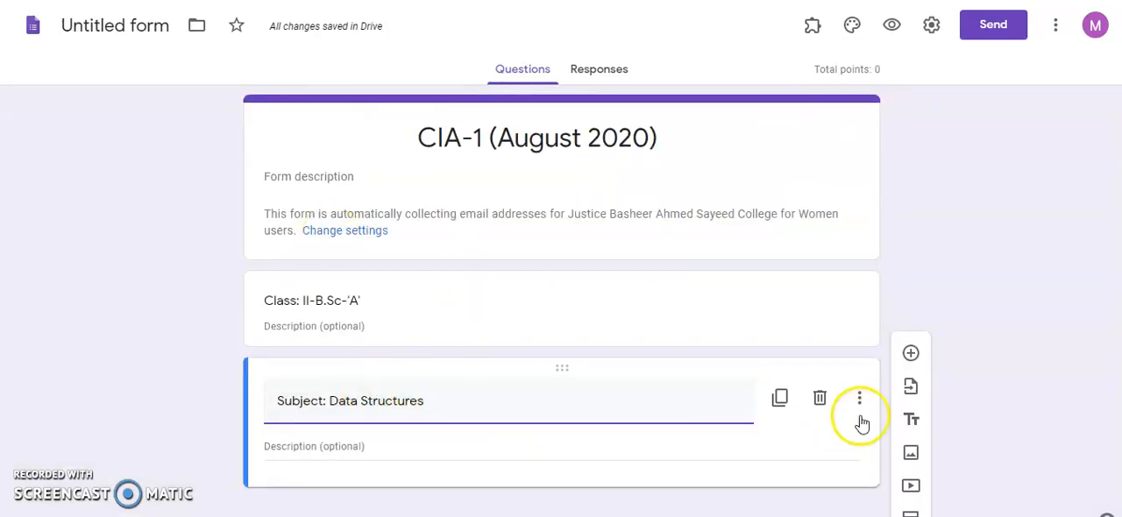
left_click(910, 354)
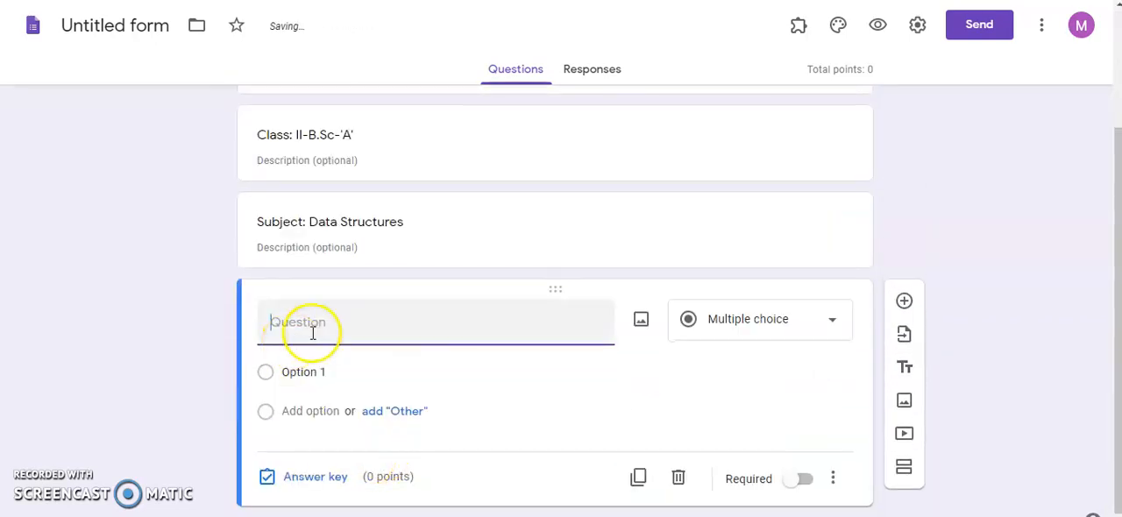
- Set the Register Number: question to the short answer type and make it required
left_click(796, 321)
left_click(752, 52)
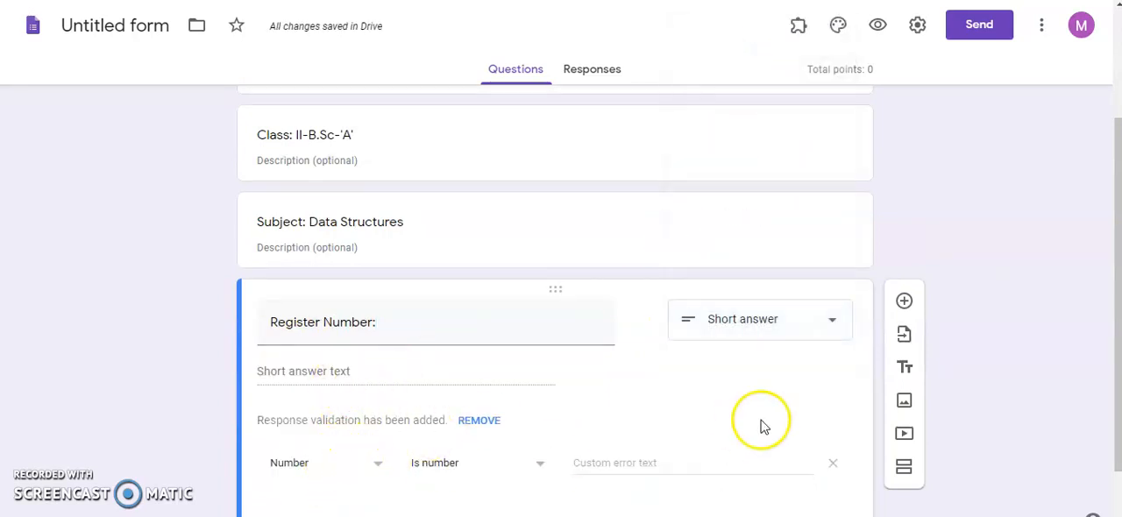
scroll(657, 403, "down", 1)
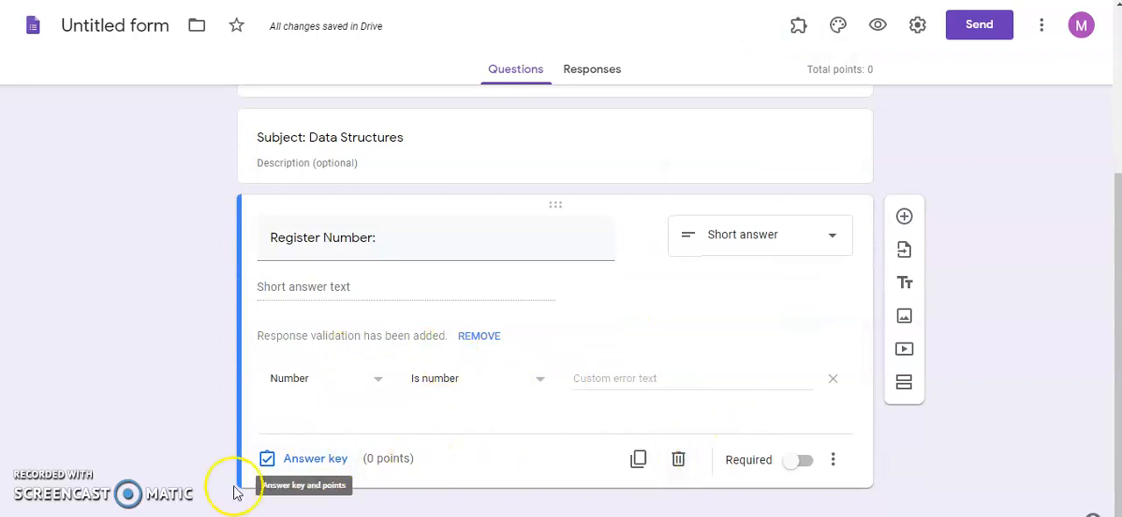
left_click(811, 465)
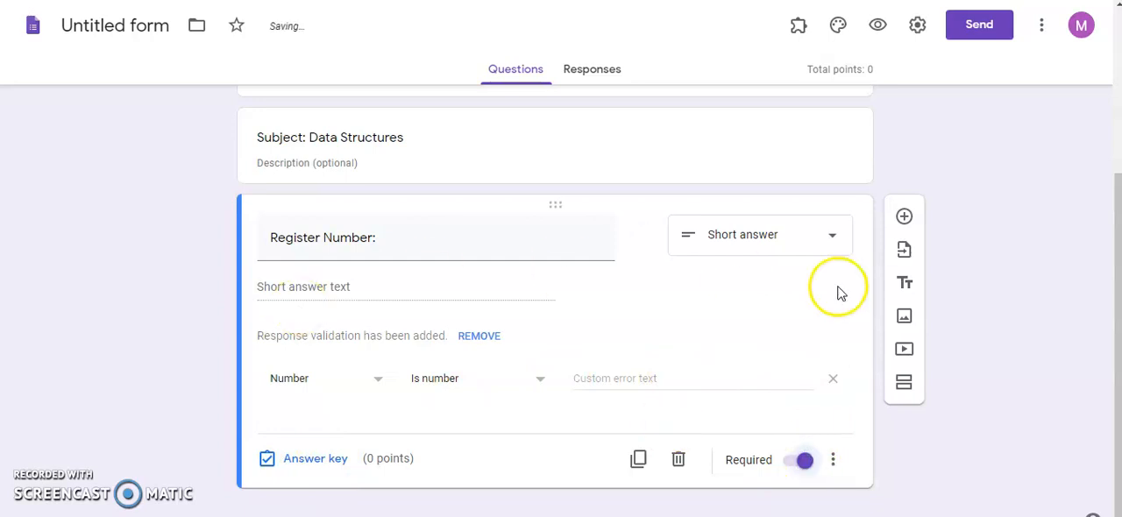
- Add a question titled Name in Capital Letter (as per in the Register), with the title copied from the existing form
left_click(904, 218)
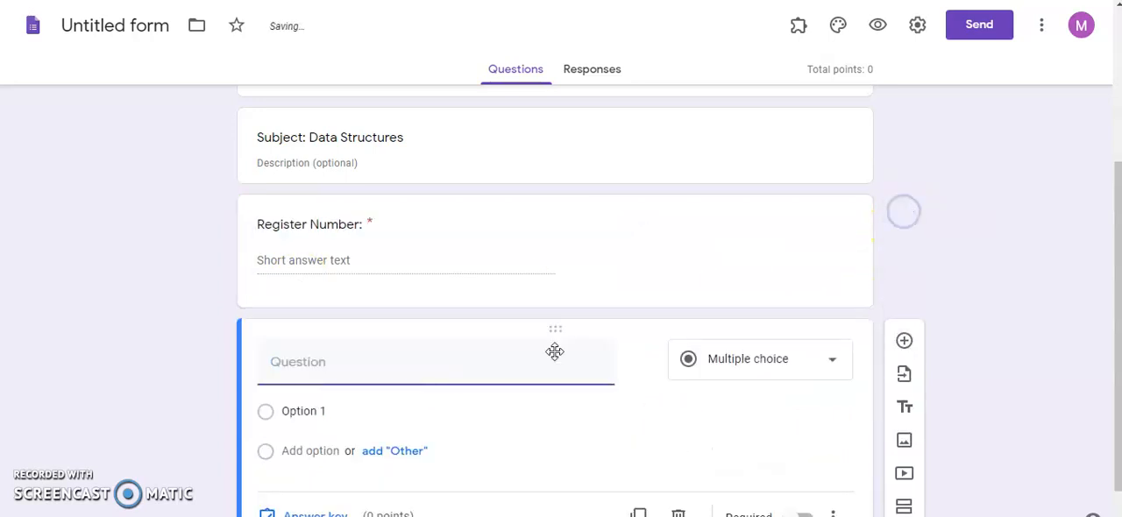
scroll(450, 171, "up", 2)
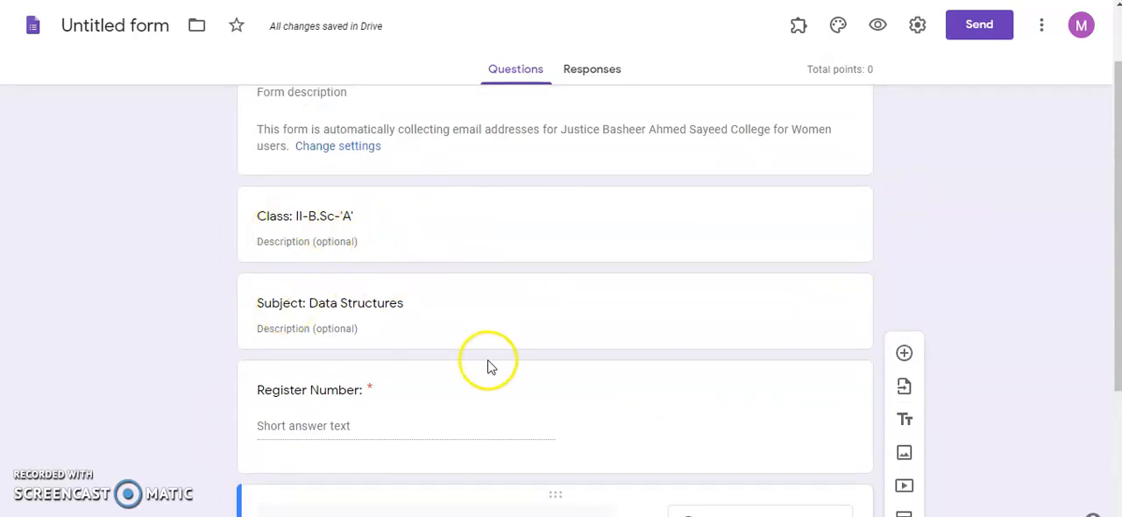
scroll(415, 406, "down", 1)
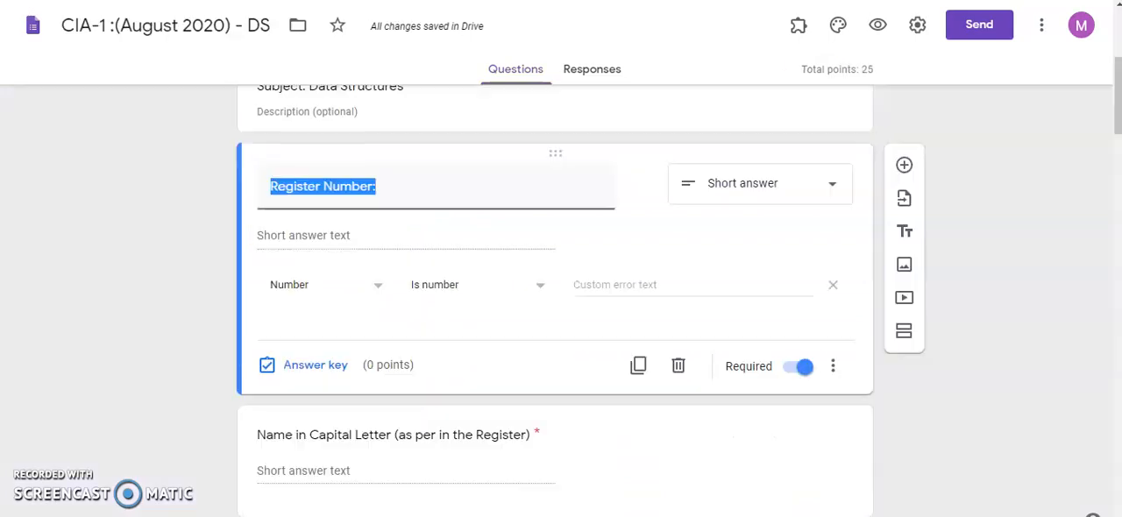
scroll(368, 316, "down", 2)
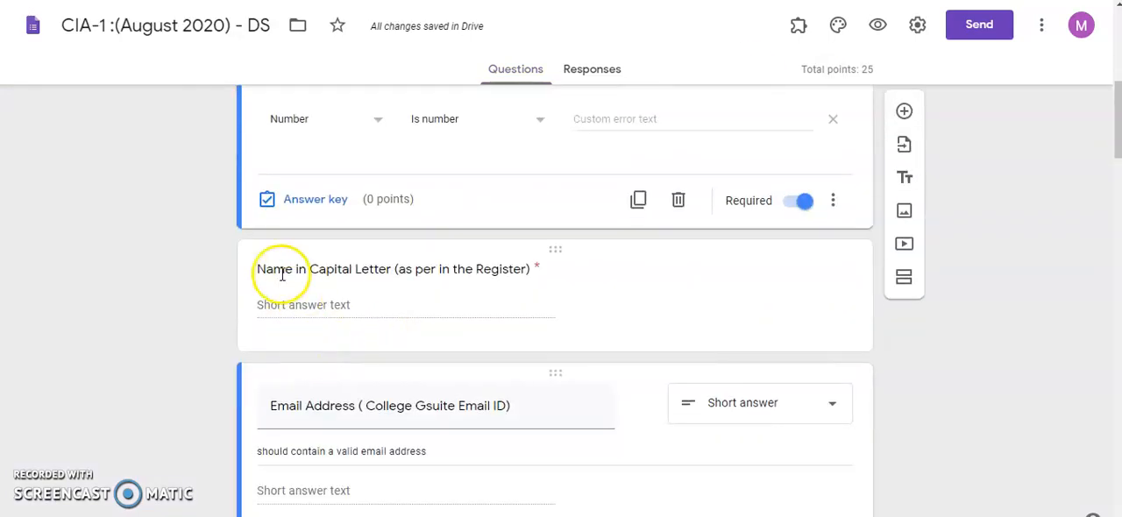
left_click(259, 272)
key("ctrl+c")
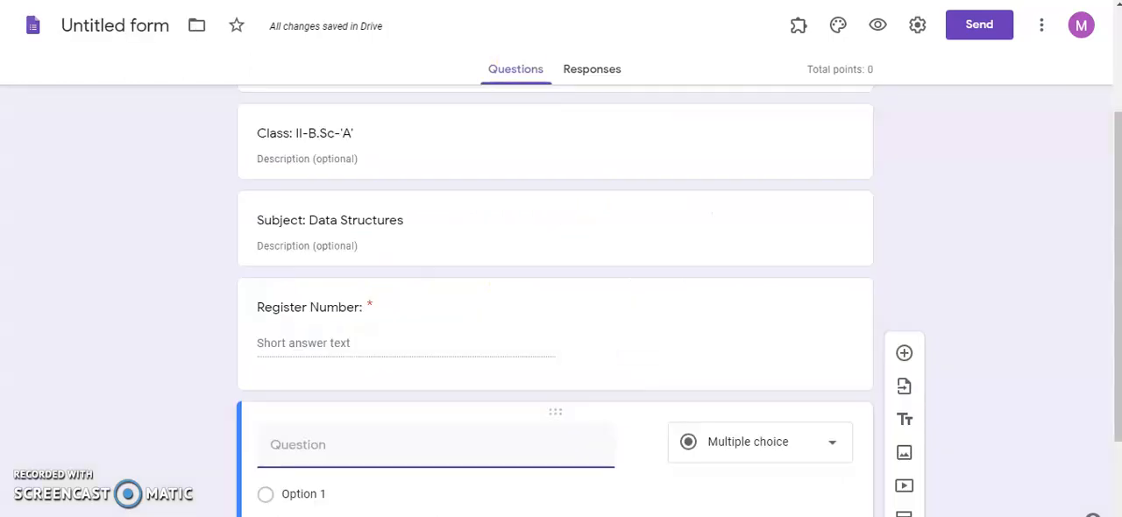
left_click(292, 445)
key("ctrl+v")
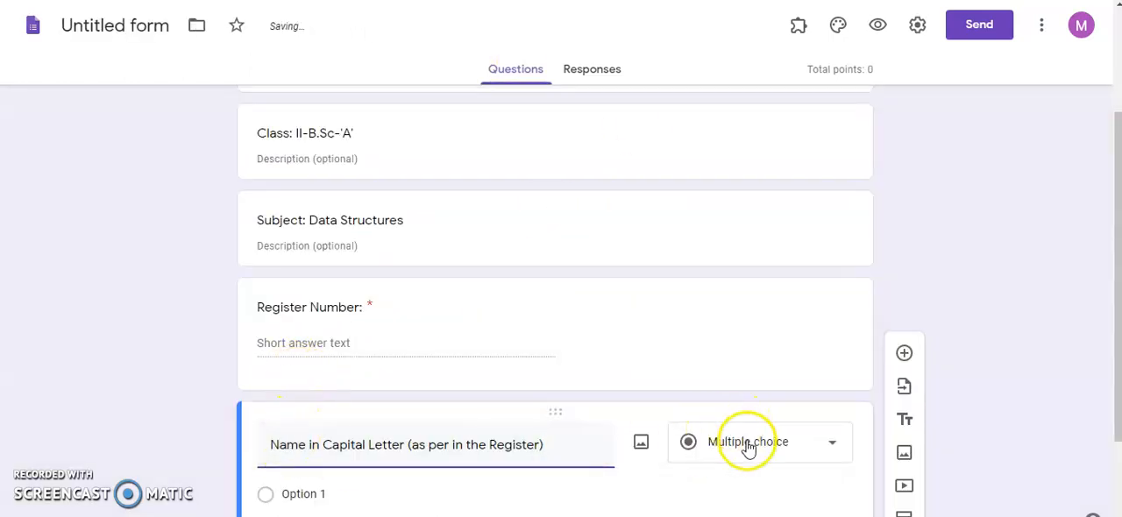
- Set the Name in Capital Letter question to the short answer type and make it required
left_click(746, 442)
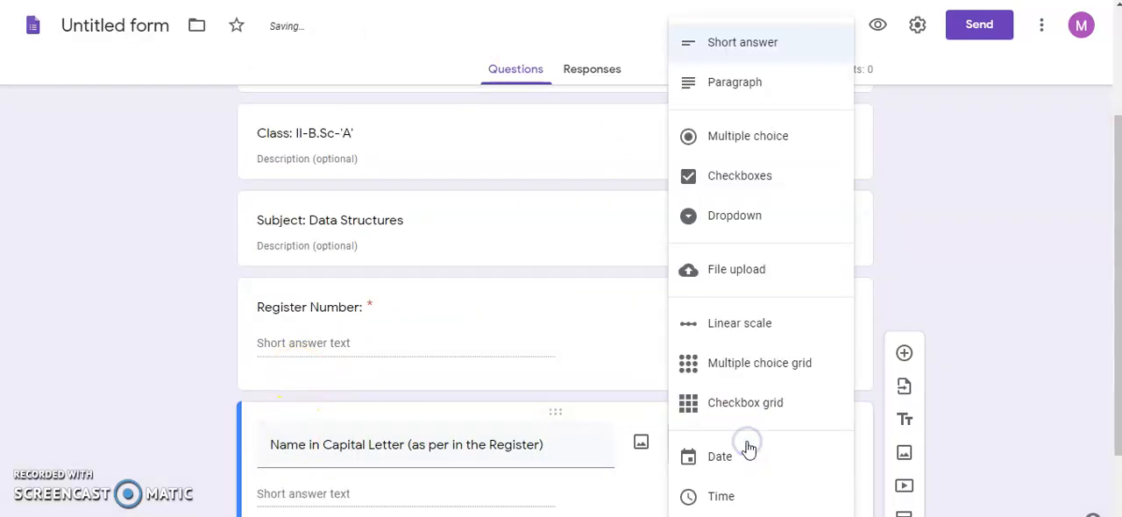
left_click(745, 40)
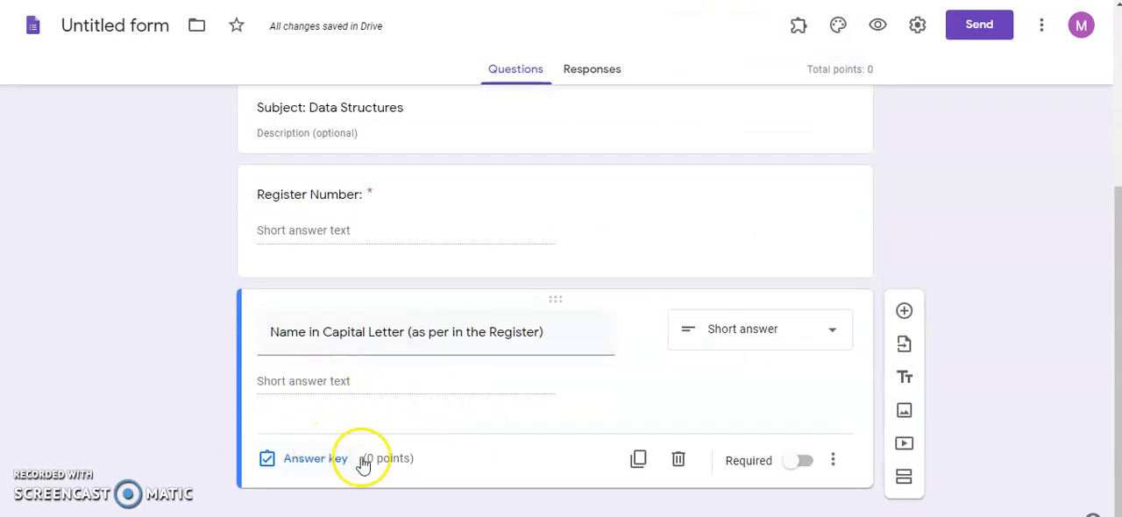
left_click(801, 460)
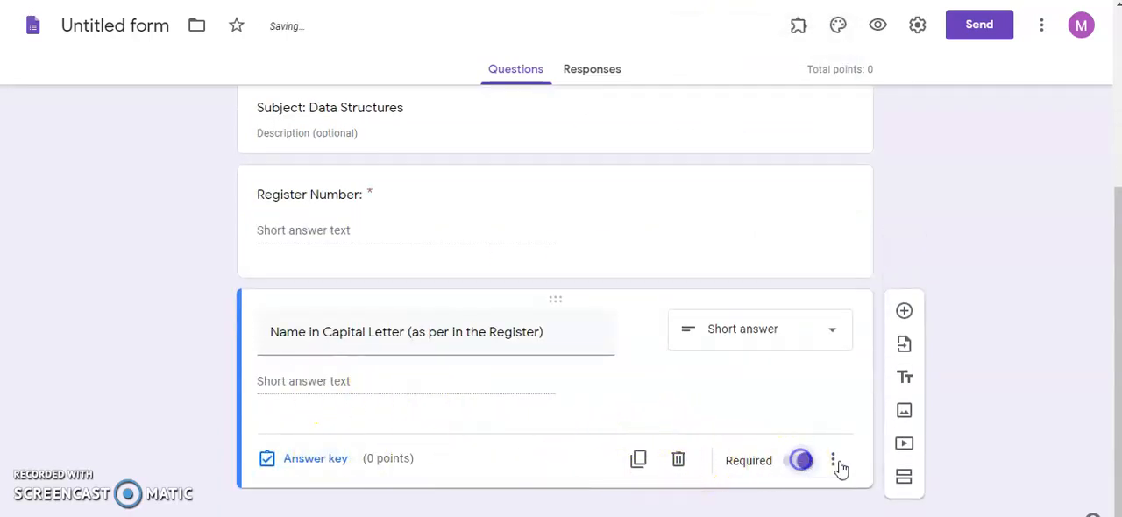
- Add a required question titled Email Address ( College Gsuite Email ID), with the title copied from the existing form
left_click(904, 311)
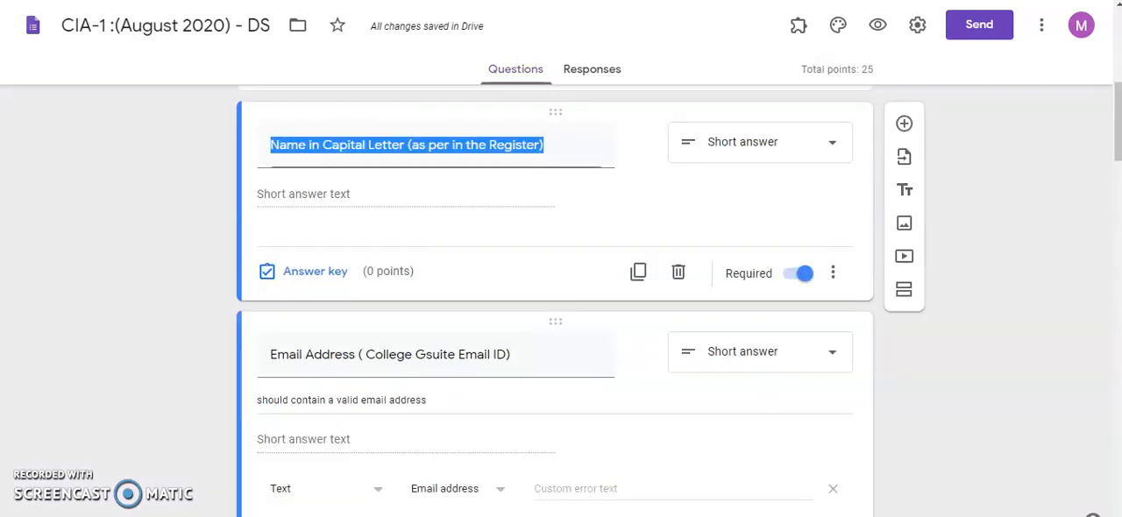
left_click(572, 330)
scroll(552, 341, "down", 3)
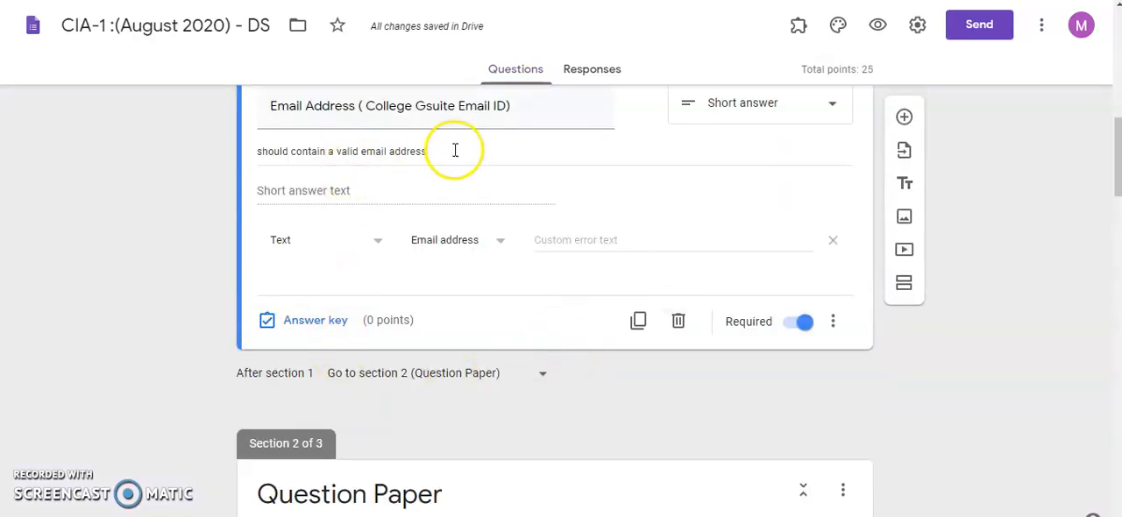
left_click_drag(272, 109, 532, 111)
key("ctrl+c")
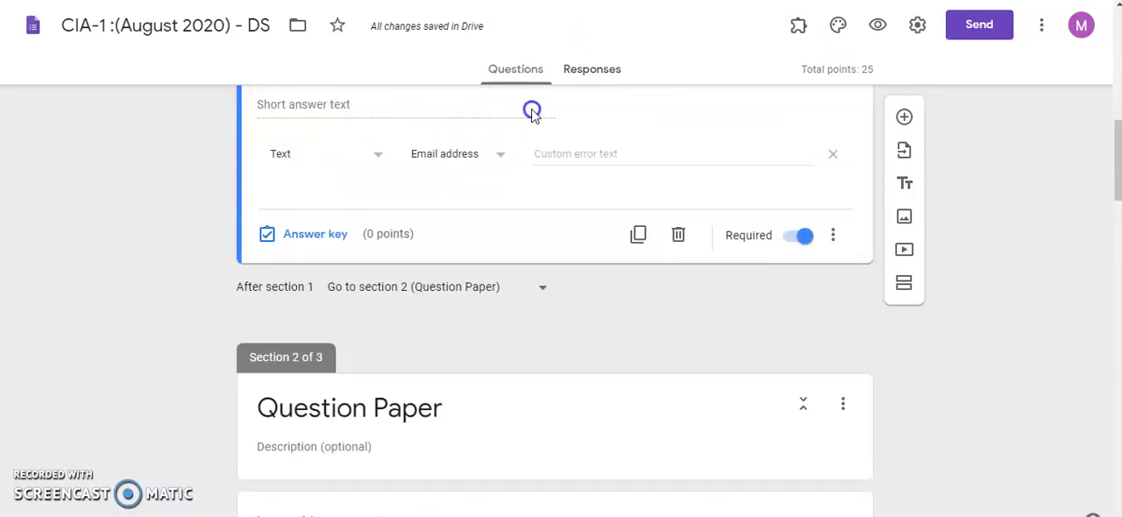
scroll(518, 176, "up", 3)
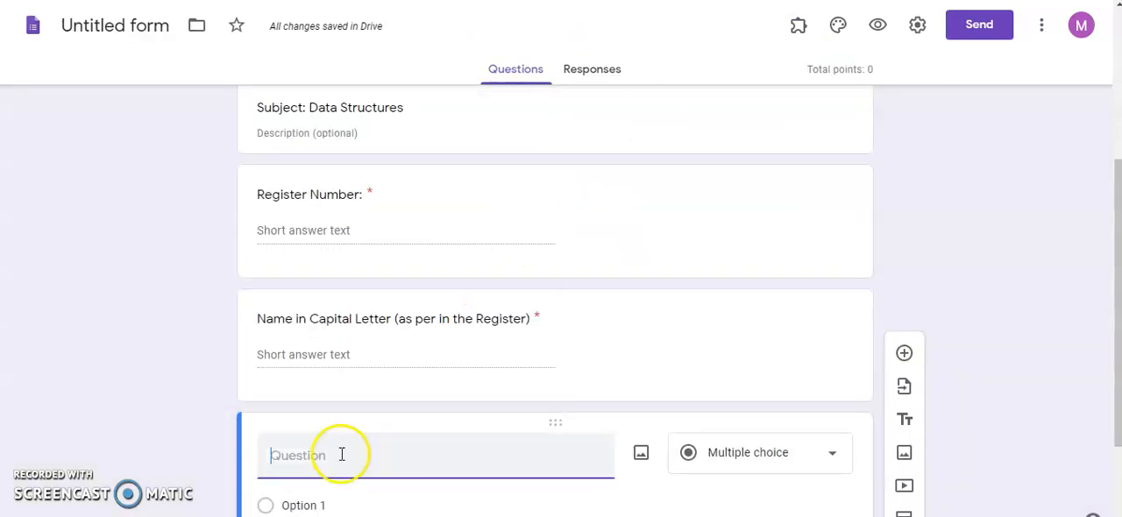
scroll(325, 459, "down", 2)
key("ctrl+v")
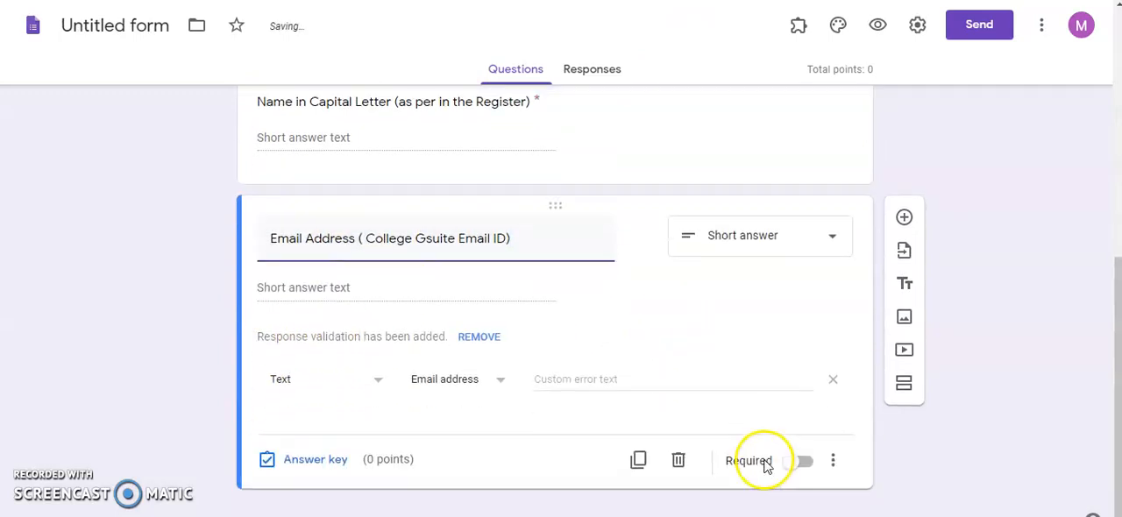
left_click(805, 462)
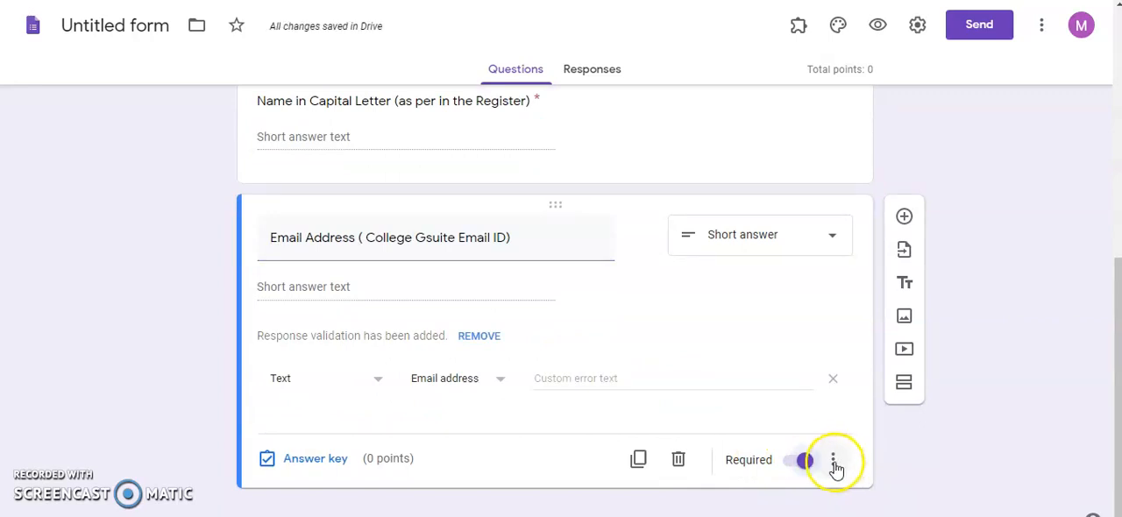
- Examine the response validation options of the Email Address question, including the rule types and the text conditions
left_click(833, 465)
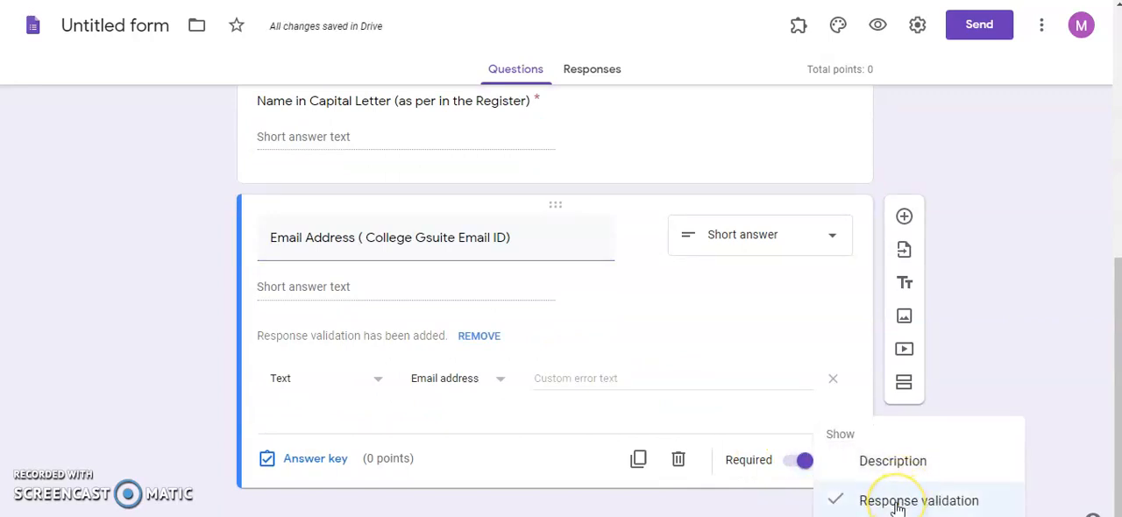
left_click(371, 381)
left_click(375, 382)
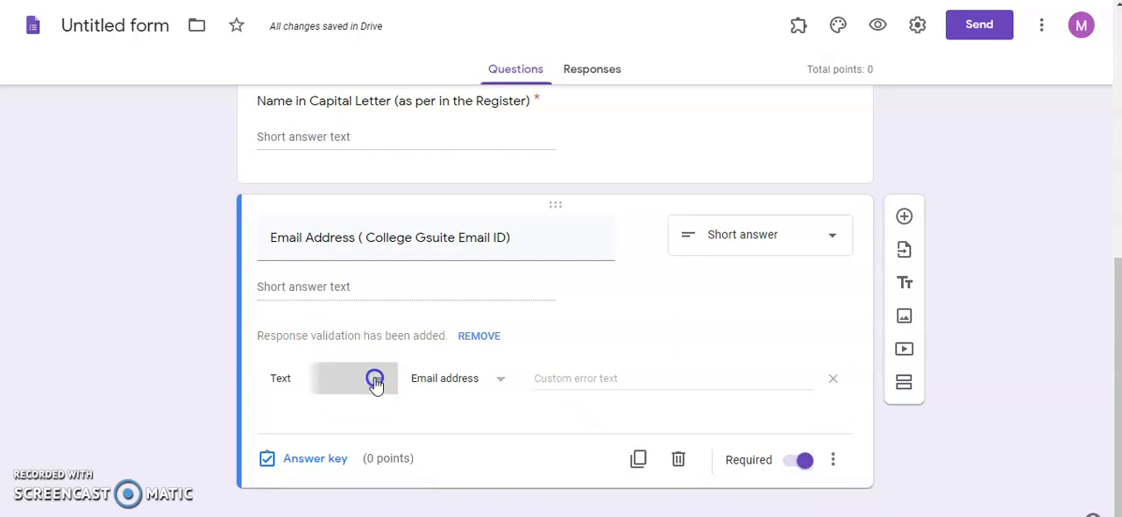
left_click(499, 383)
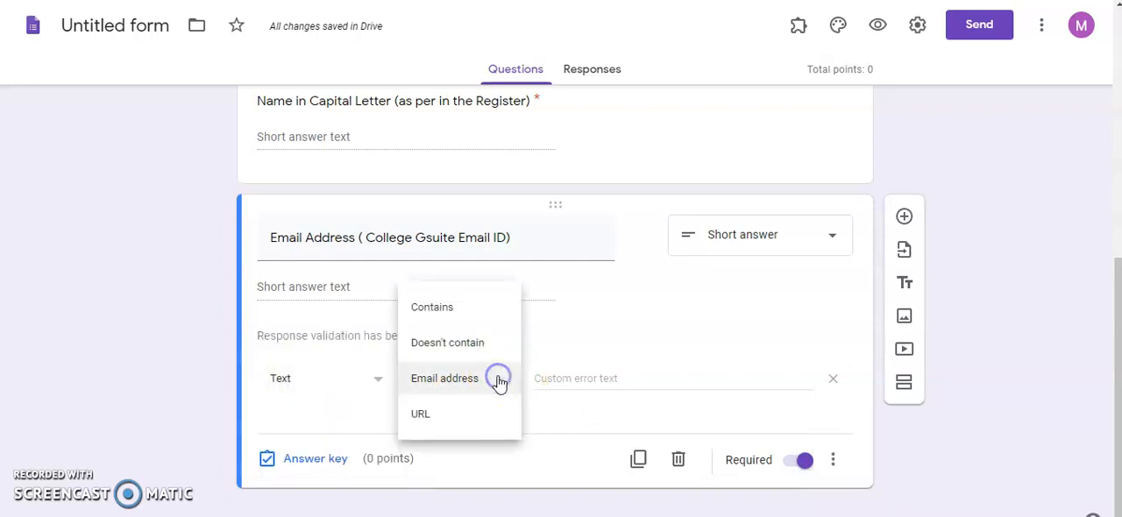
left_click(627, 342)
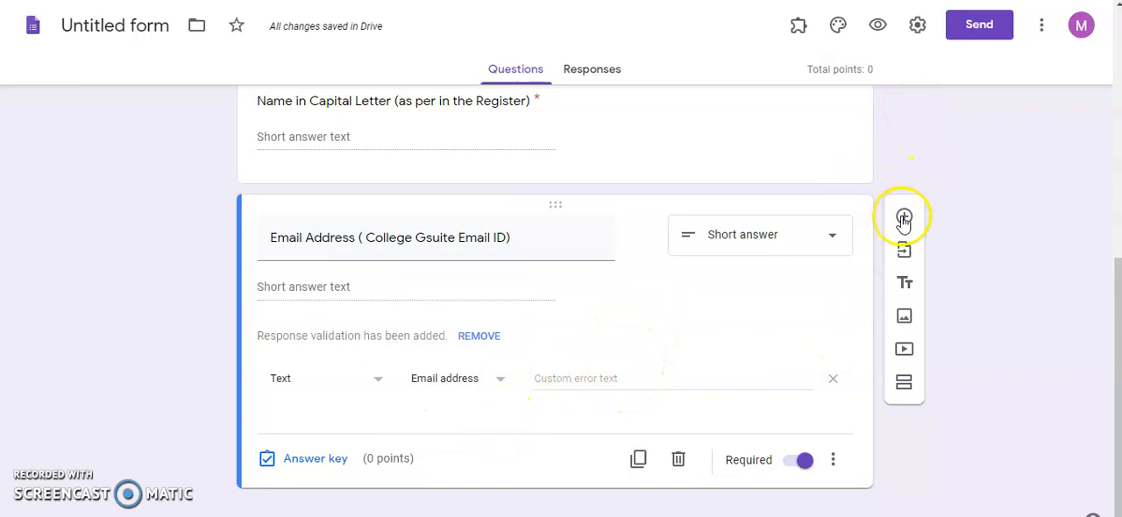
- Preview the form as respondents see it, checking the class and subject blocks and the student detail questions
left_click(873, 27)
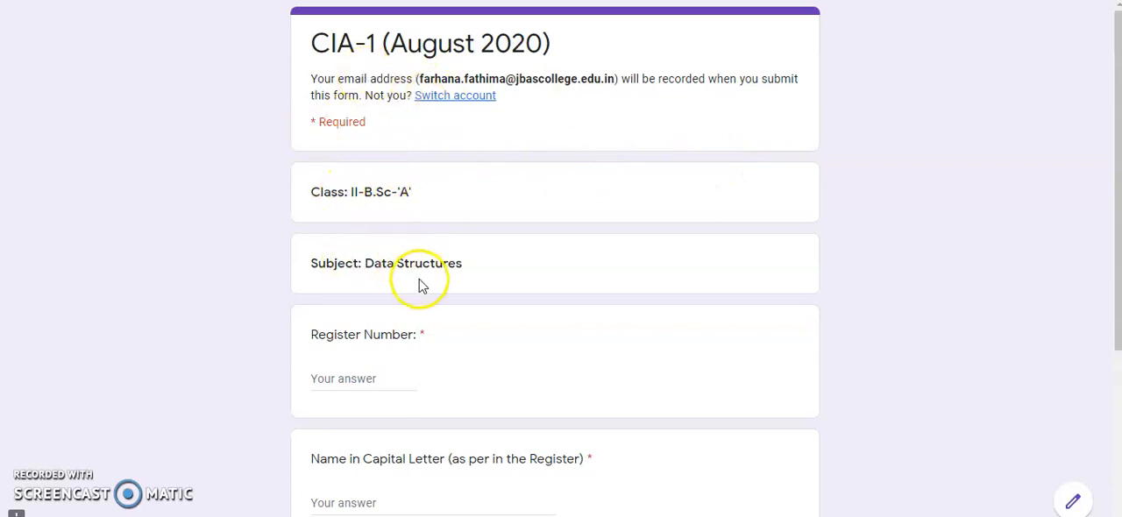
scroll(379, 378, "down", 2)
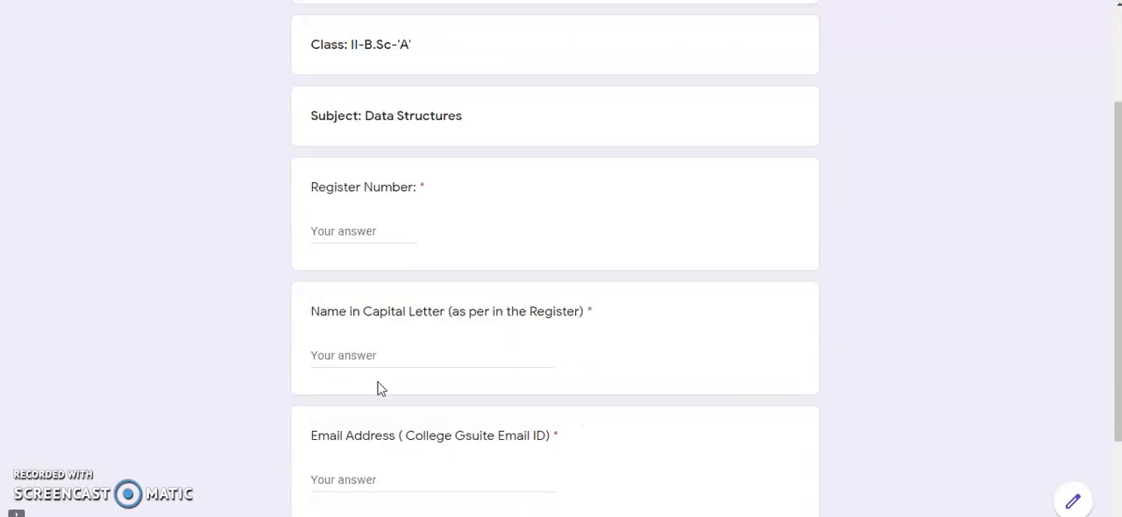
scroll(394, 457, "down", 1)
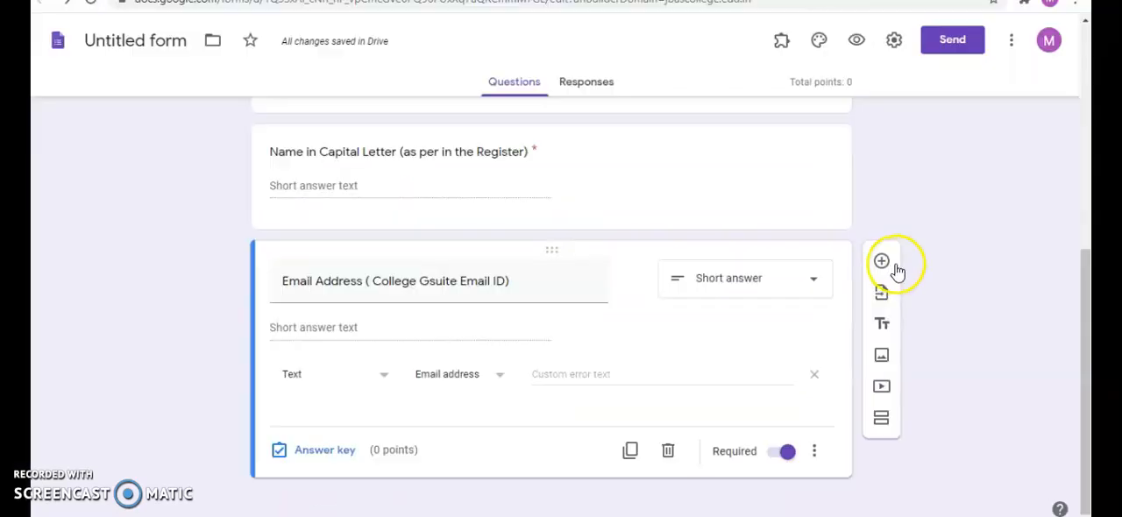
- Add a new section after the Email Address question and title it Question Paper
left_click(881, 423)
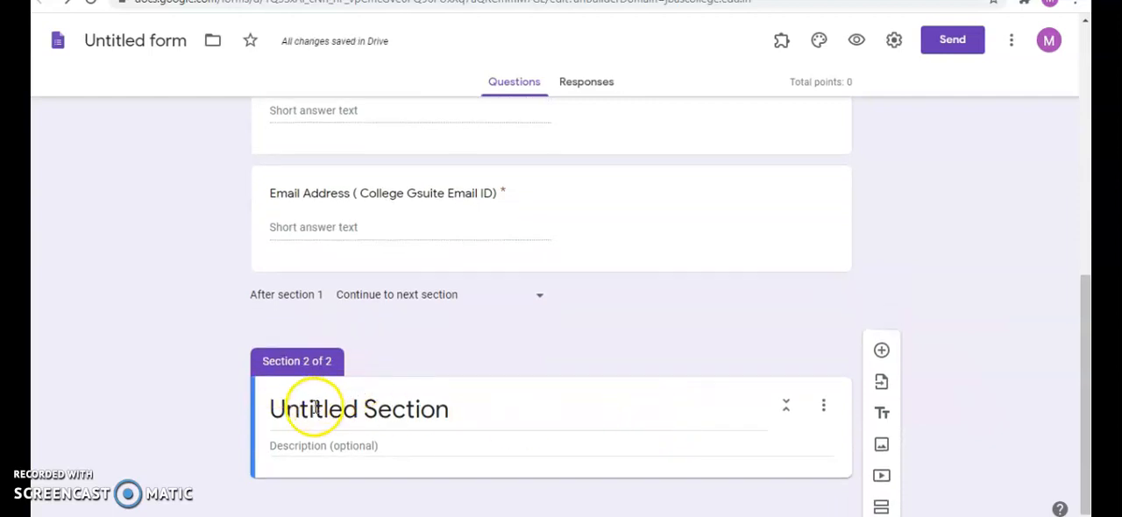
left_click(301, 411)
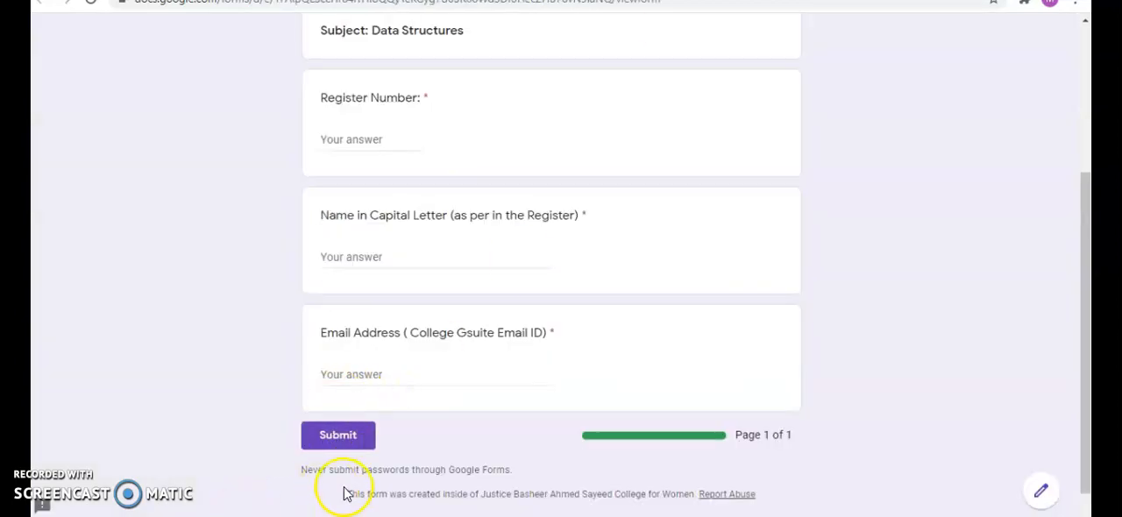
scroll(491, 302, "down", 1)
scroll(463, 381, "up", 3)
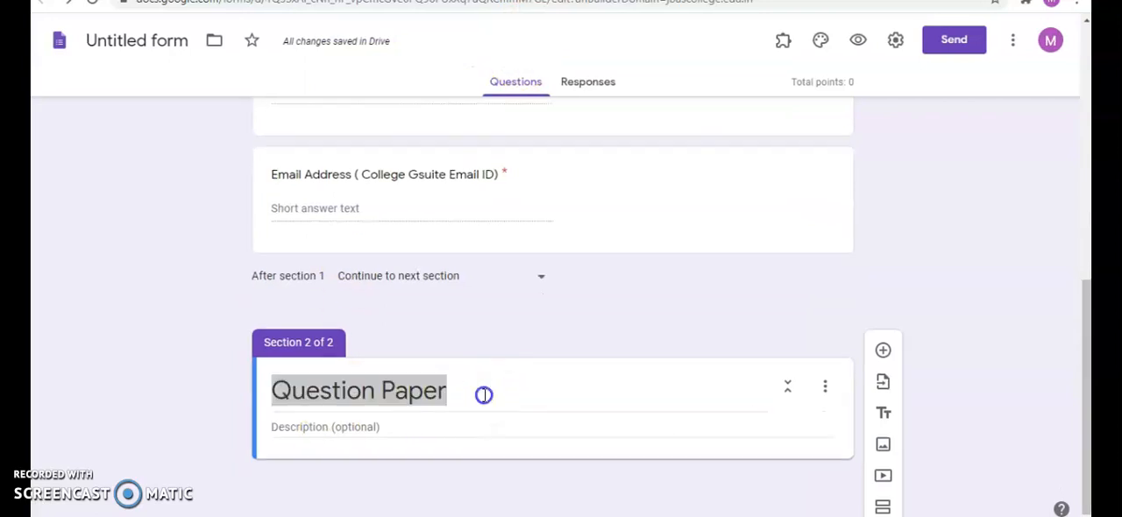
left_click(484, 395)
left_click_drag(484, 395, 311, 390)
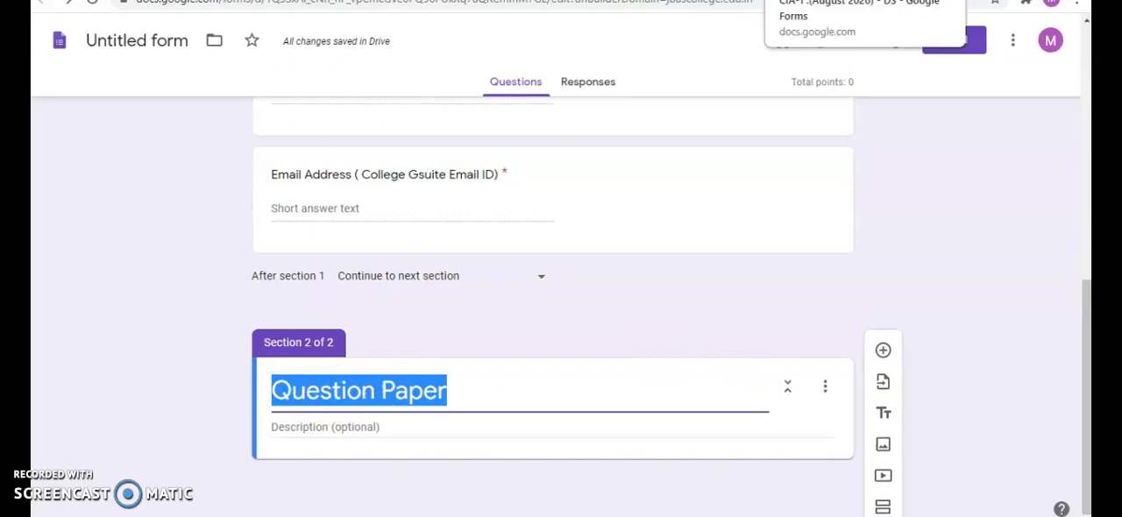
- Examine the exam header image in the existing form's Question Paper section and switch to the Word document containing that header
left_click(864, 0)
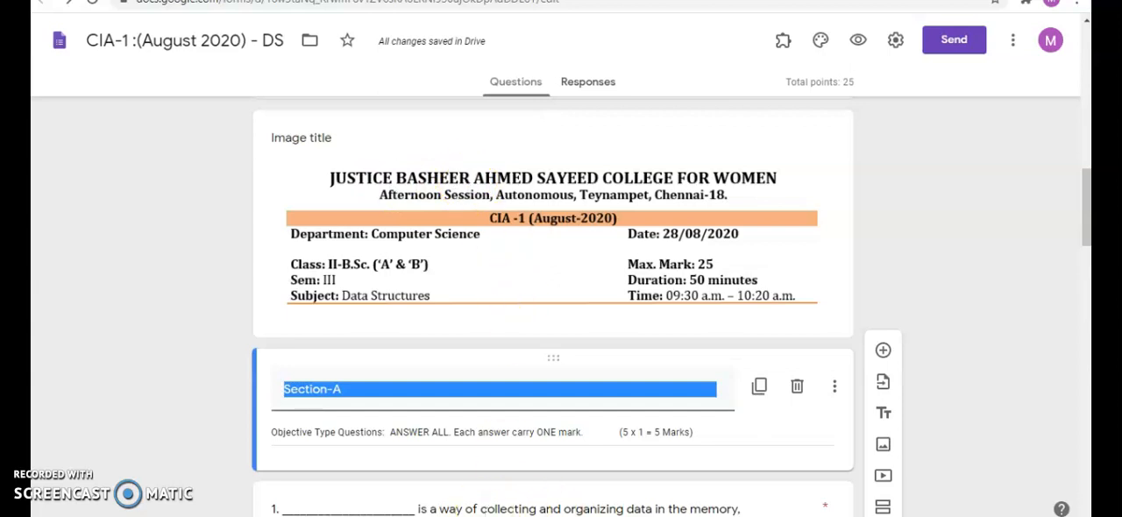
left_click(589, 456)
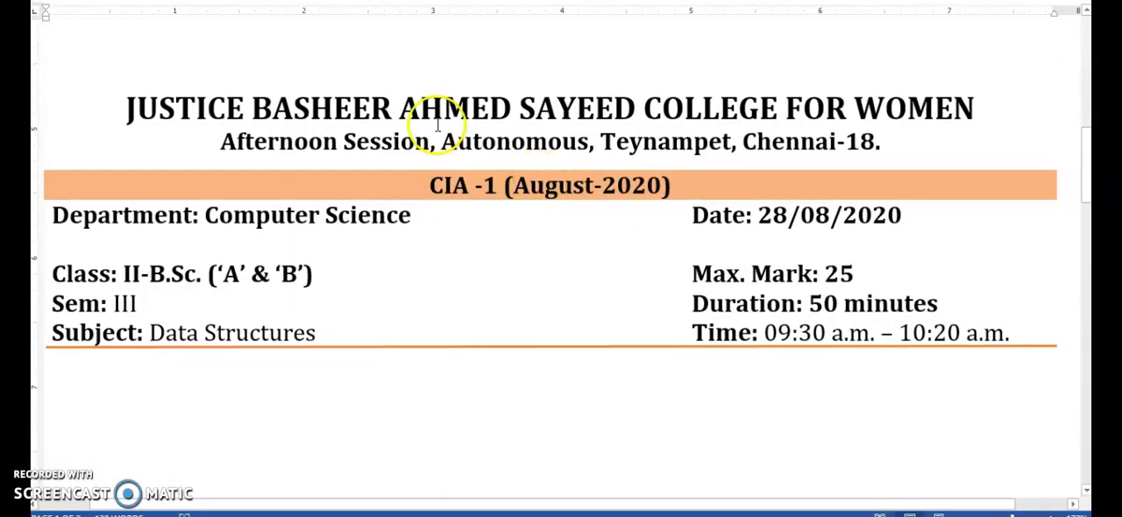
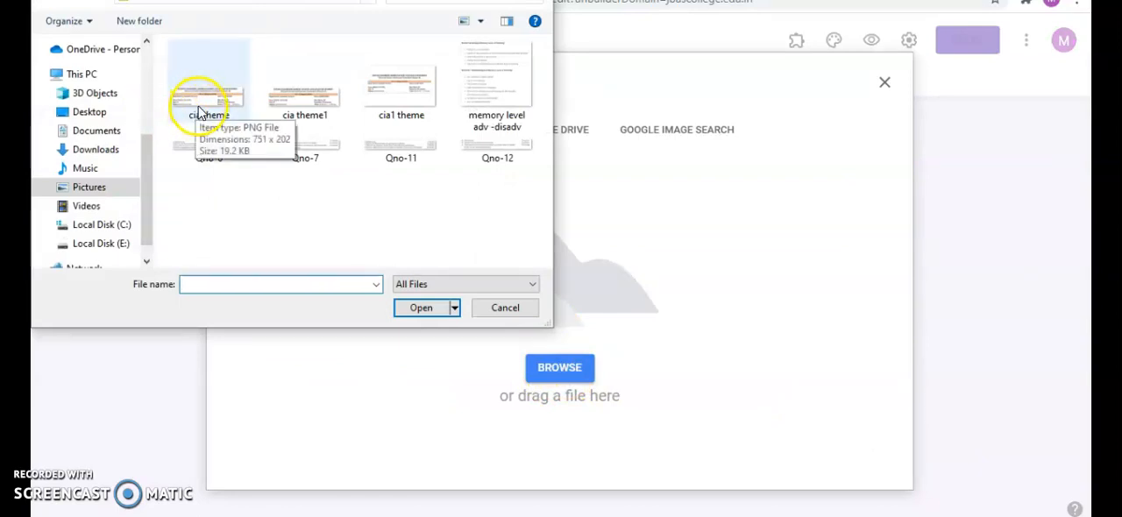
- Insert the "cia theme" exam header image from the Pictures folder into the Question Paper section
left_click(200, 110)
left_click(419, 307)
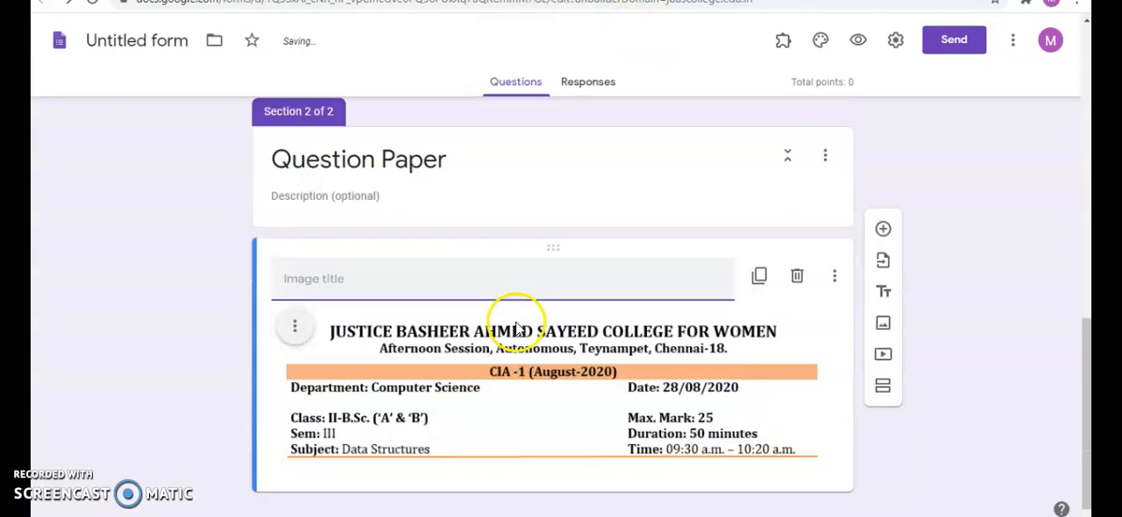
left_click(1031, 330)
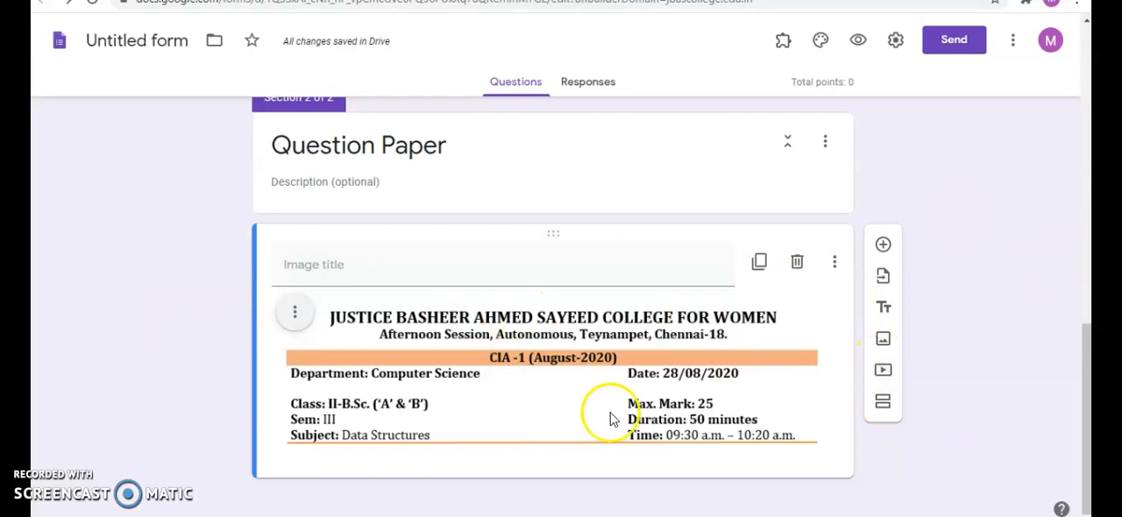
- Add a title block "Section-A" described "Objective Type Questions: ANSWER ALL. Each answer carry ONE mark. (5 x 1 = 5 Marks)", copied from the existing form
left_click(884, 309)
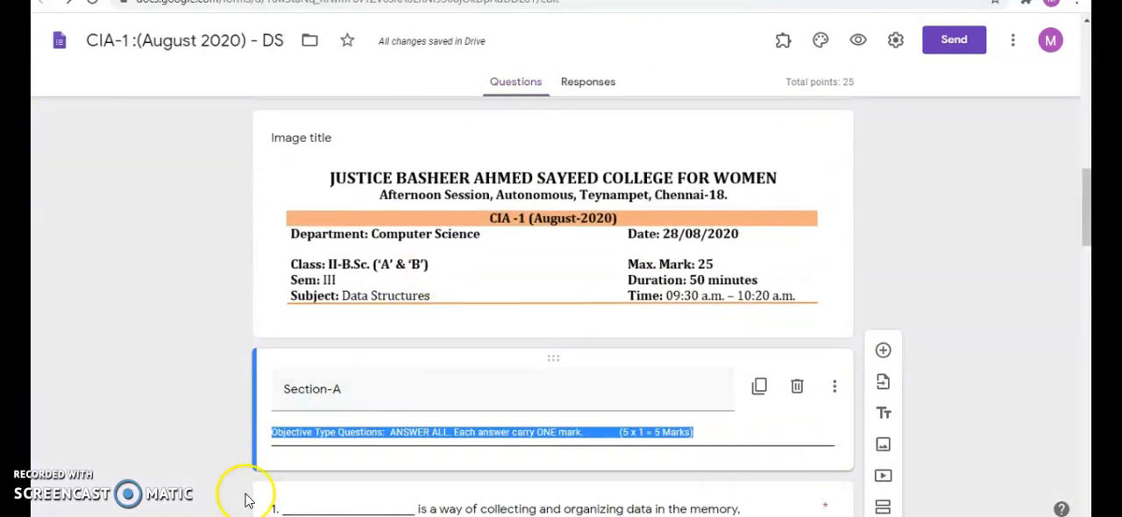
left_click_drag(281, 391, 355, 380)
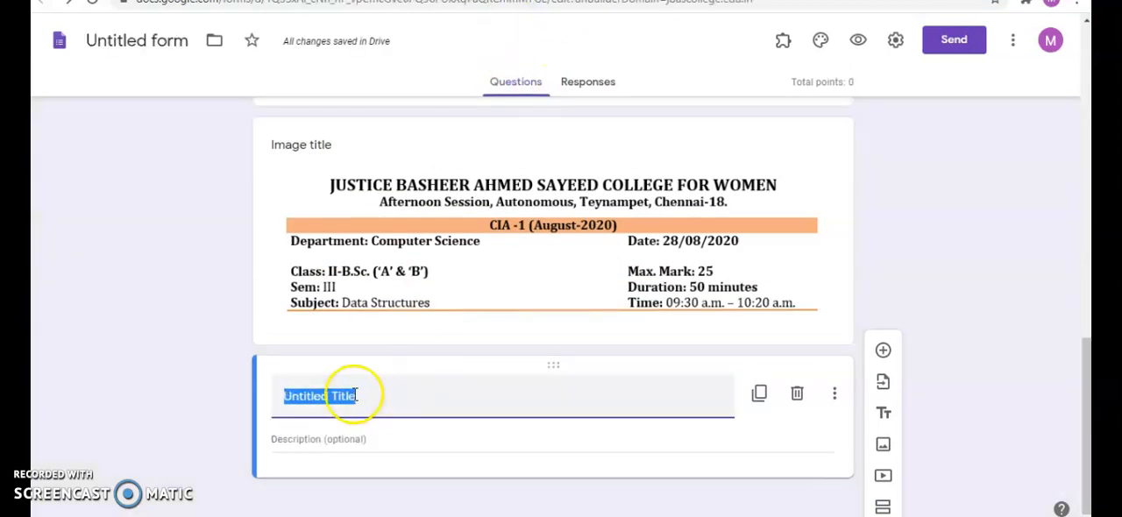
type("Section-A")
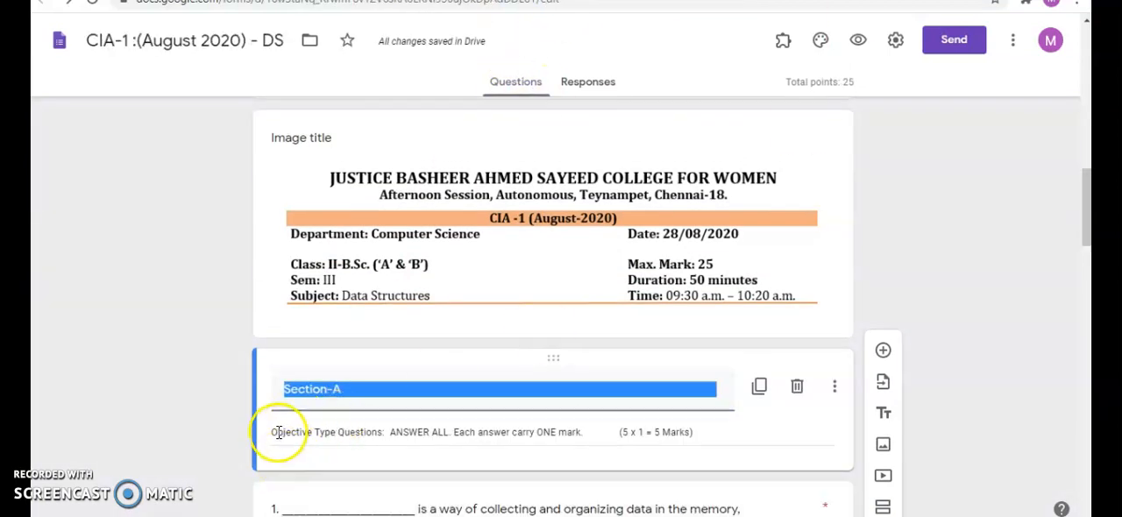
left_click_drag(277, 432, 611, 435)
key("ctrl+c")
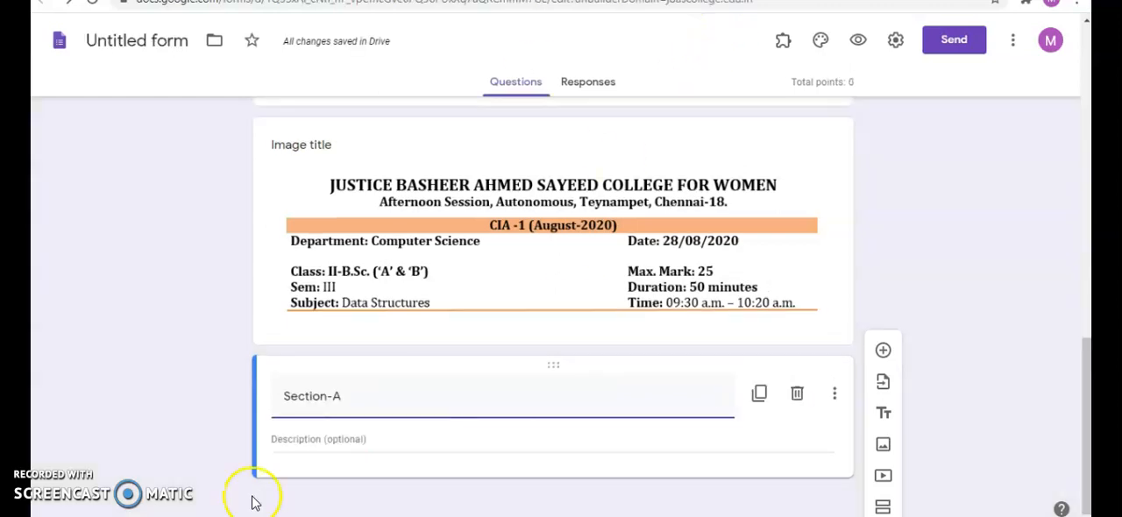
left_click(337, 429)
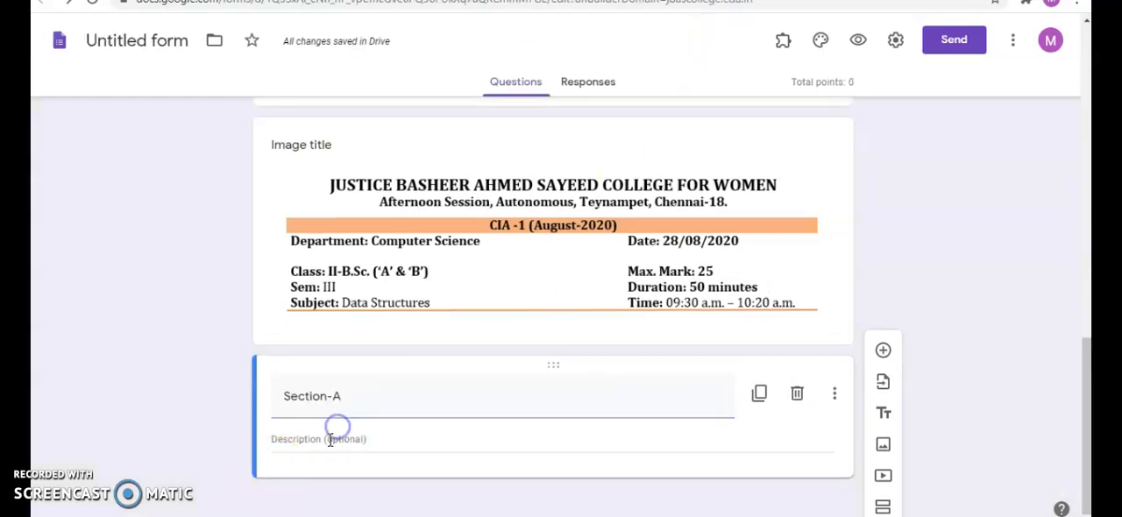
left_click(330, 439)
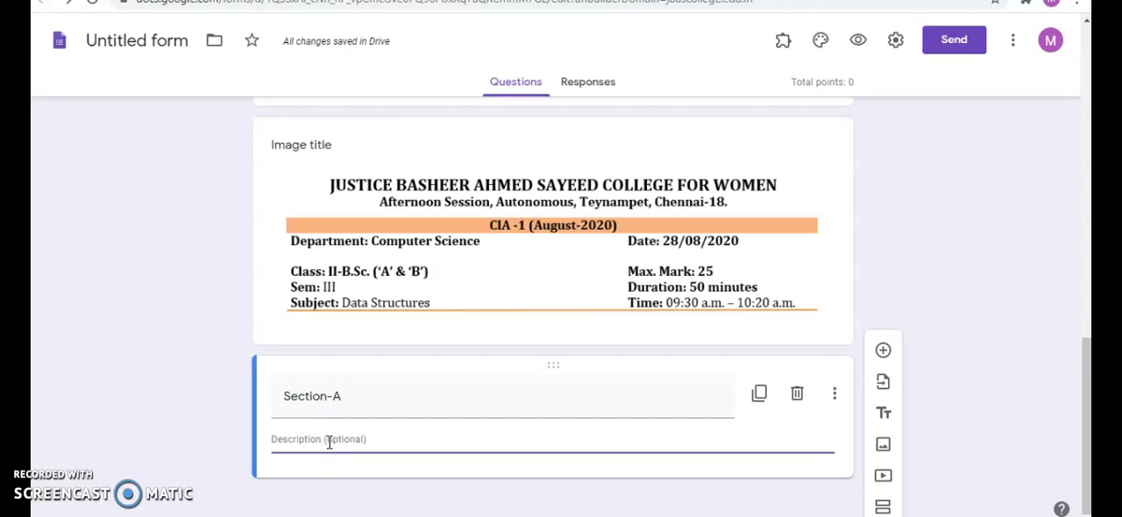
key("ctrl+v")
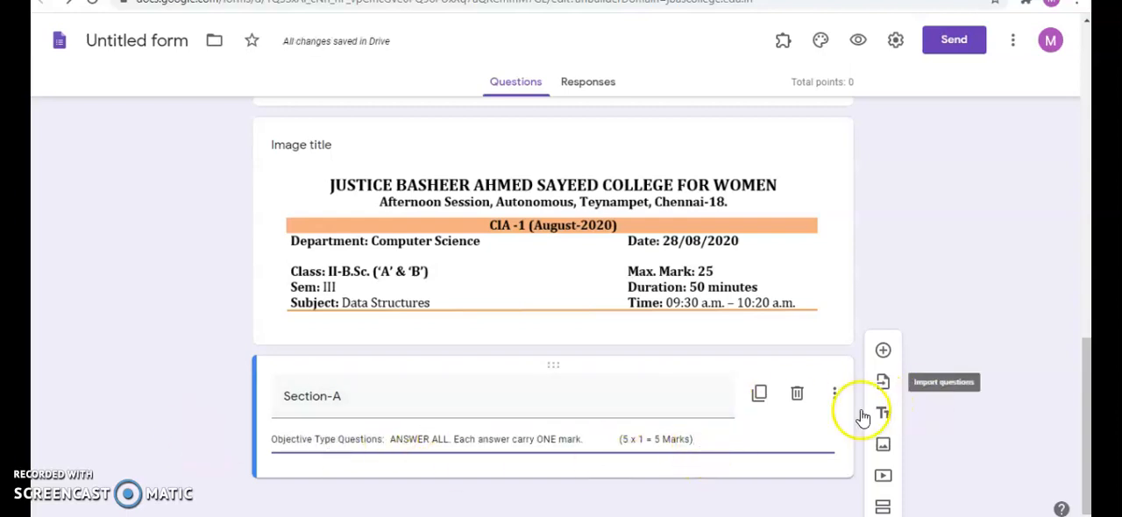
- Add a short answer question reading "1. Data structure is a way of ____________ data" below the Section-A block
left_click(884, 352)
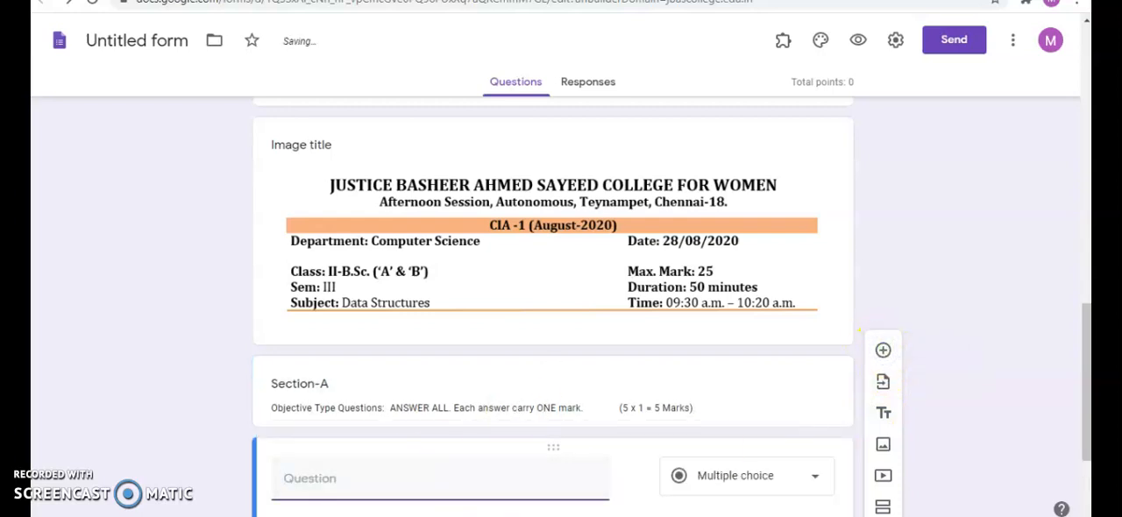
left_click(323, 481)
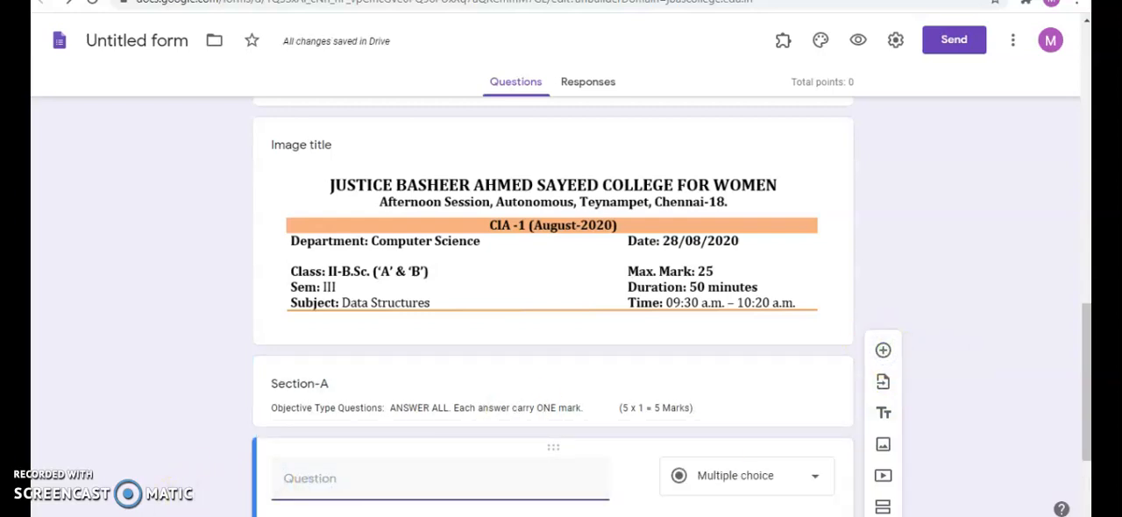
type("1. Data structure is a way of __________ data")
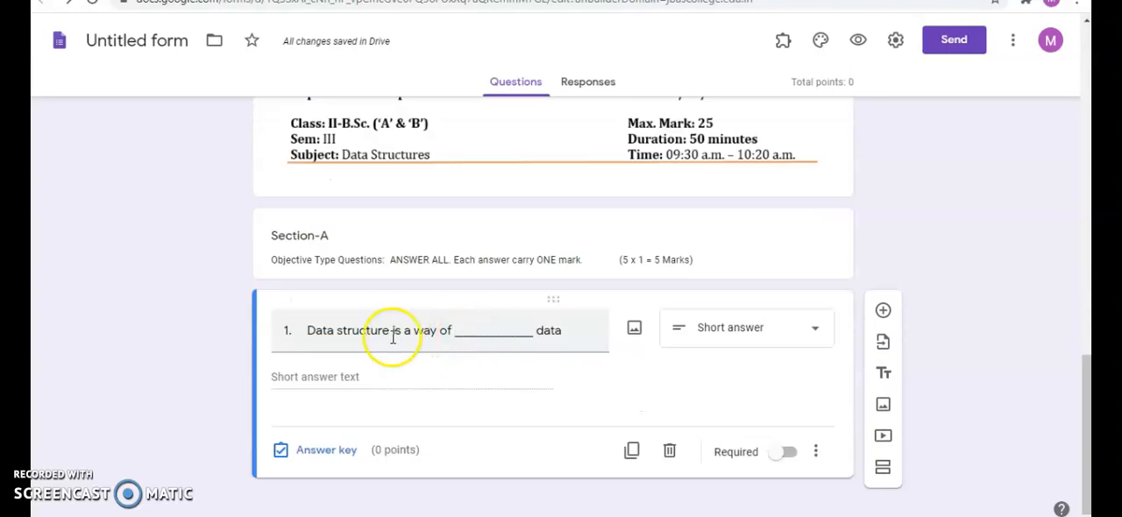
left_click(797, 329)
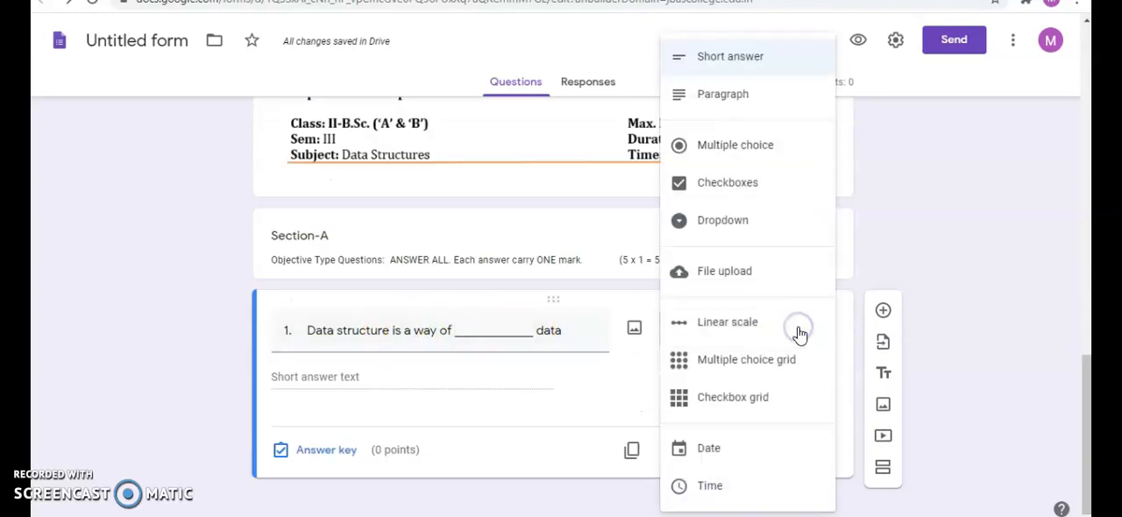
left_click(734, 58)
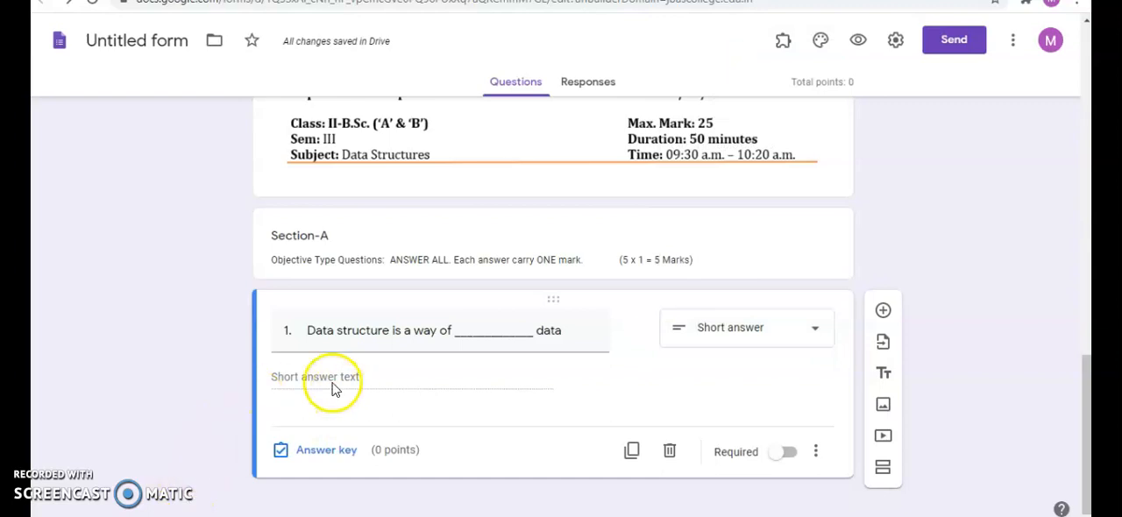
- In question 1's answer key, assign 1 point and list organizing, Organizing, organising and ORGANIZING as correct answers
left_click(326, 450)
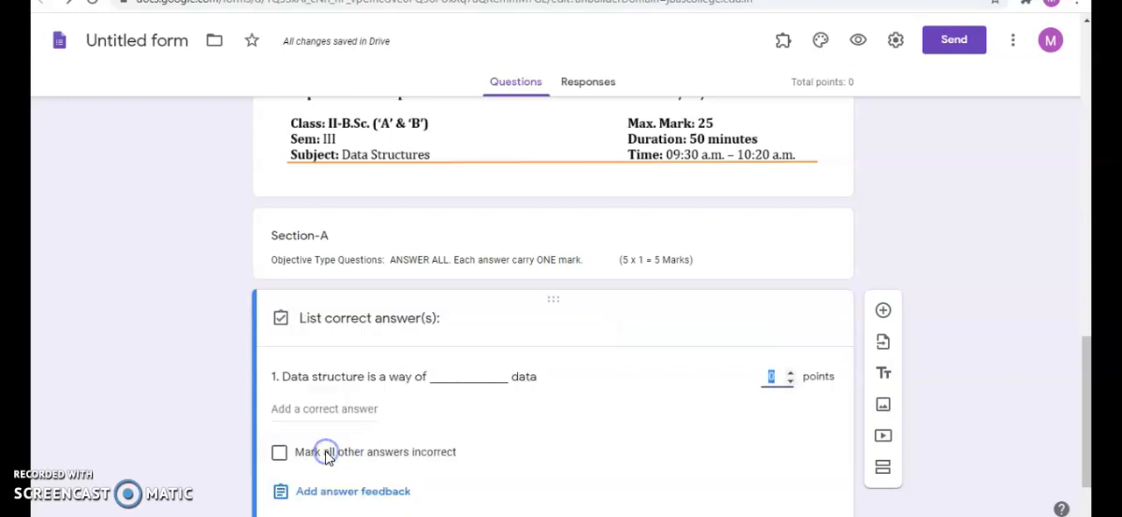
scroll(814, 295, "down", 1)
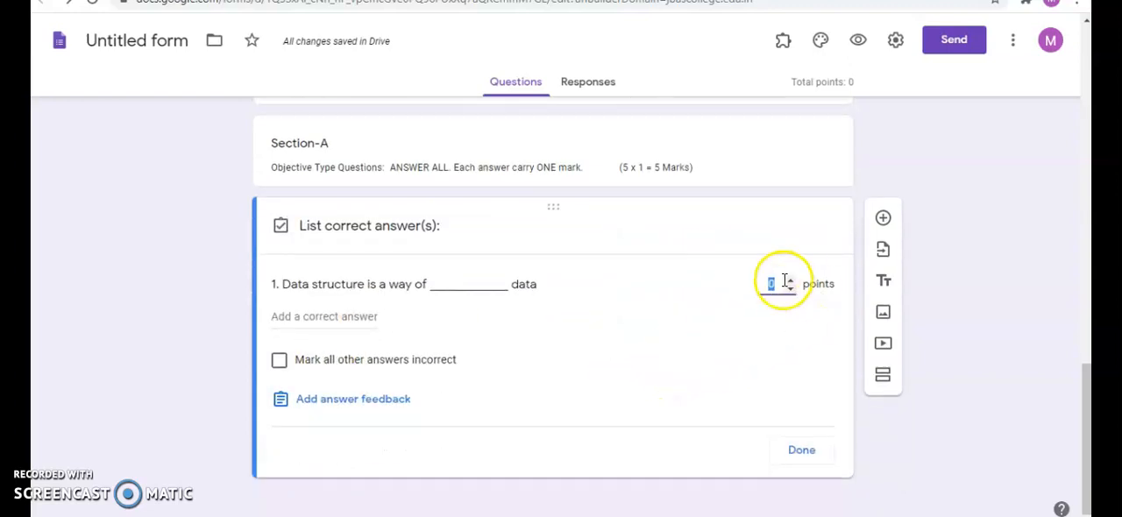
left_click(790, 278)
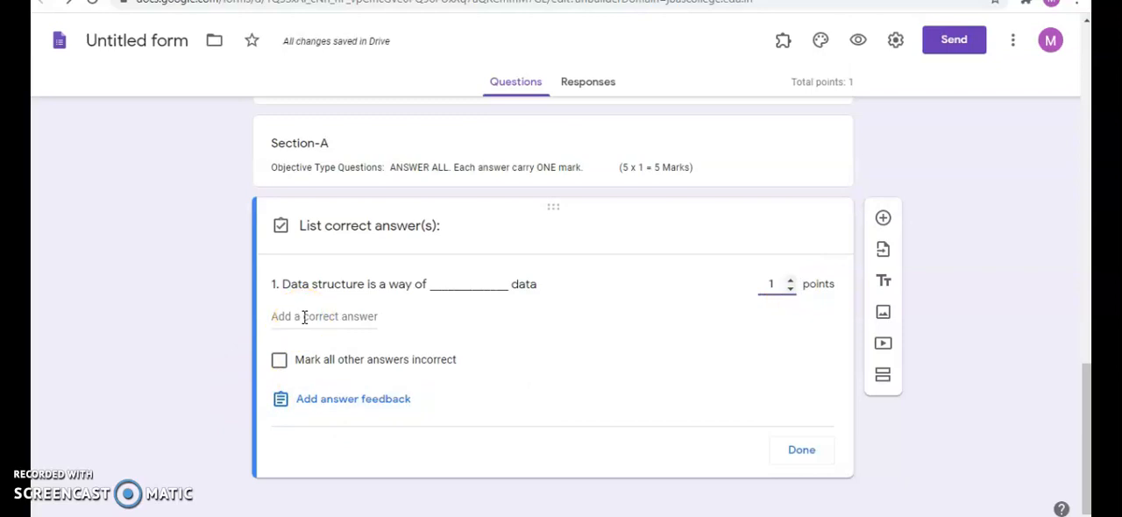
left_click(304, 317)
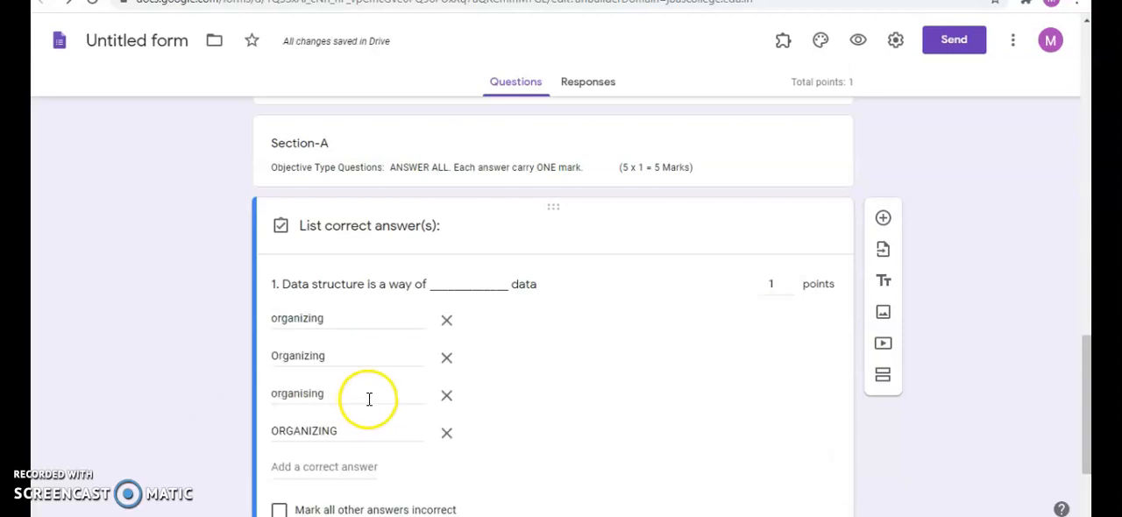
double_click(305, 319)
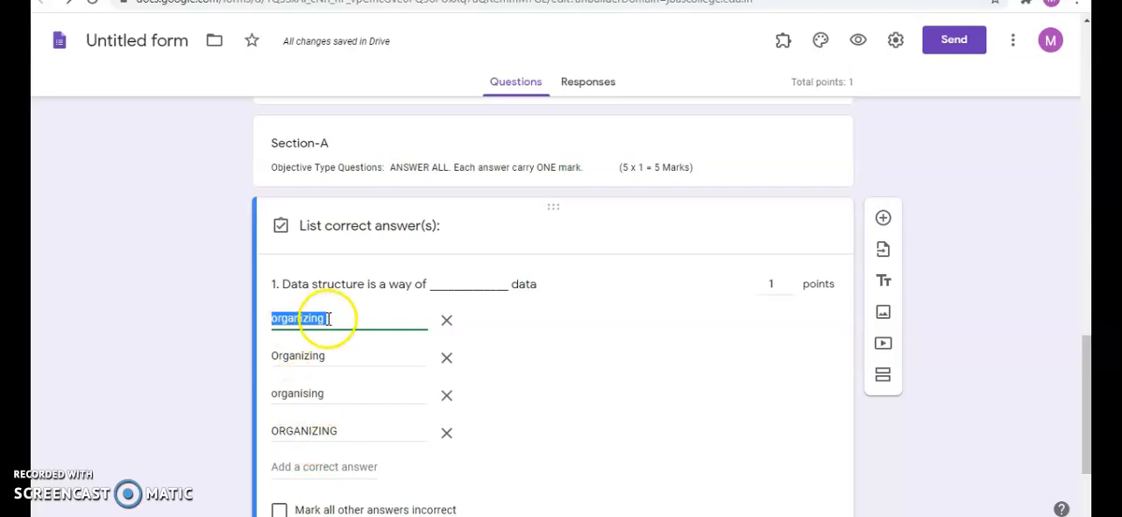
left_click(277, 355)
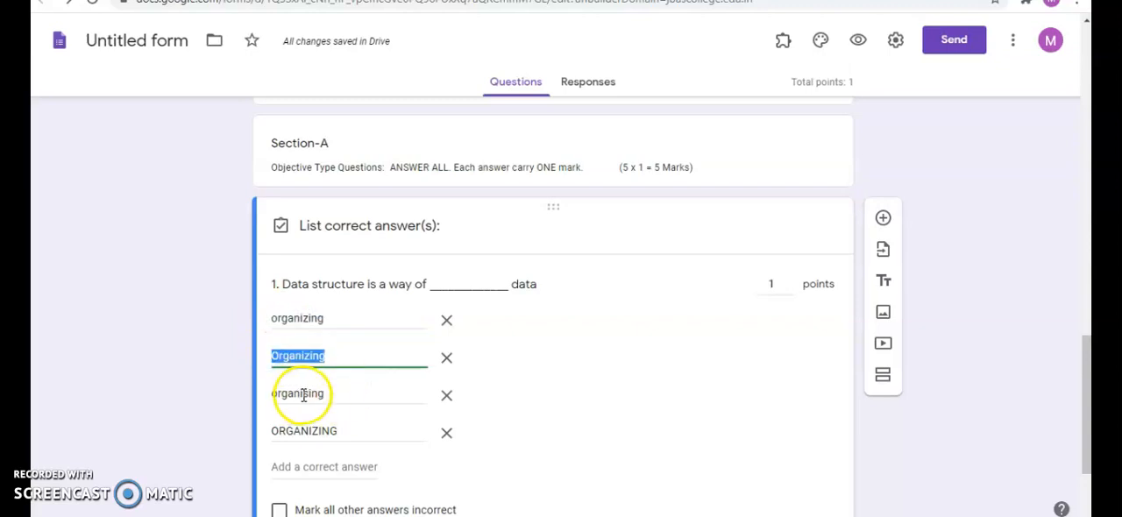
left_click(303, 358)
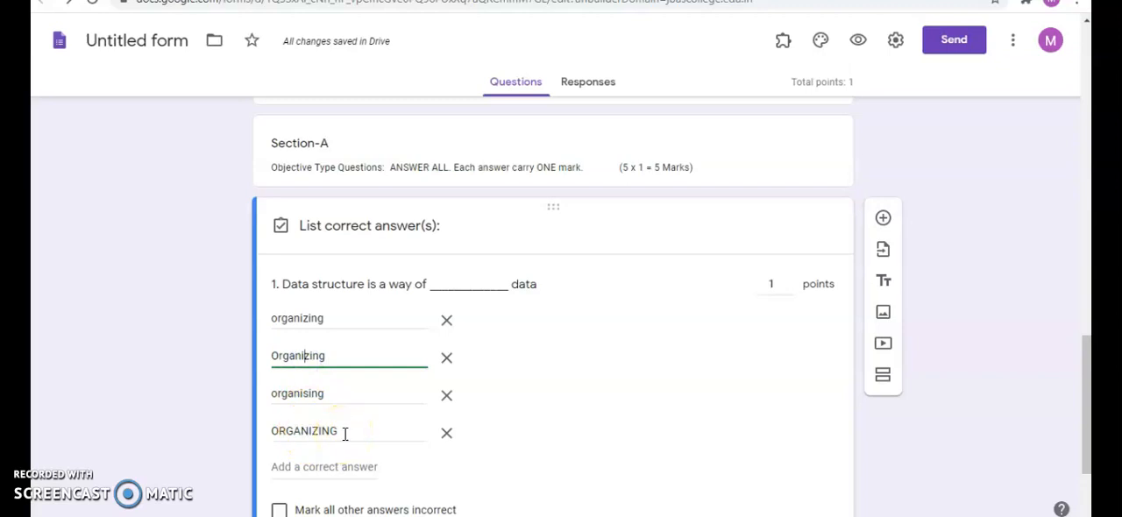
left_click(345, 434)
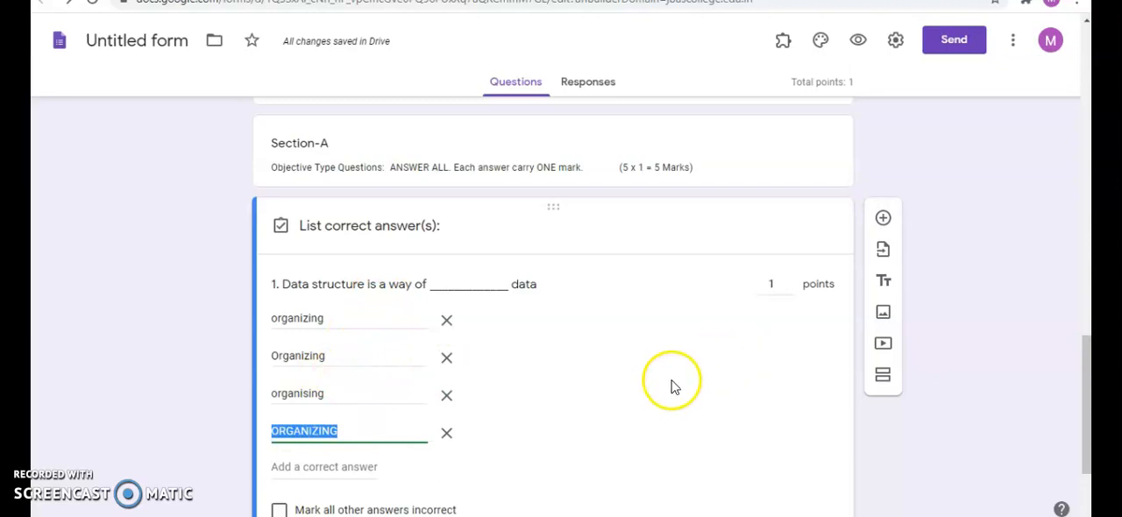
- Mark all other answers to question 1 as incorrect and finish its answer key
scroll(673, 387, "down", 2)
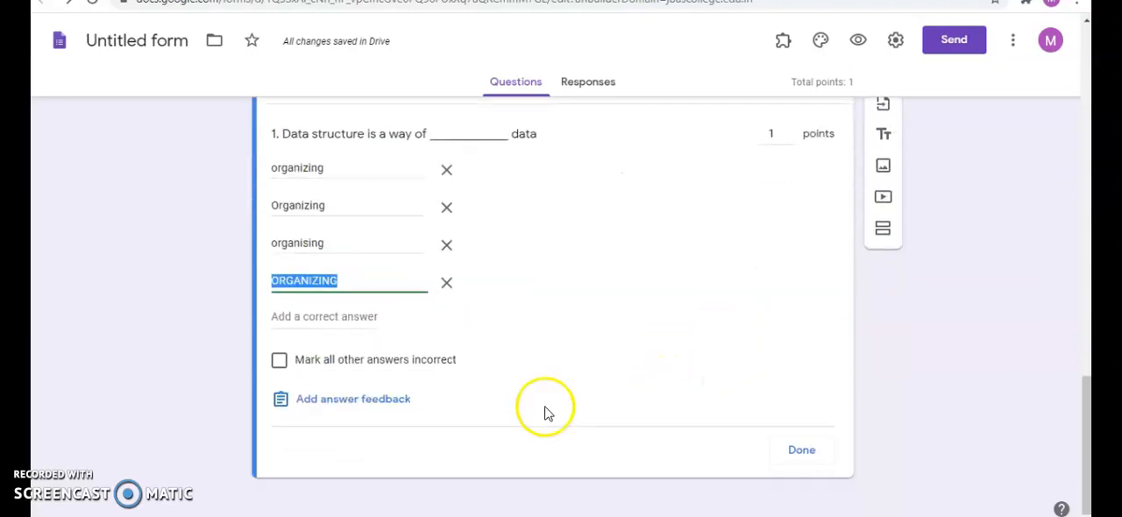
left_click(279, 361)
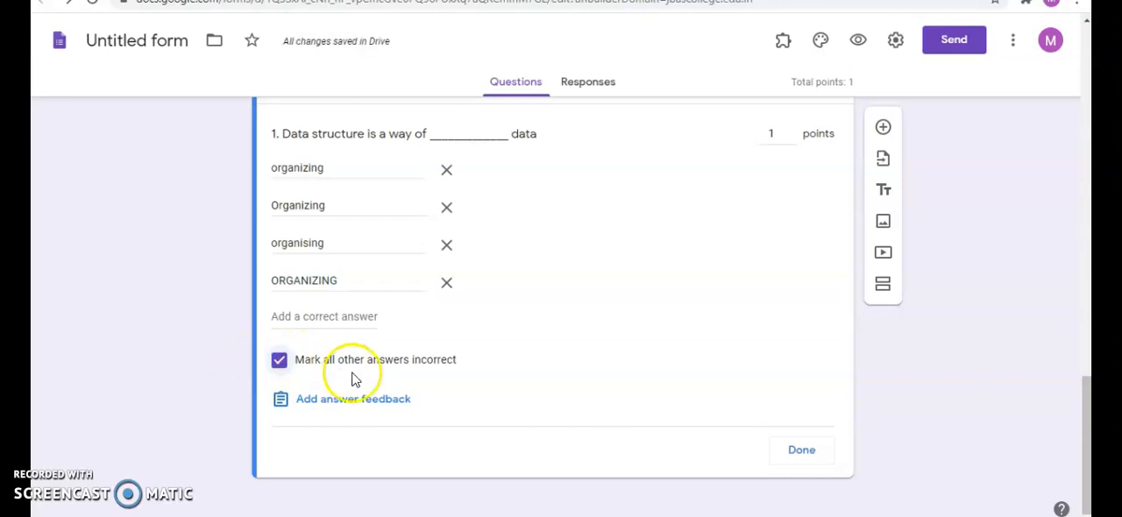
left_click(802, 452)
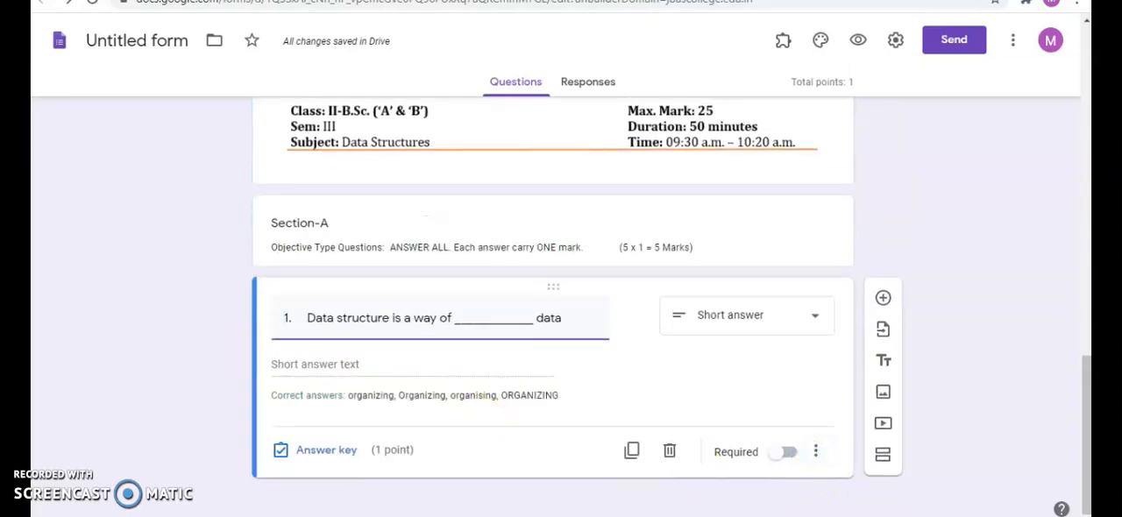
- Add the multiple choice question "2. __________ is a collection similar data types" with options Array, Stack, Queue and Tree
left_click(884, 302)
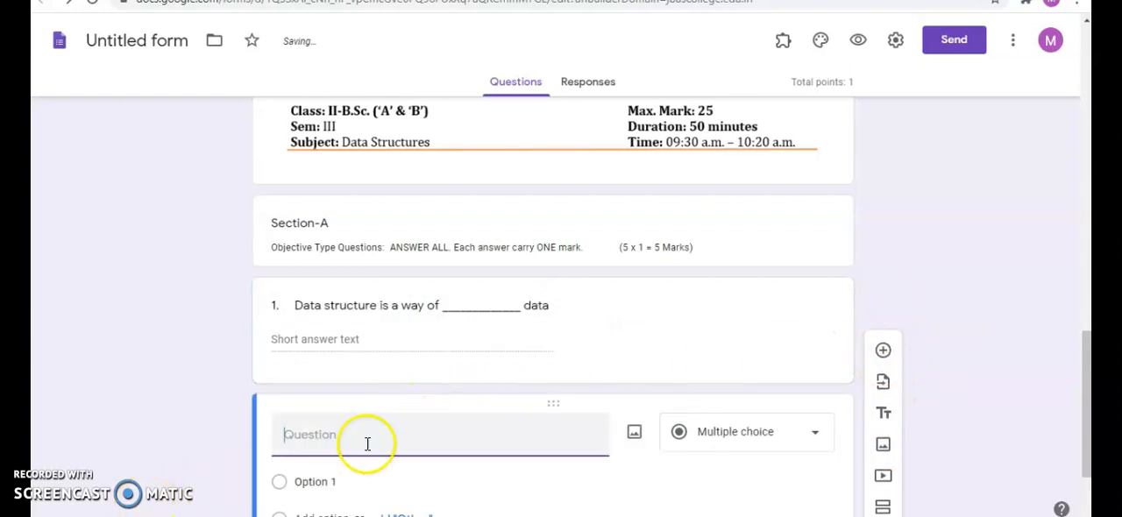
left_click(304, 443)
type("2. ___________ is a collection similar data types Array Stack Queue Tree")
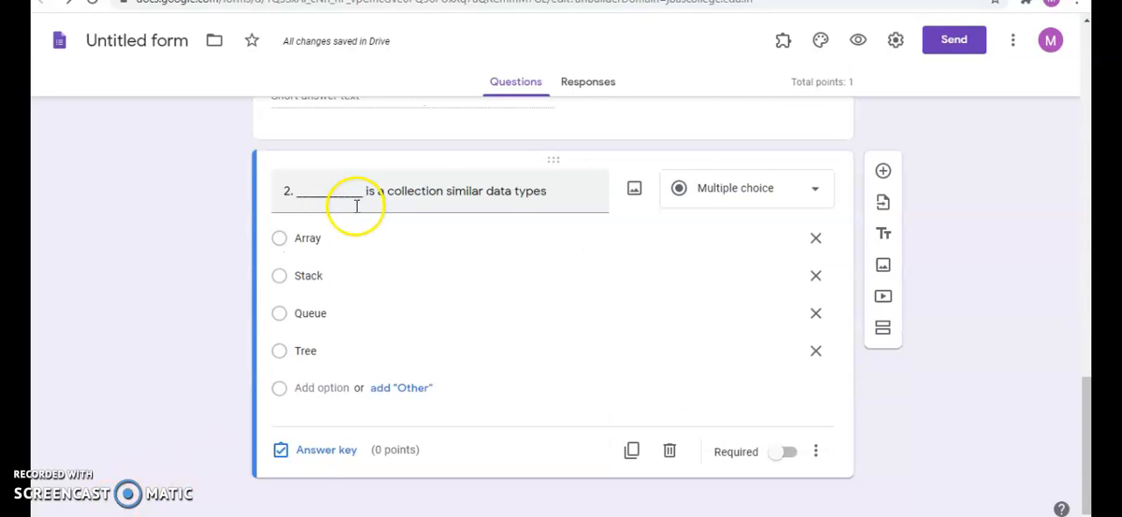
triple_click(464, 190)
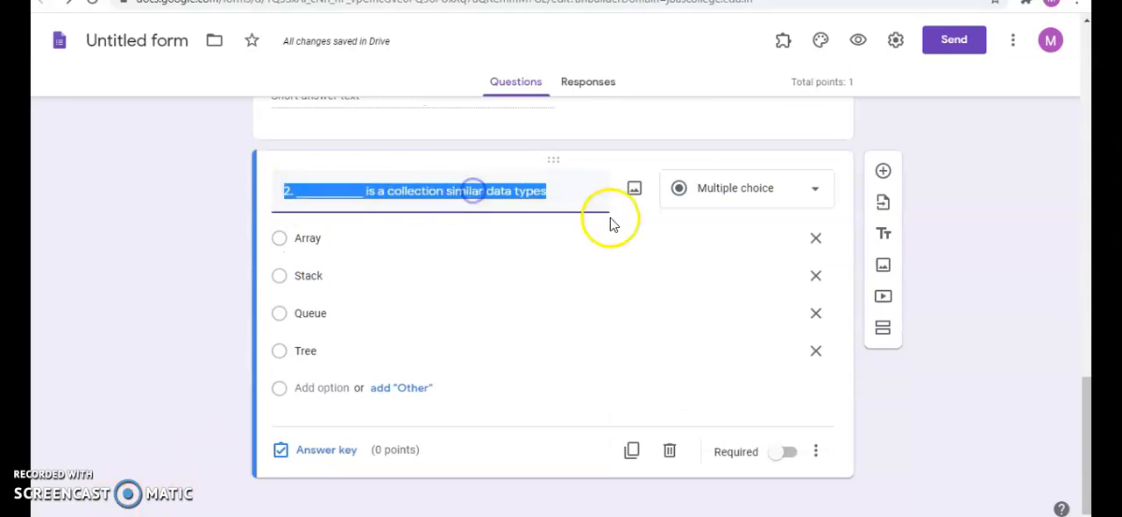
left_click(811, 193)
left_click(526, 271)
left_click(309, 238)
left_click(311, 278)
left_click(315, 311)
left_click(301, 349)
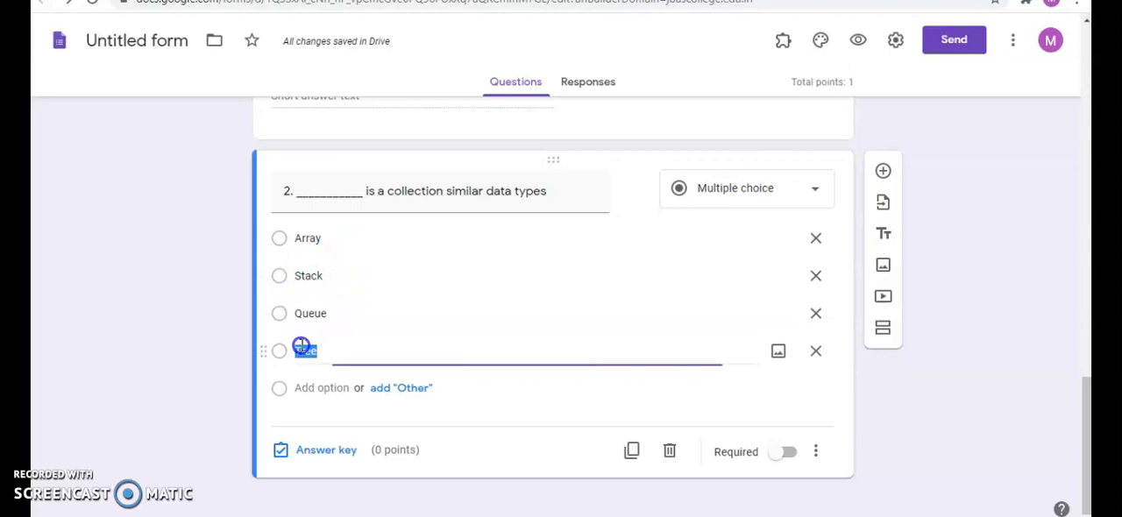
- In question 2's answer key, assign 1 point and choose Array as the correct answer
left_click(325, 450)
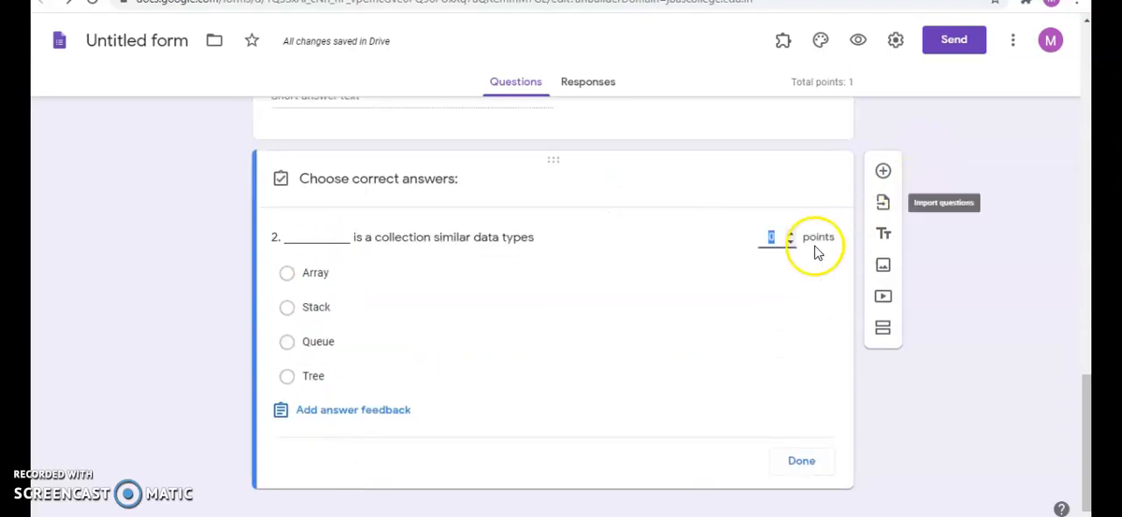
left_click(791, 234)
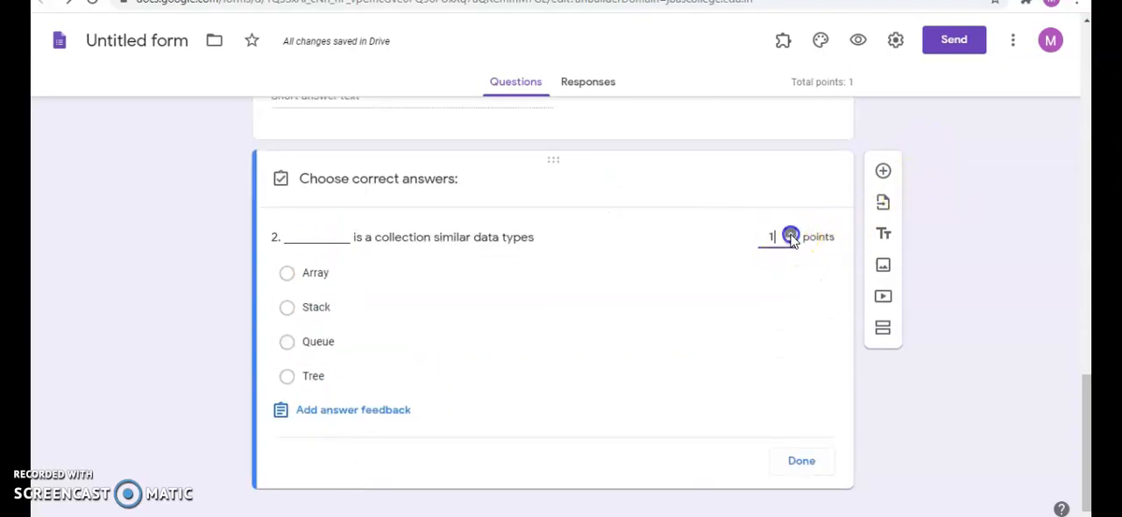
left_click(288, 276)
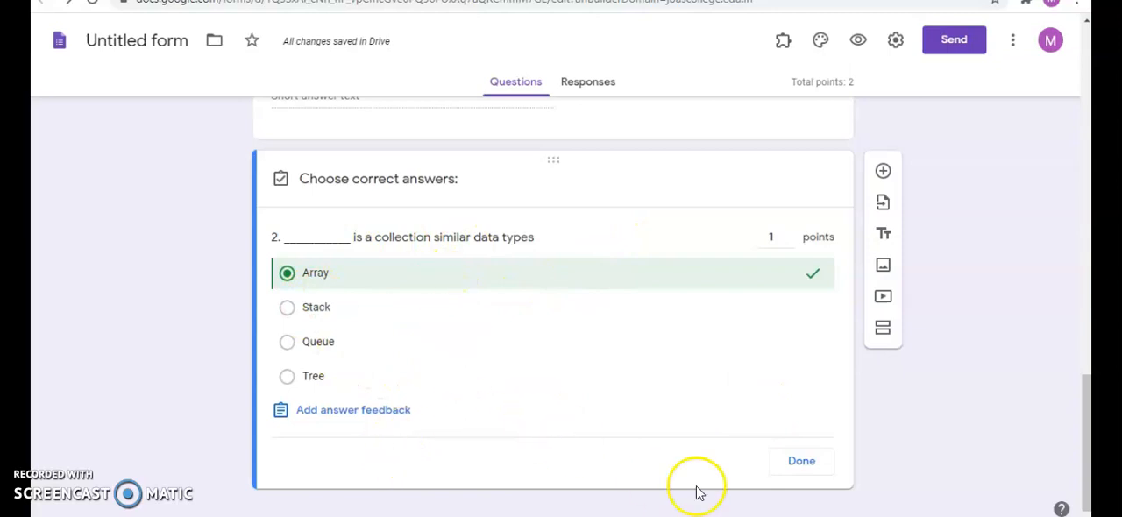
left_click(805, 465)
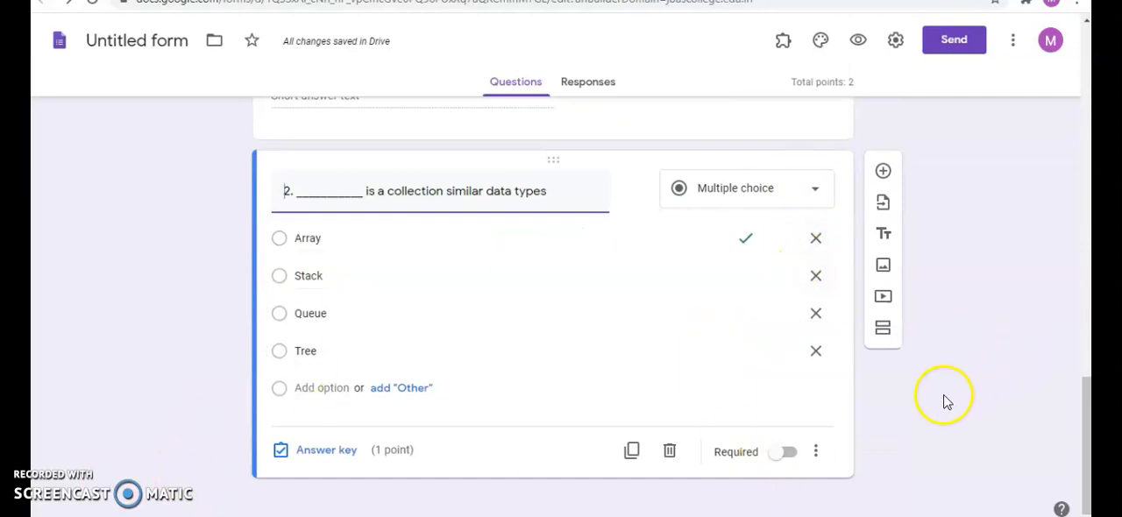
- Add a new section titled "Section - B" with the description "Descriptive Answers: Answer ALL the questions (2 X 10 = 20 marks)"
left_click(884, 328)
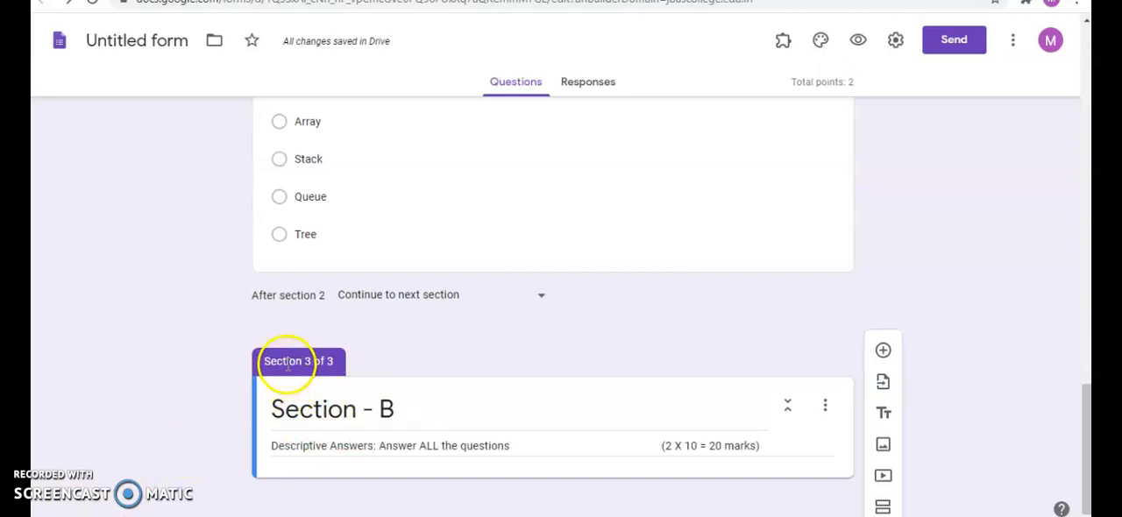
left_click(274, 409)
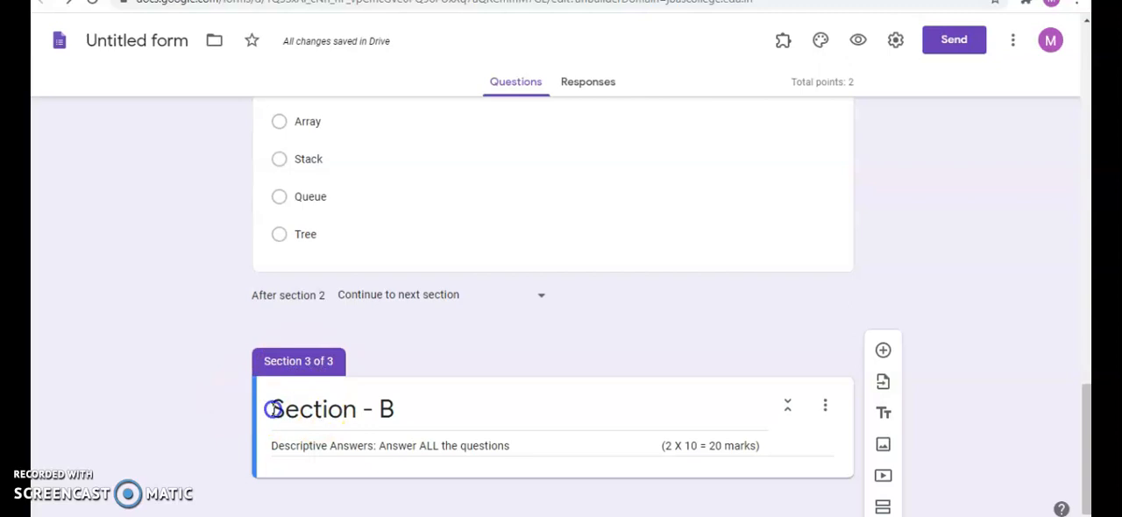
left_click_drag(273, 410, 401, 405)
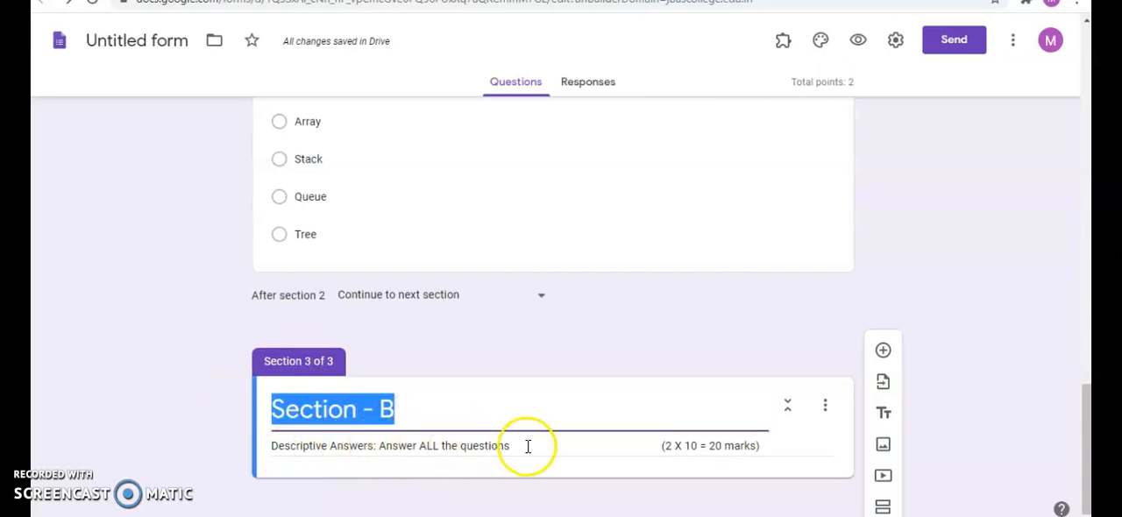
triple_click(689, 451)
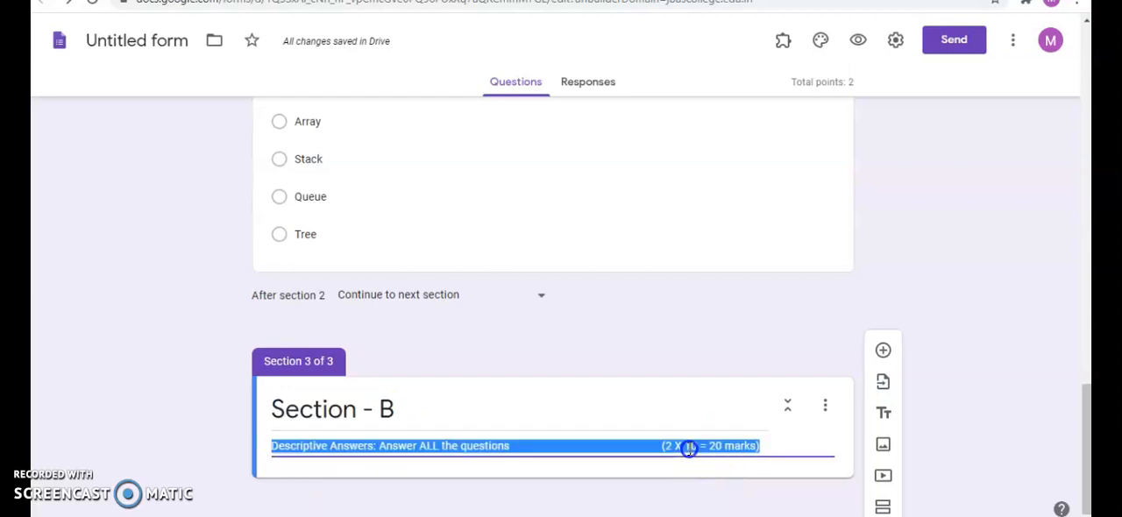
scroll(736, 430, "up", 20)
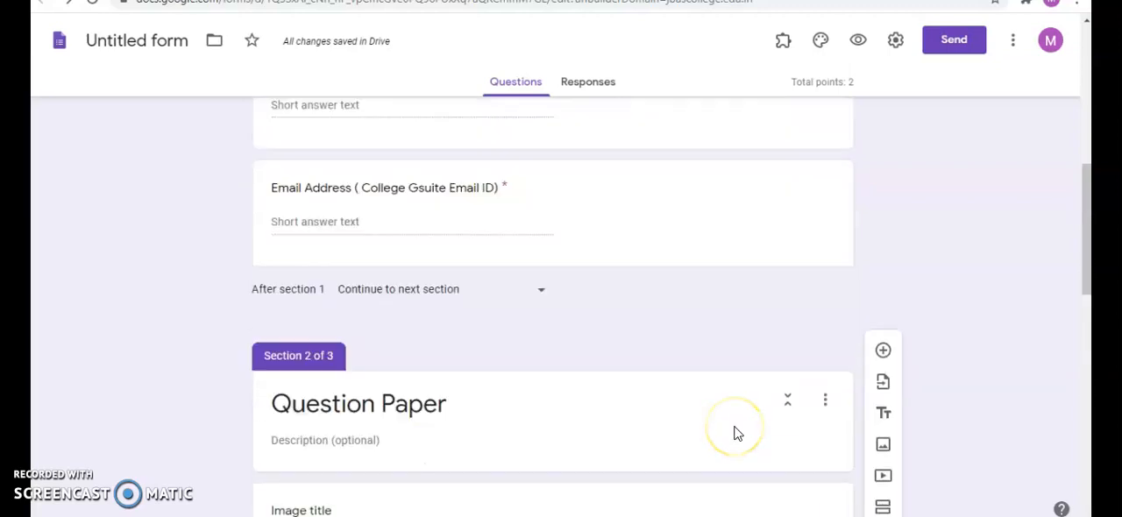
scroll(735, 426, "down", 4)
scroll(749, 350, "down", 3)
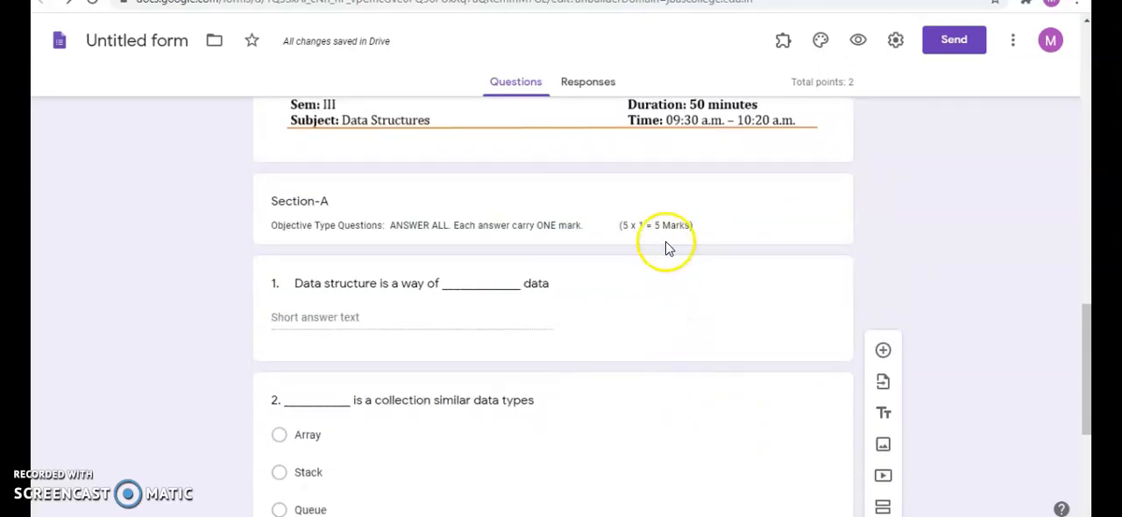
scroll(659, 333, "down", 4)
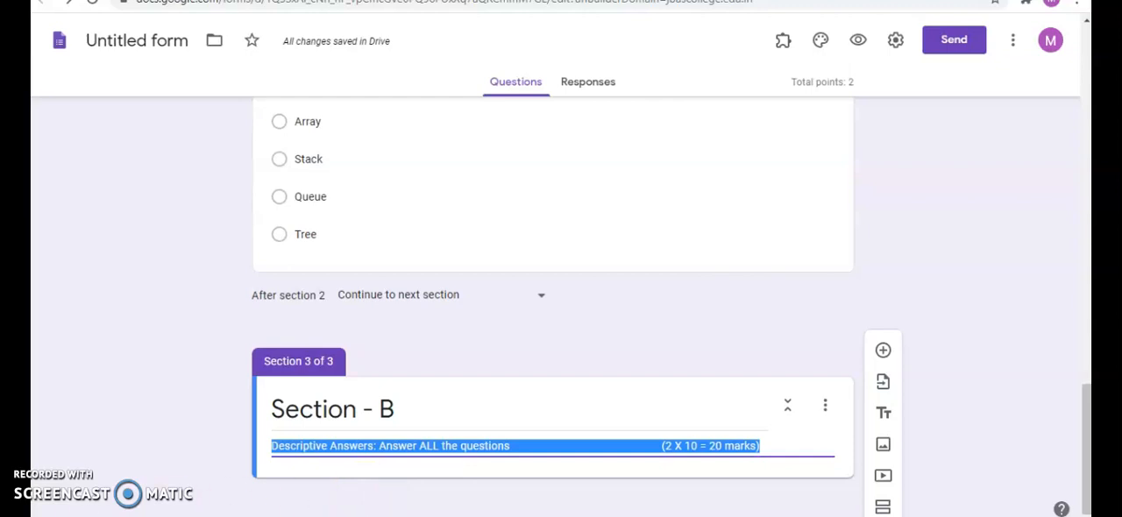
- Add a title block "Instruction to answer the following questions:" with four bulleted notes on A4 answer uploads, PDF/JPG format, handwritten-only sheets and page numbering
left_click(881, 415)
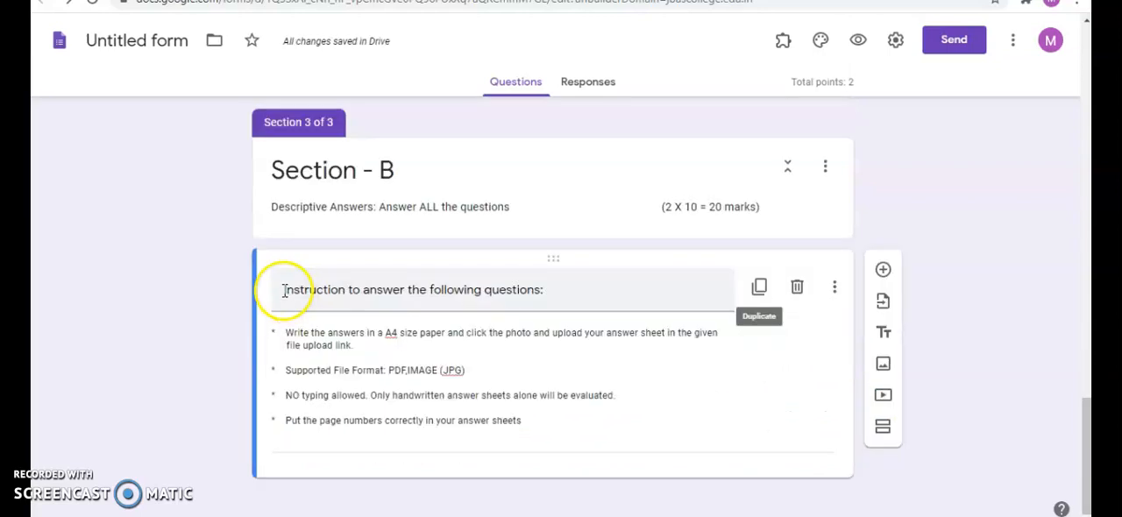
left_click(283, 291)
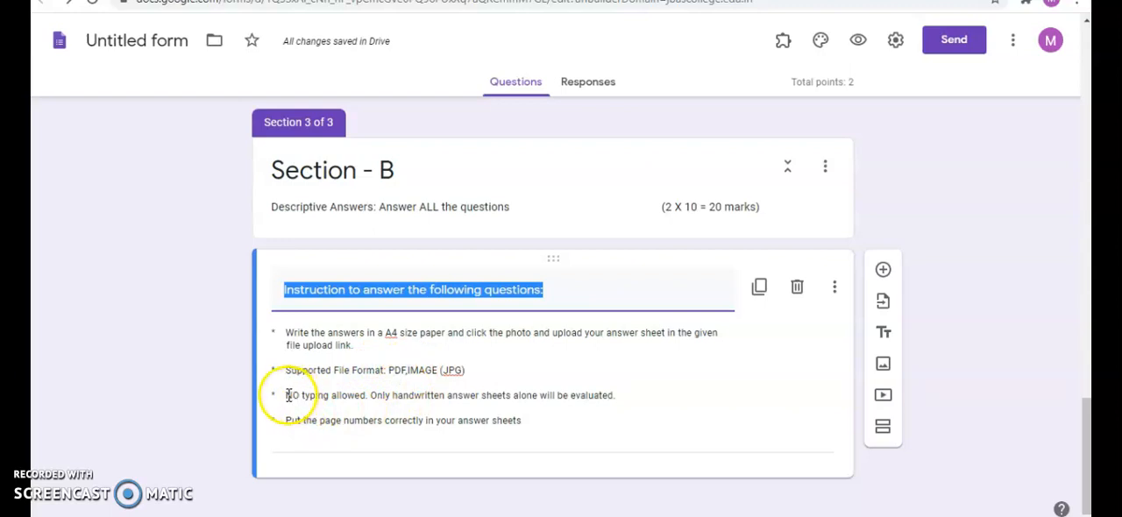
left_click(336, 396)
key("ctrl+a")
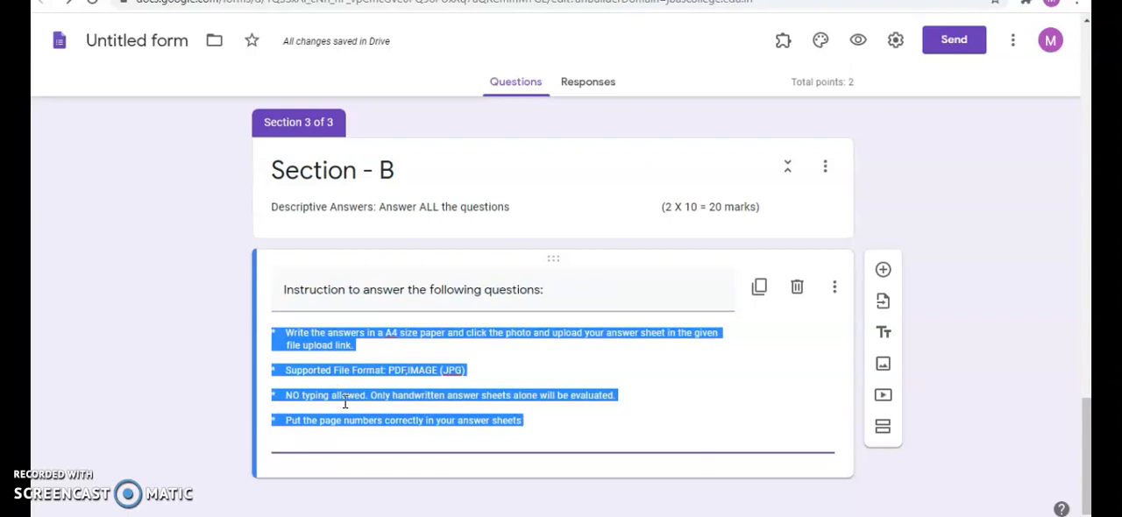
left_click(429, 396)
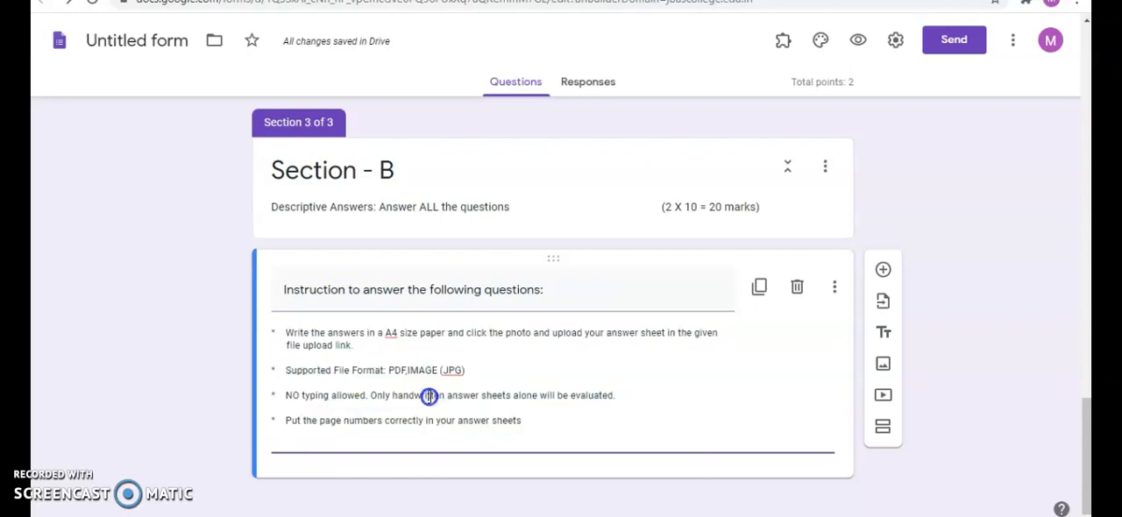
left_click(393, 396)
left_click_drag(479, 401, 617, 396)
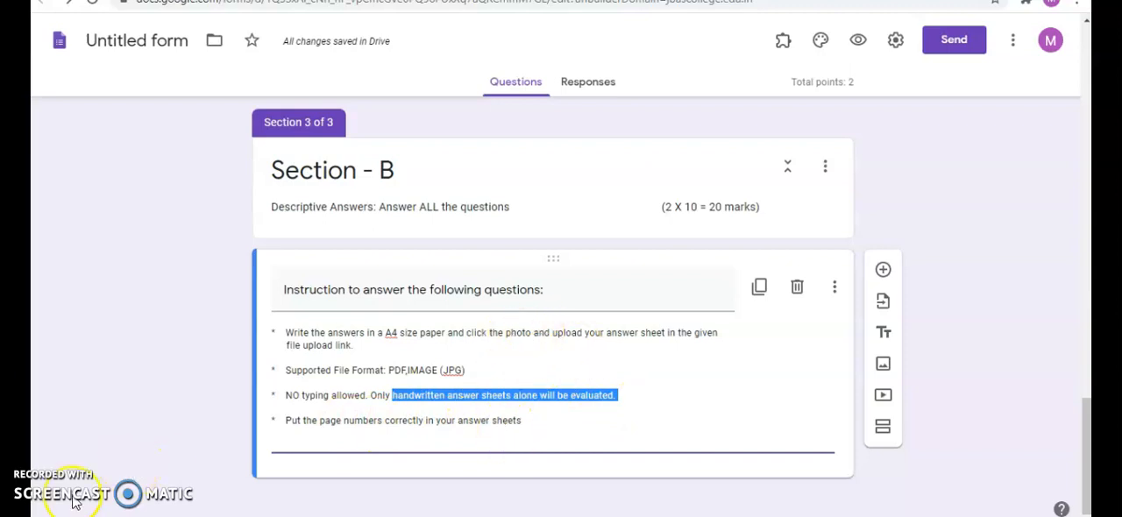
- Add the question "6. Explain the operation of queue" below the instructions and set its type to File upload
left_click(884, 271)
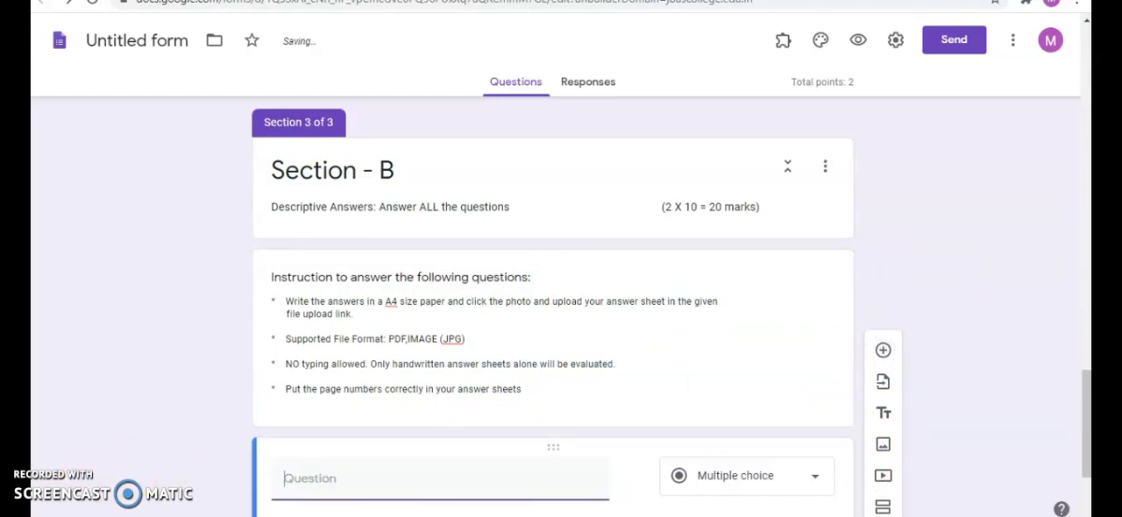
type("6. Explain the operation of queue")
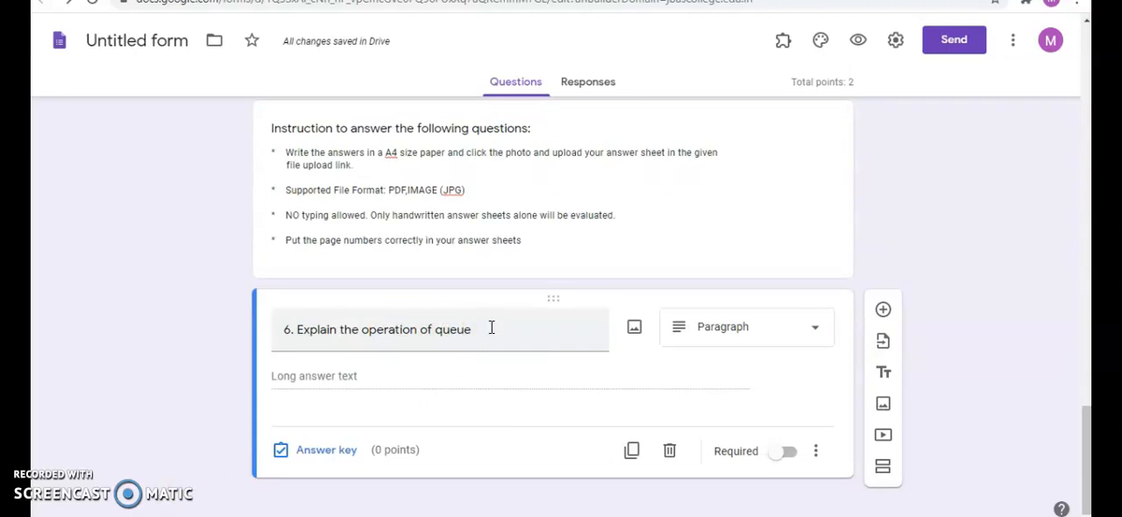
left_click(393, 326)
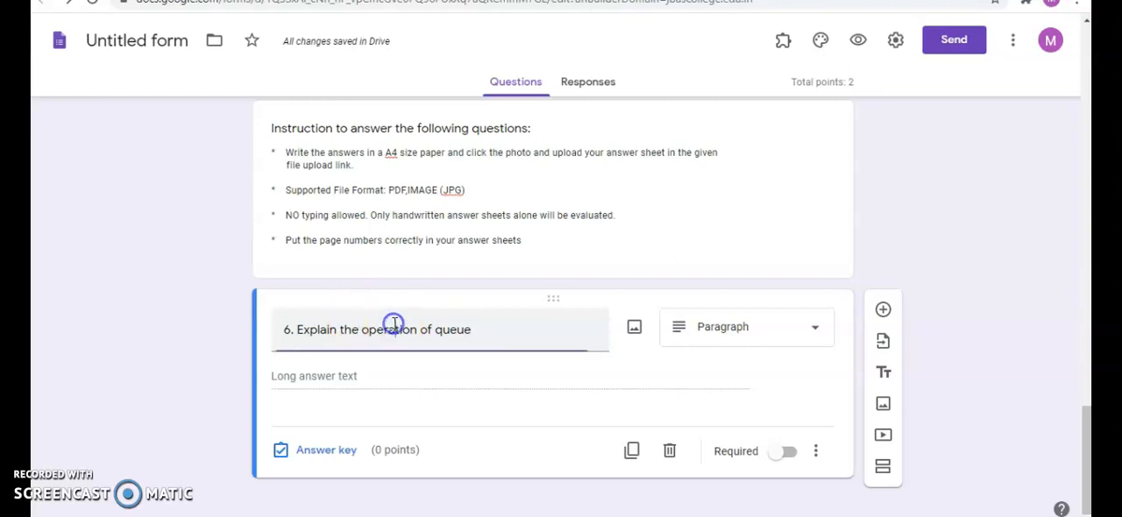
left_click(757, 334)
left_click(734, 269)
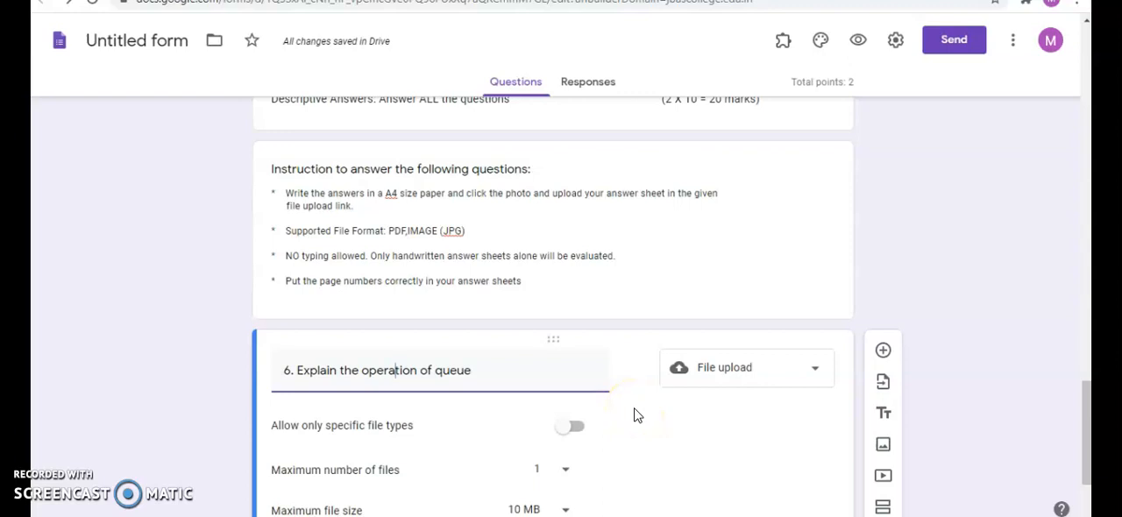
- Restrict question 6's uploads to PDF and Image files and set the maximum number of files to 5
scroll(635, 414, "down", 2)
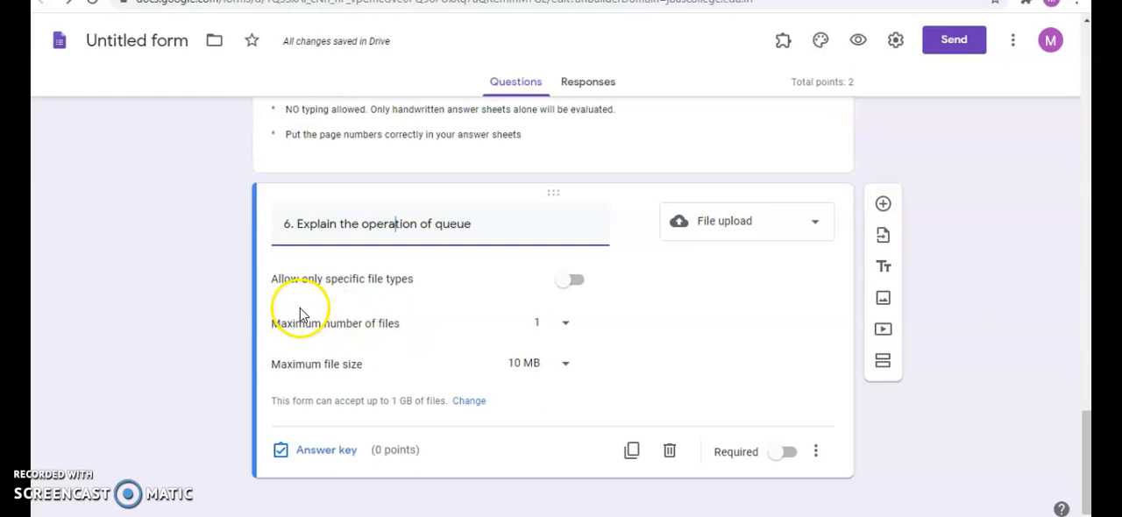
left_click(574, 279)
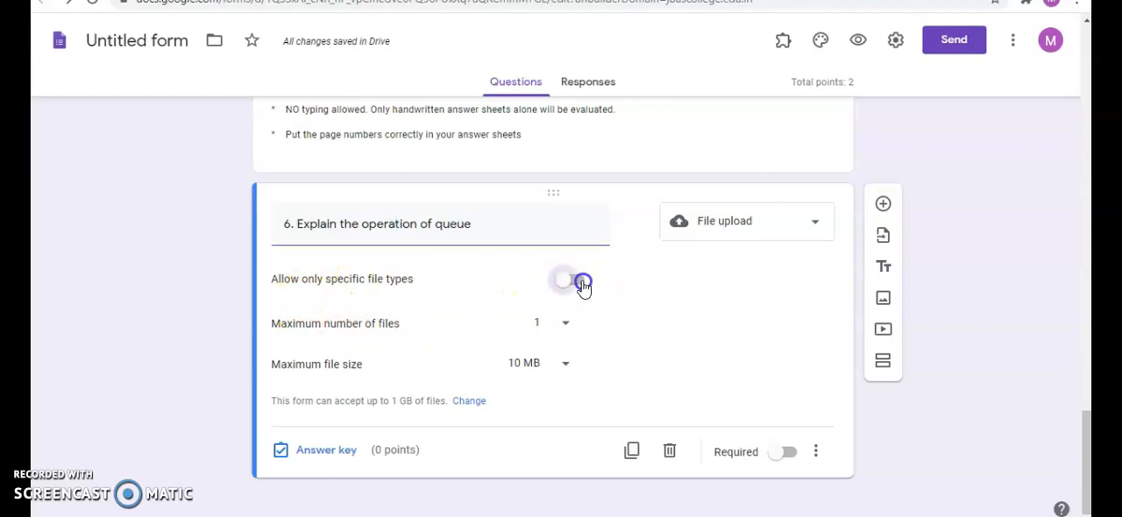
left_click(284, 354)
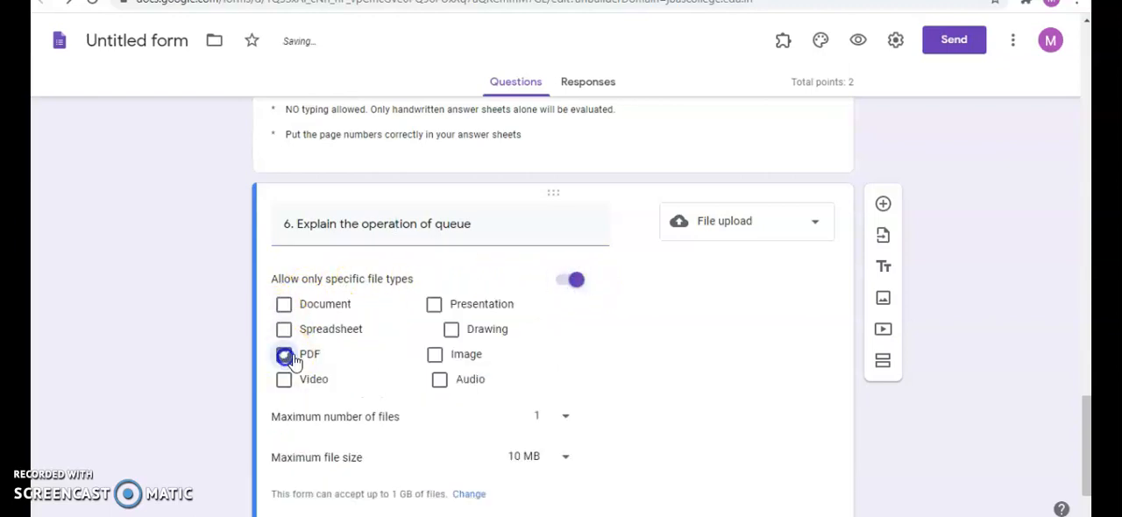
left_click(445, 358)
scroll(591, 401, "down", 1)
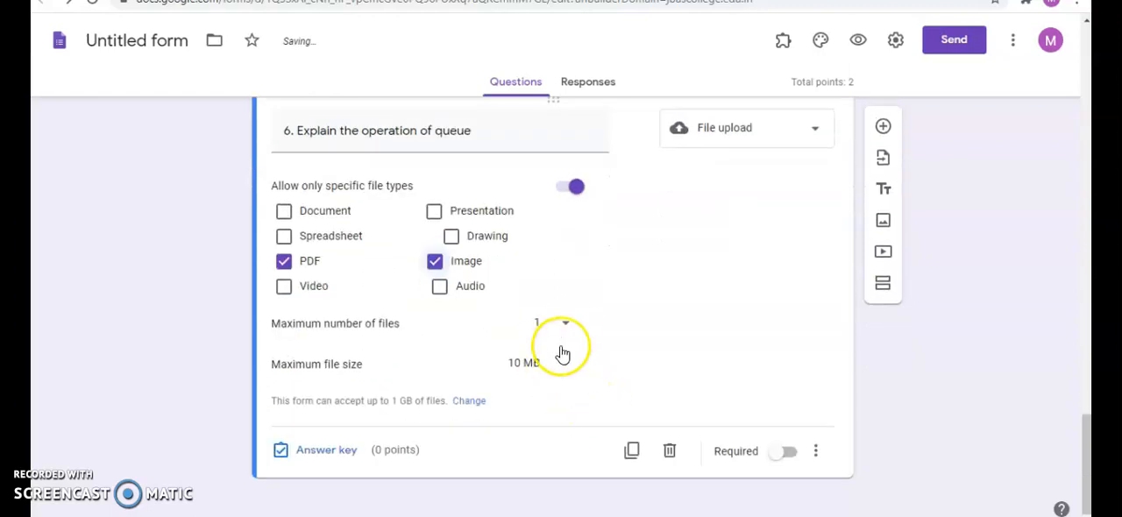
left_click(566, 327)
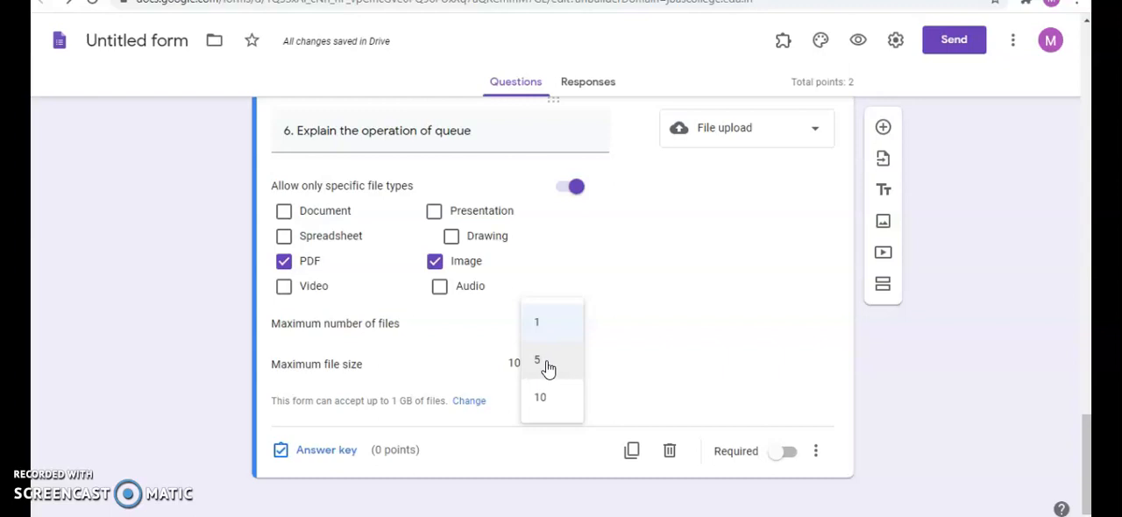
left_click(548, 369)
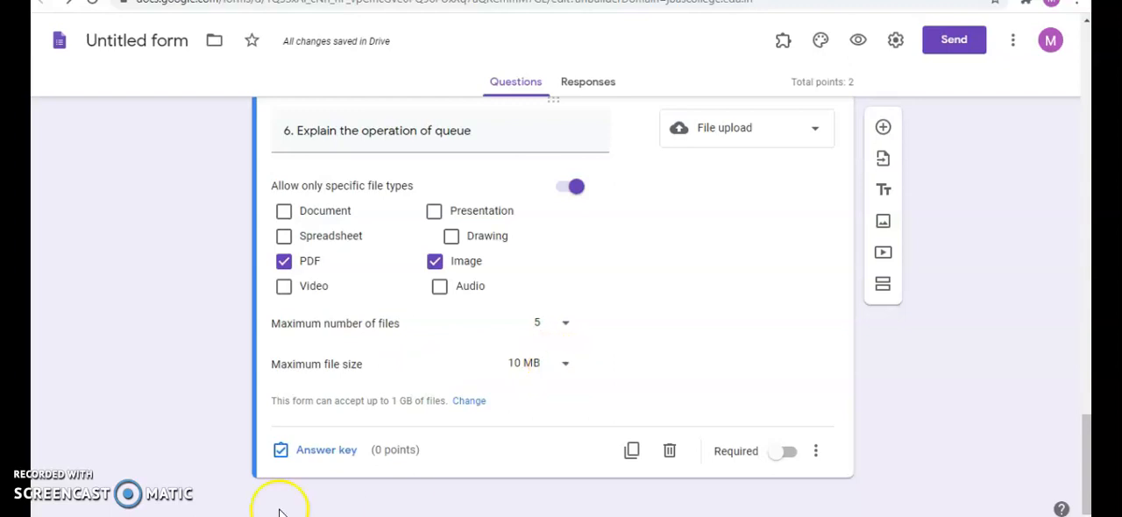
- Assign 10 points to question 6 in its answer key and finish editing the points
left_click(326, 452)
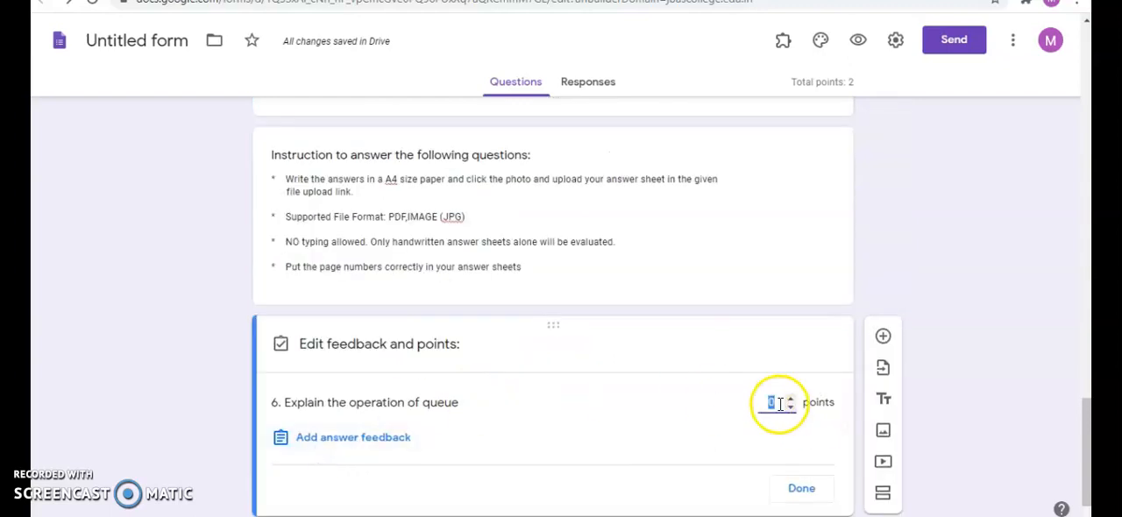
type("10")
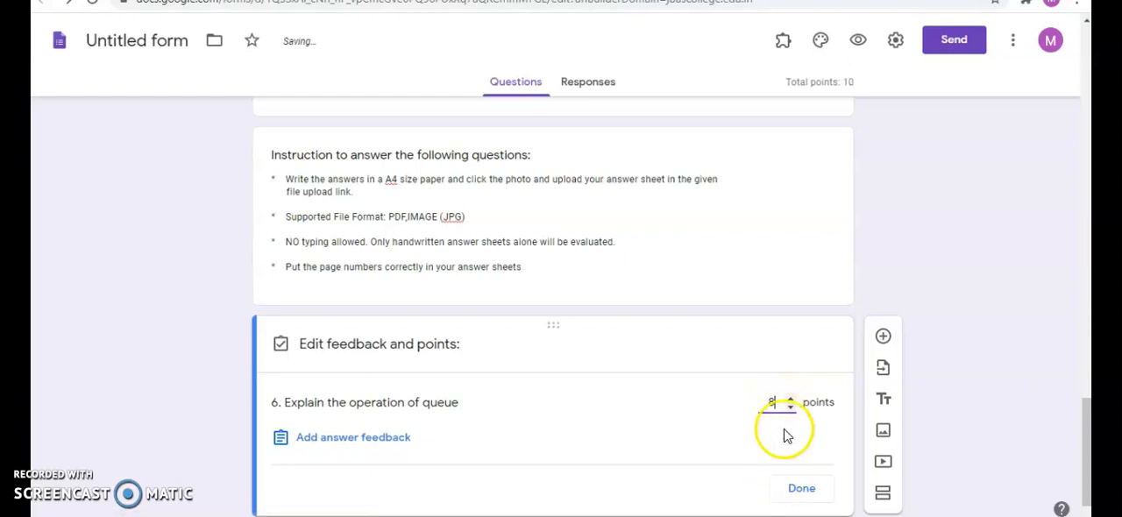
left_click(791, 400)
left_click(790, 400)
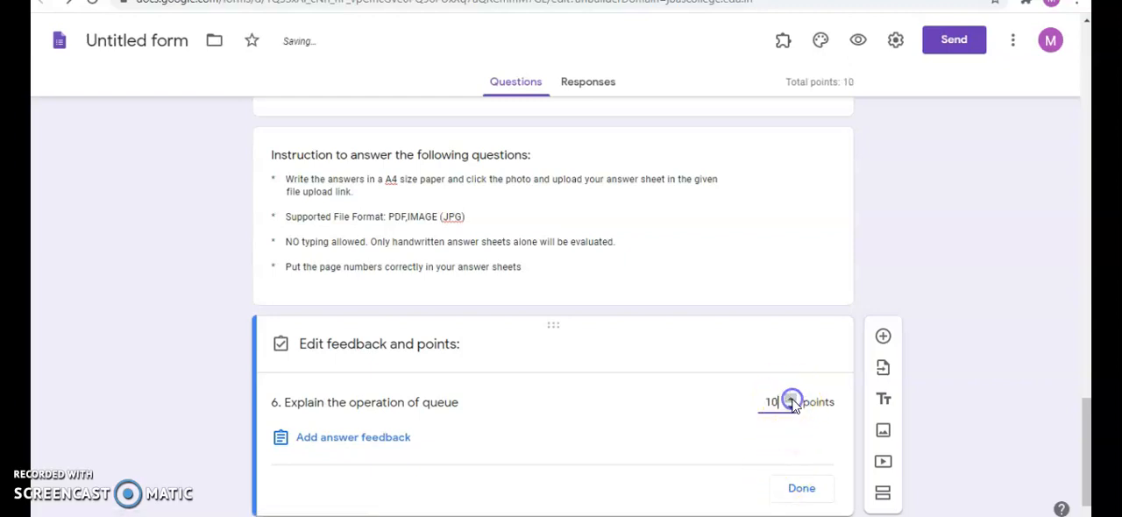
left_click(802, 490)
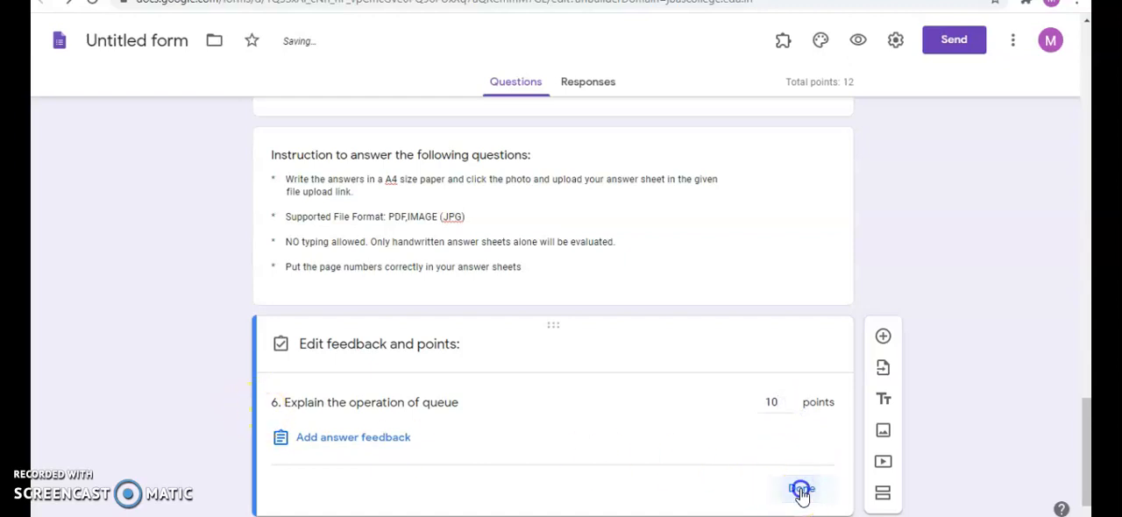
scroll(839, 376, "down", 3)
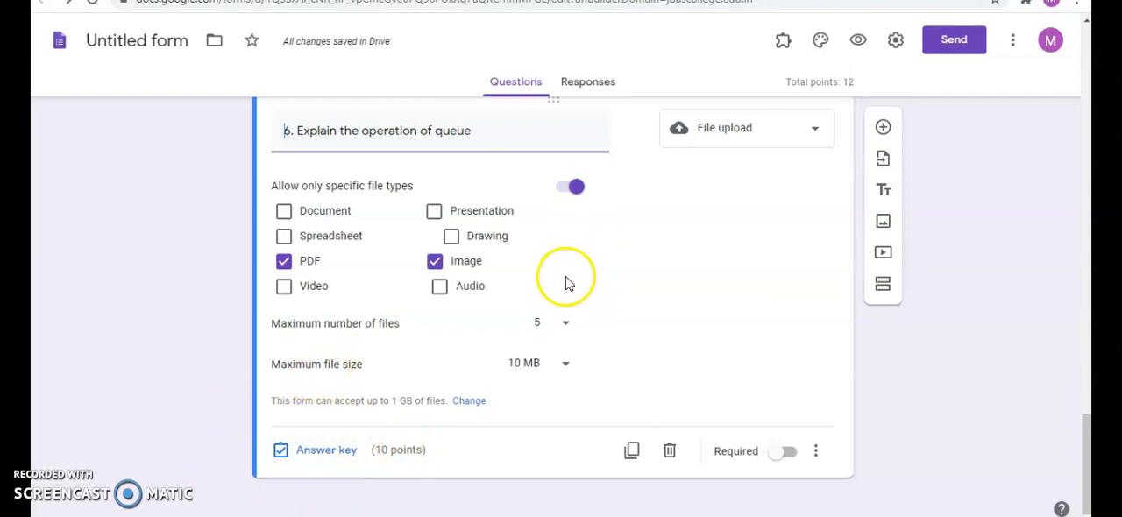
scroll(877, 210, "down", 1)
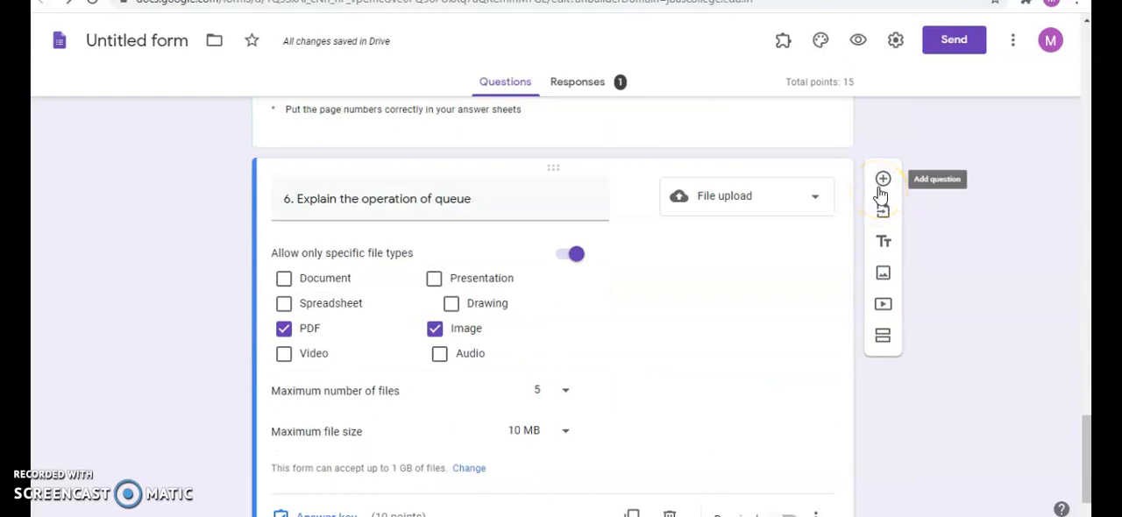
left_click(643, 307)
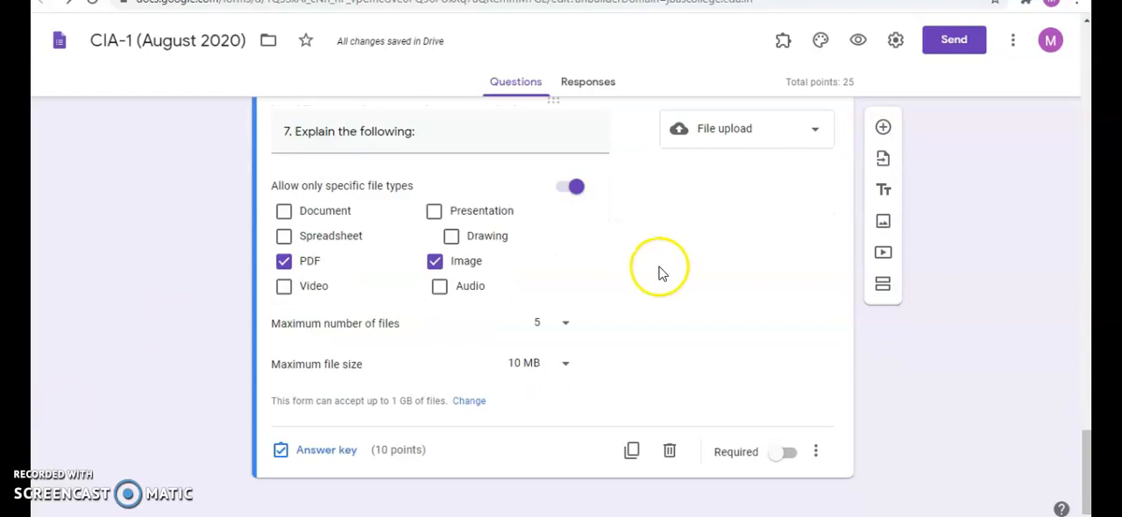
- Insert the picture s7 from the computer's Pictures folder into question 7, "Explain the following:"
left_click(625, 237)
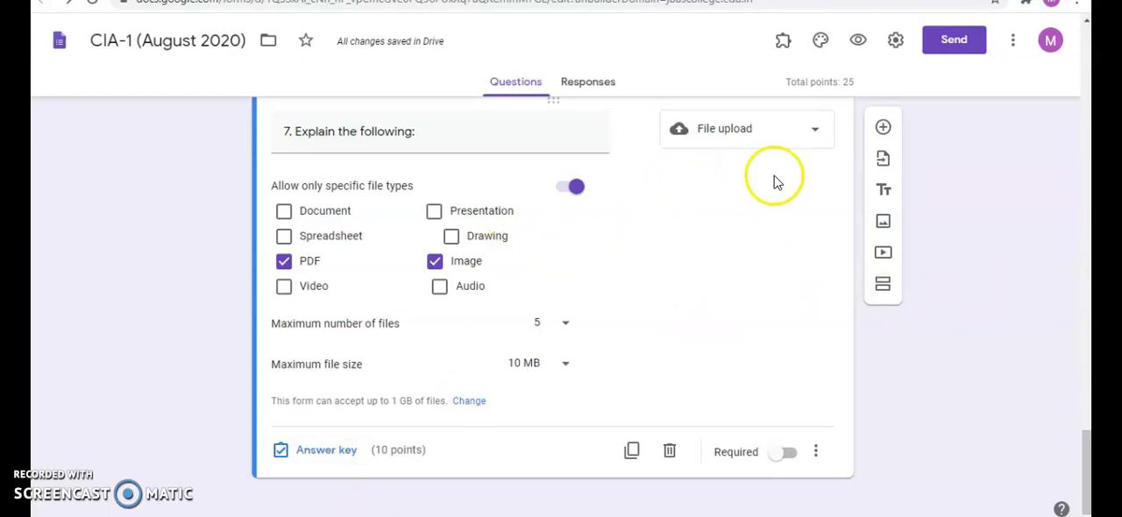
mouse_move(634, 132)
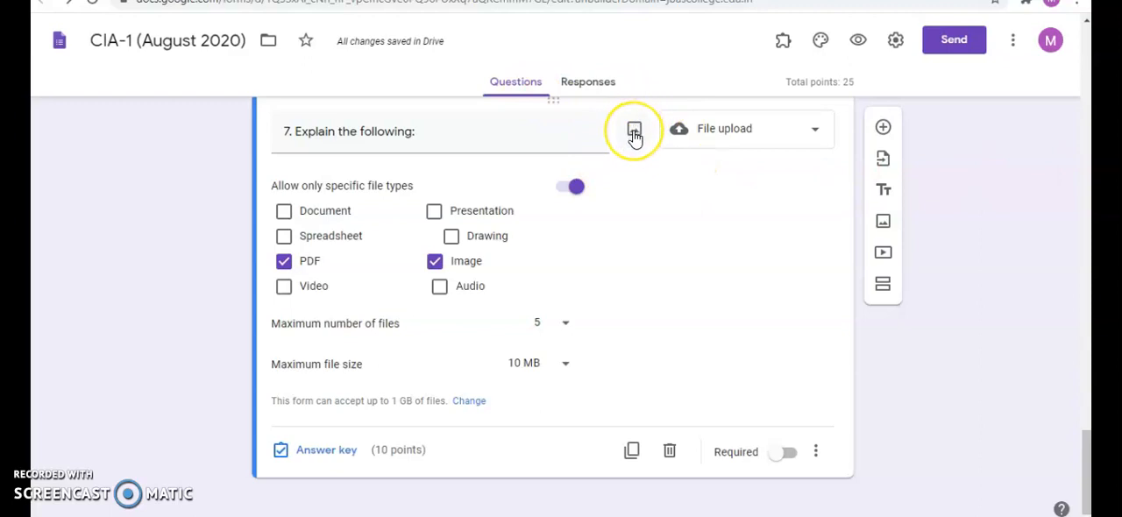
left_click(634, 132)
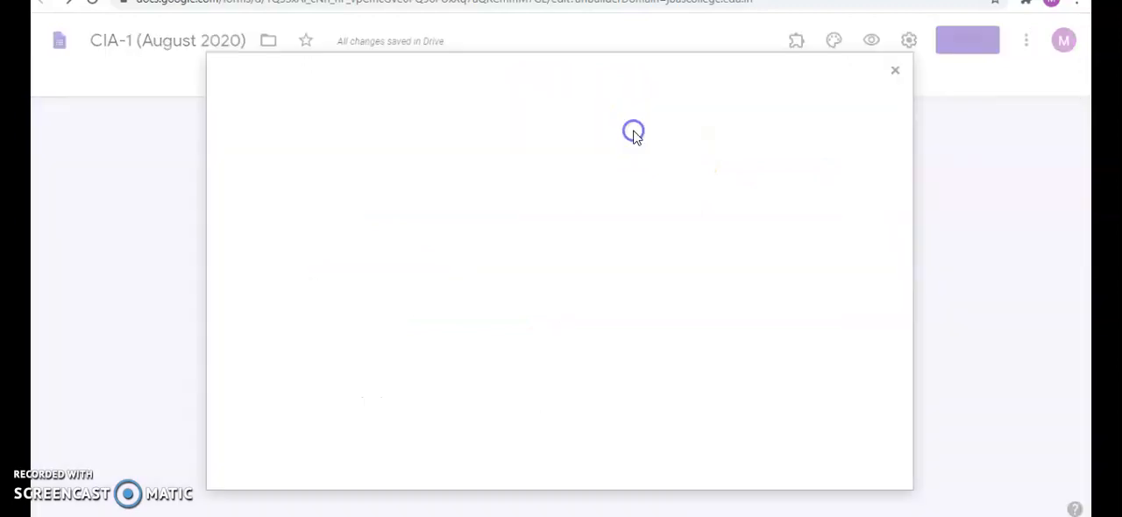
left_click(557, 367)
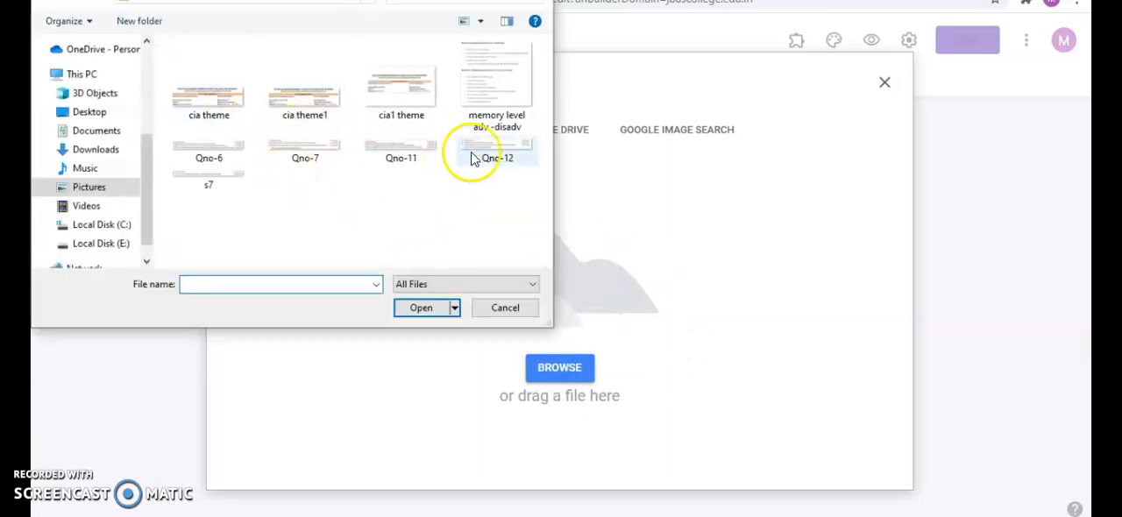
left_click(210, 188)
left_click(420, 307)
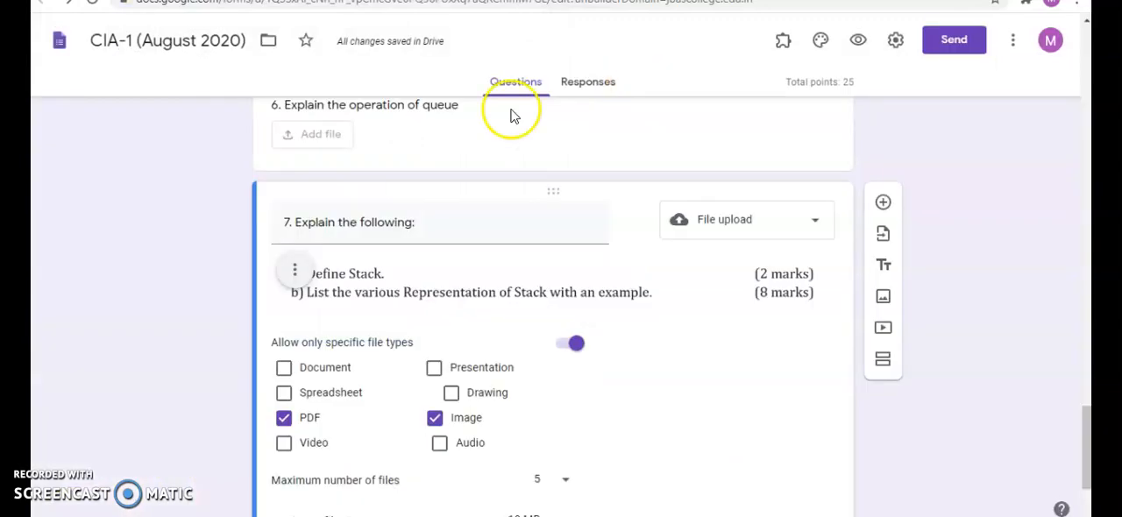
- Preview the form's student details page, and switch to the Google Classroom question "CIA-I August-2020"
left_click(859, 42)
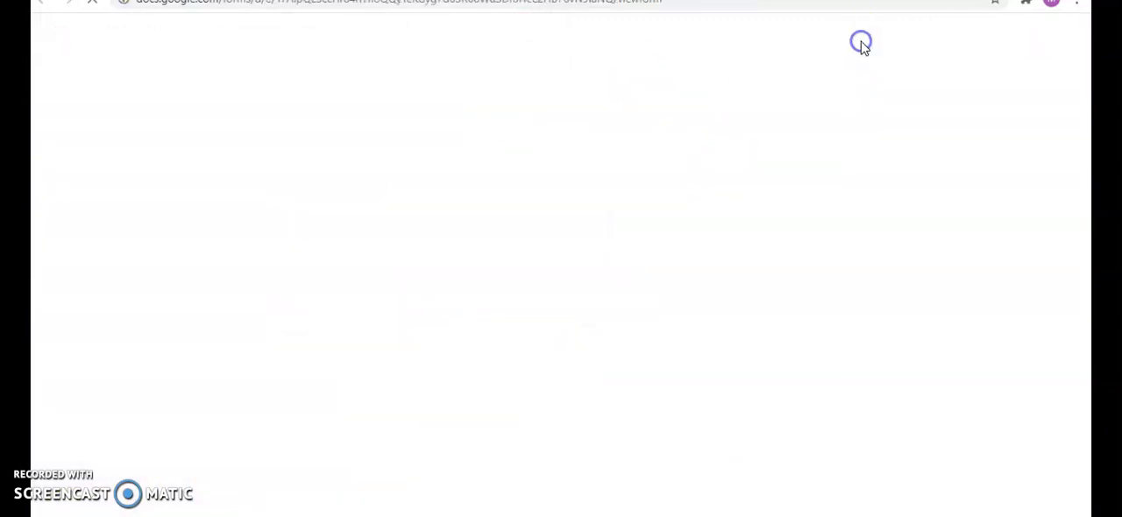
scroll(562, 145, "down", 4)
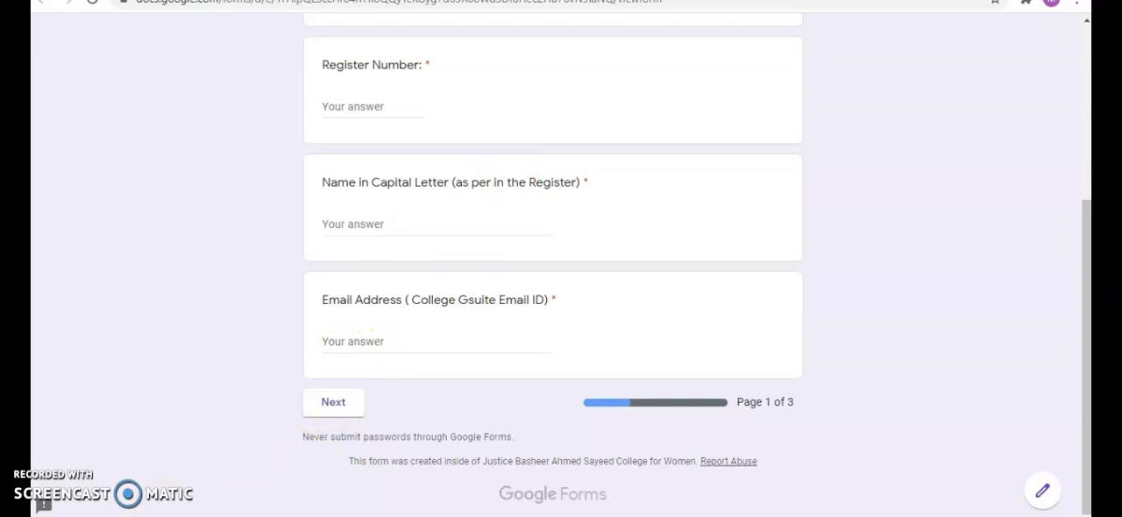
key("ctrl+shift+Tab")
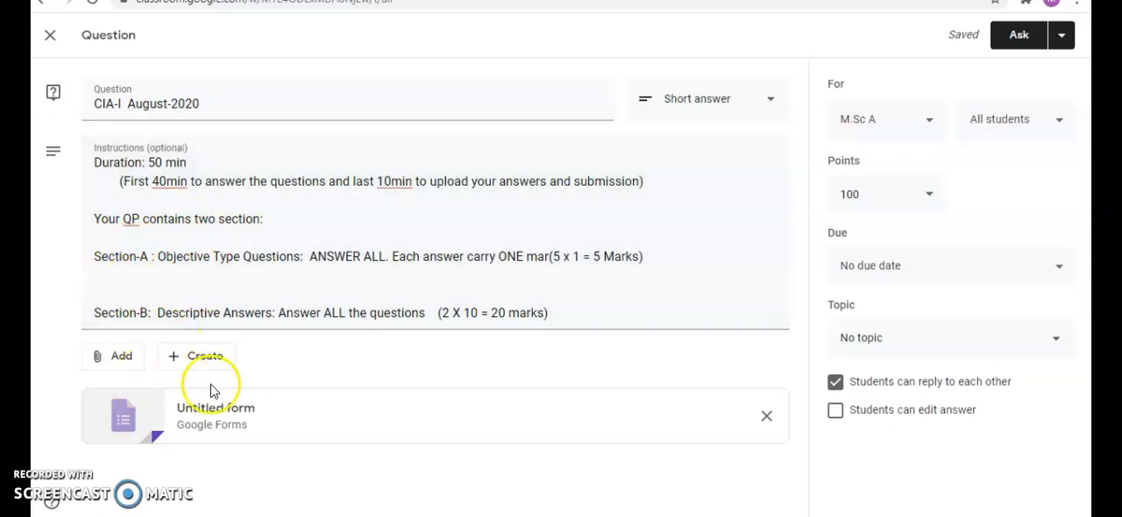
- Open the form attached to the Classroom question and review its sections down to question 7
left_click(226, 408)
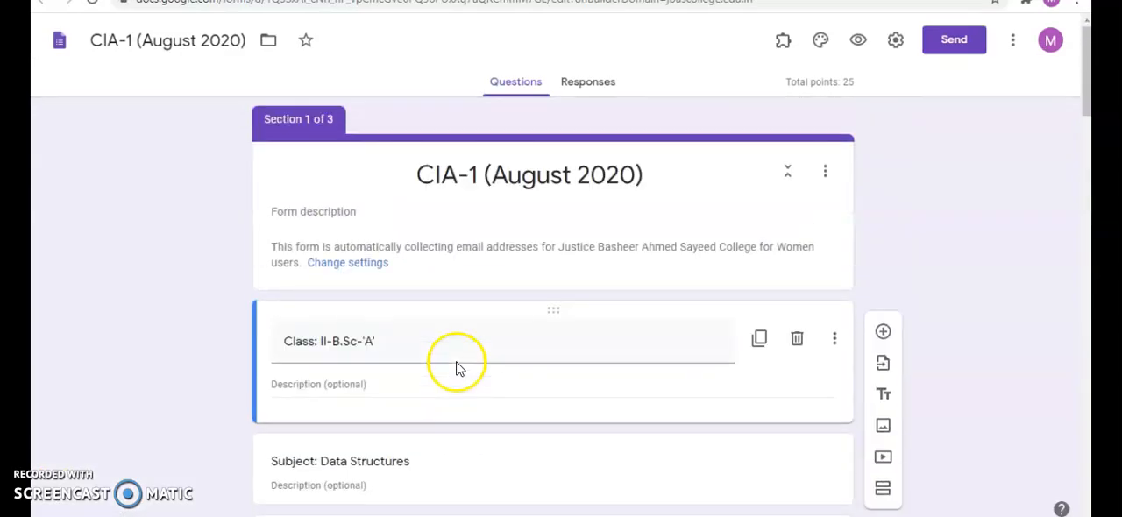
scroll(454, 373, "down", 15)
scroll(453, 373, "down", 10)
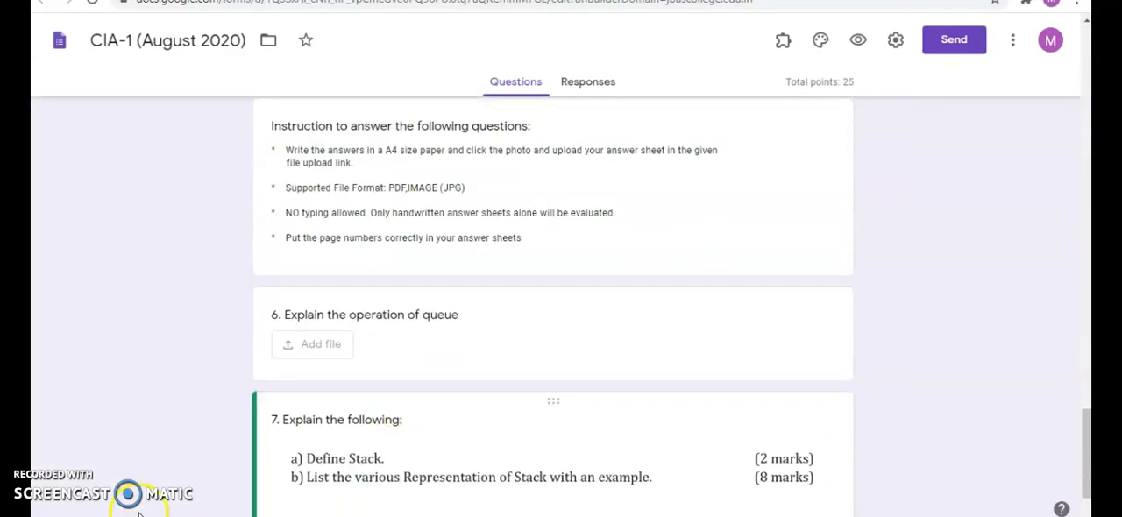
scroll(412, 412, "down", 1)
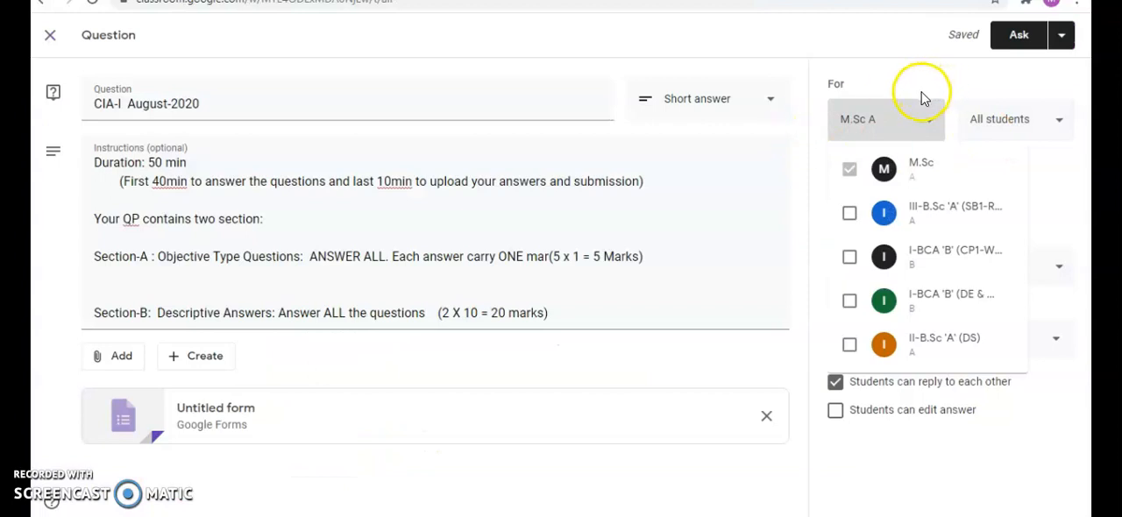
- Set the Classroom question's points to 25 and check its class, student and due date options
left_click(897, 125)
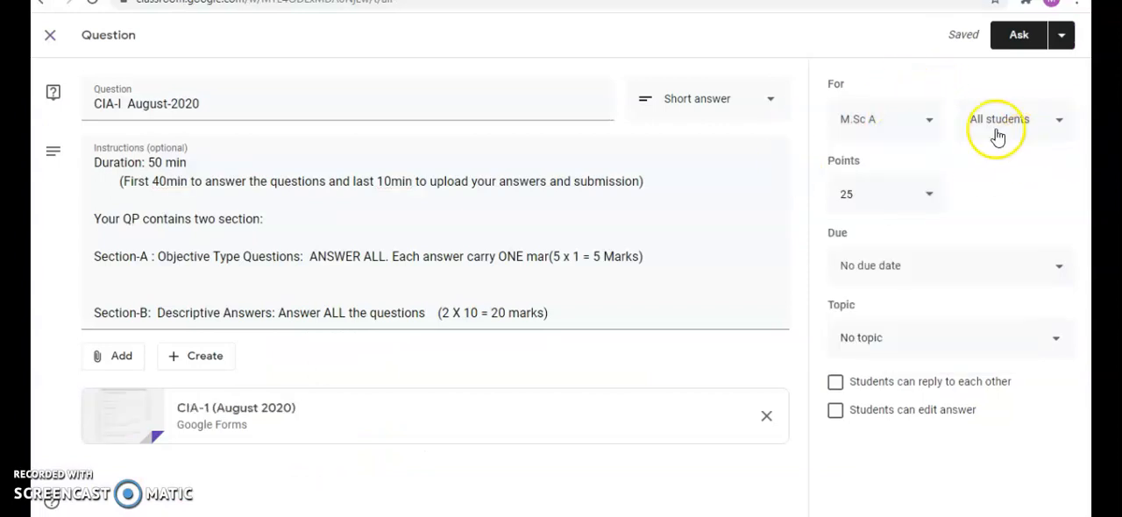
left_click(931, 122)
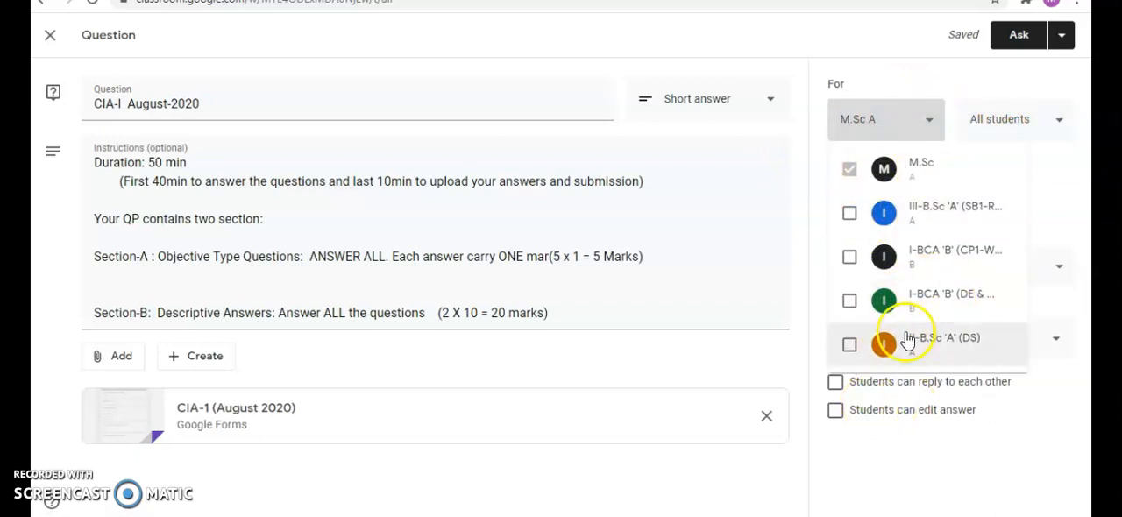
left_click(1032, 127)
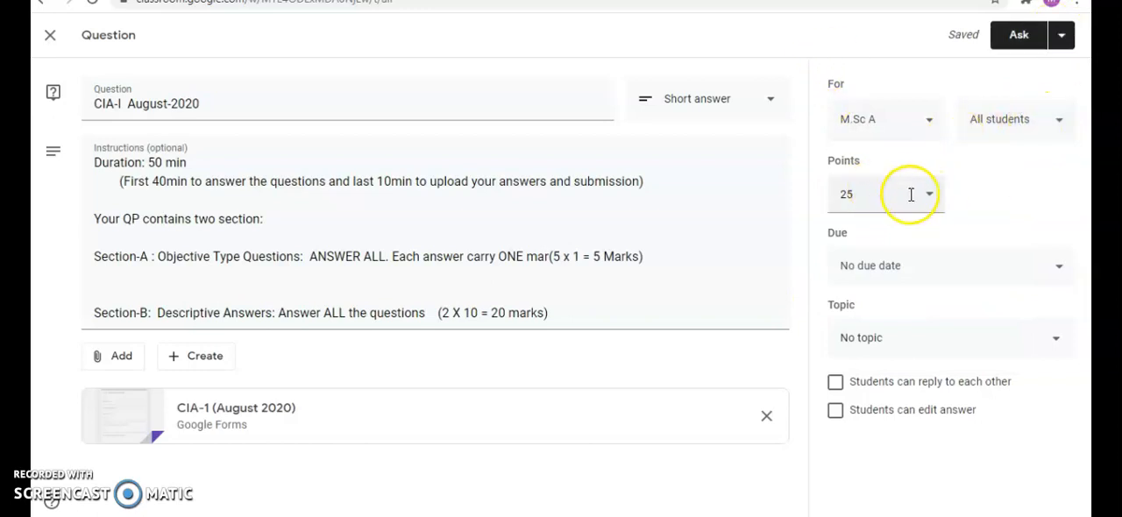
left_click(906, 268)
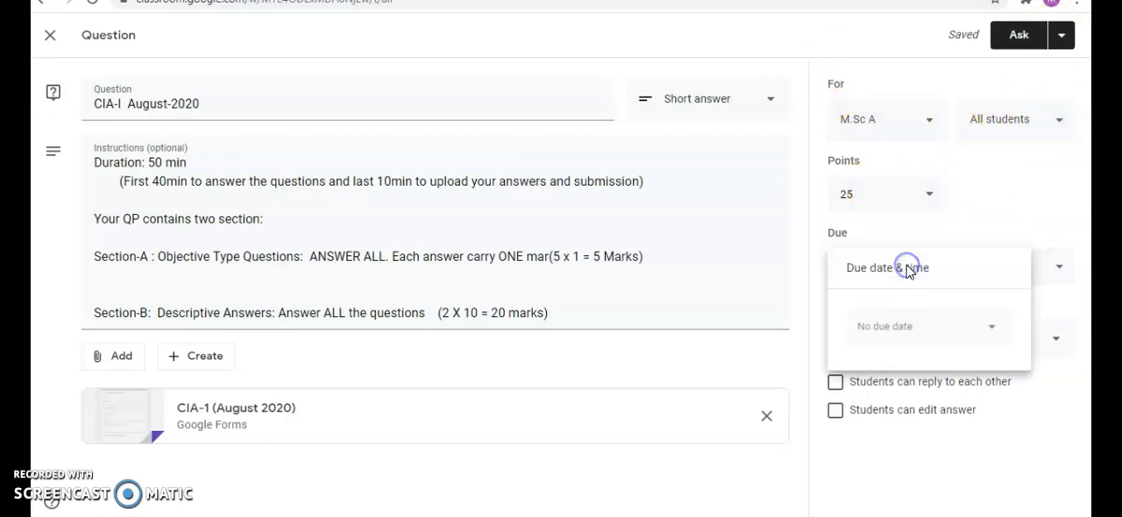
left_click(1007, 225)
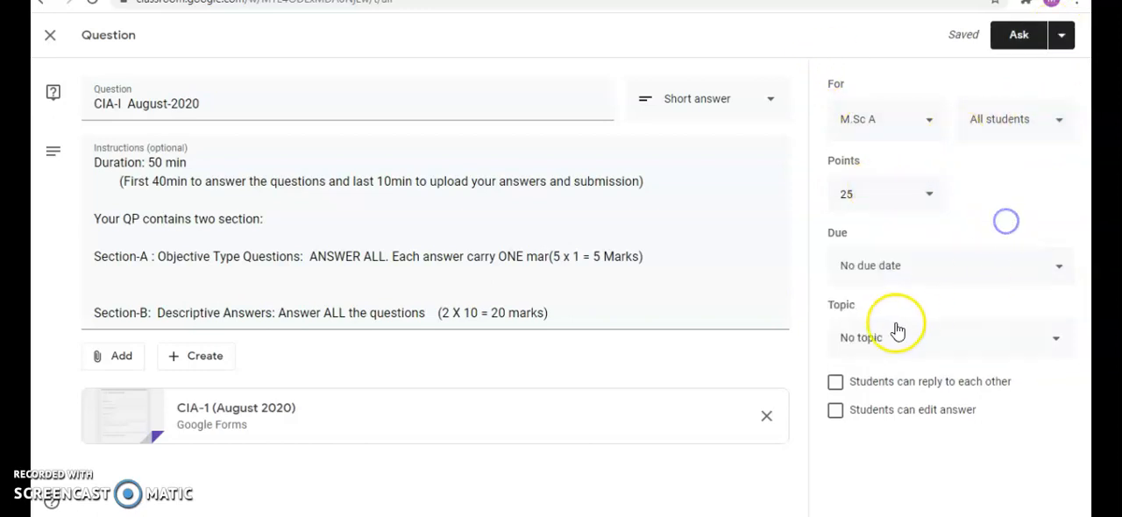
- Try the options that let students reply to each other and edit their answers
left_click(838, 386)
left_click(837, 410)
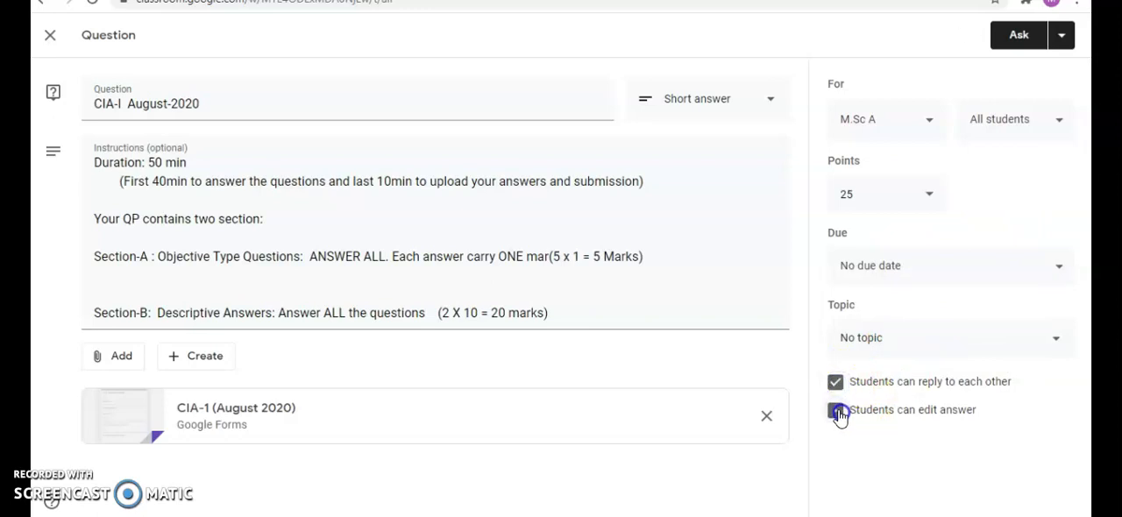
left_click(837, 383)
left_click(836, 411)
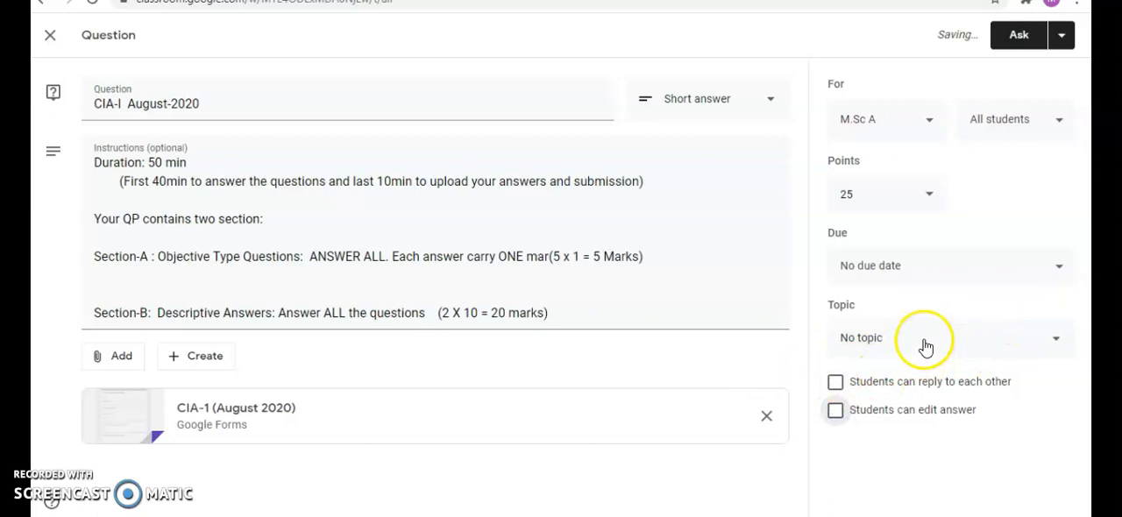
- Schedule the Classroom question for Aug 24, 2020 at 8:00 AM
left_click(1062, 37)
left_click(1017, 65)
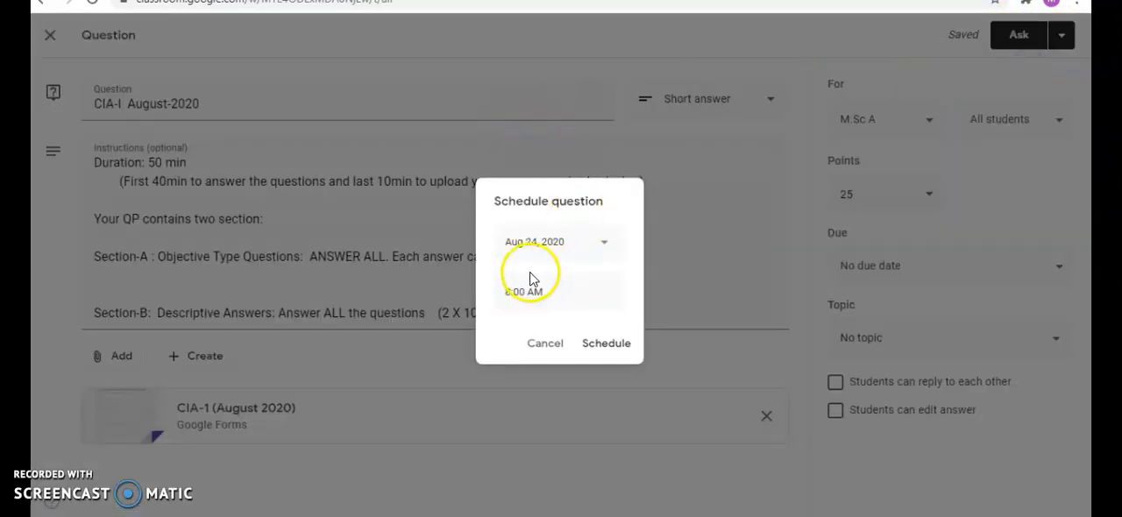
left_click(613, 348)
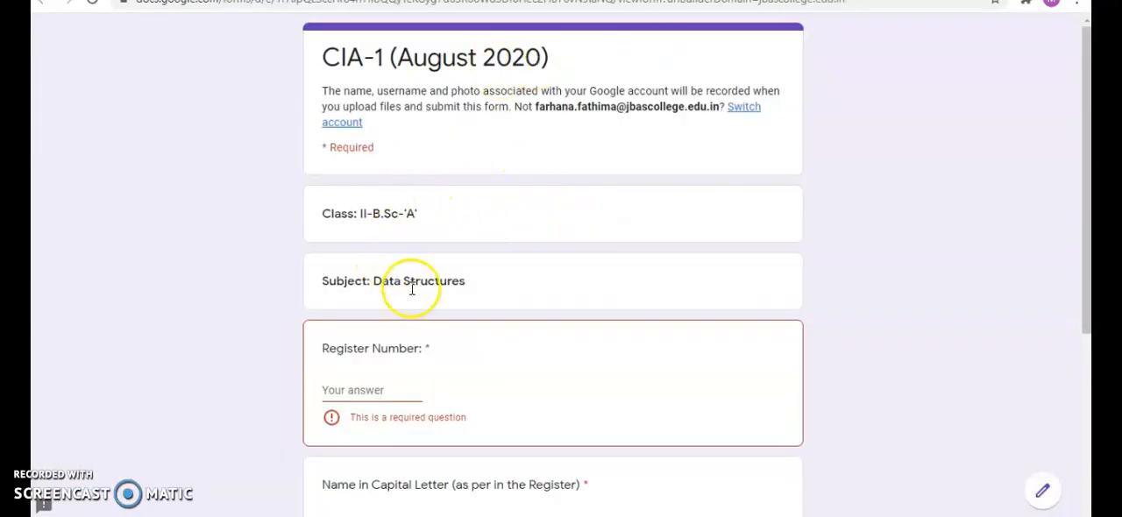
- Fill in the live form's student details and Section-A, answering questions 3, 4 and 5 with 1, and continue to the last page
type("1")
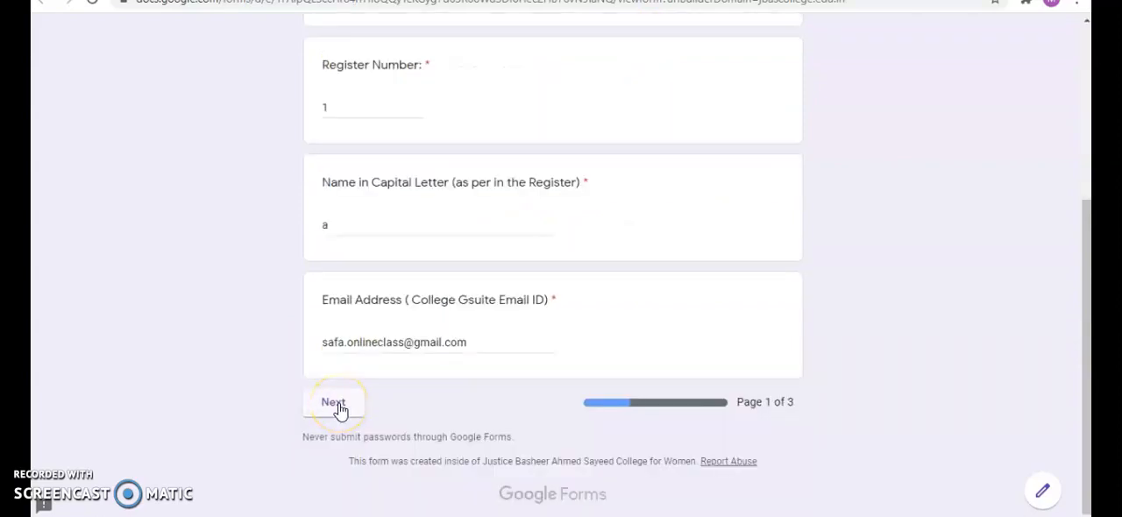
left_click(337, 404)
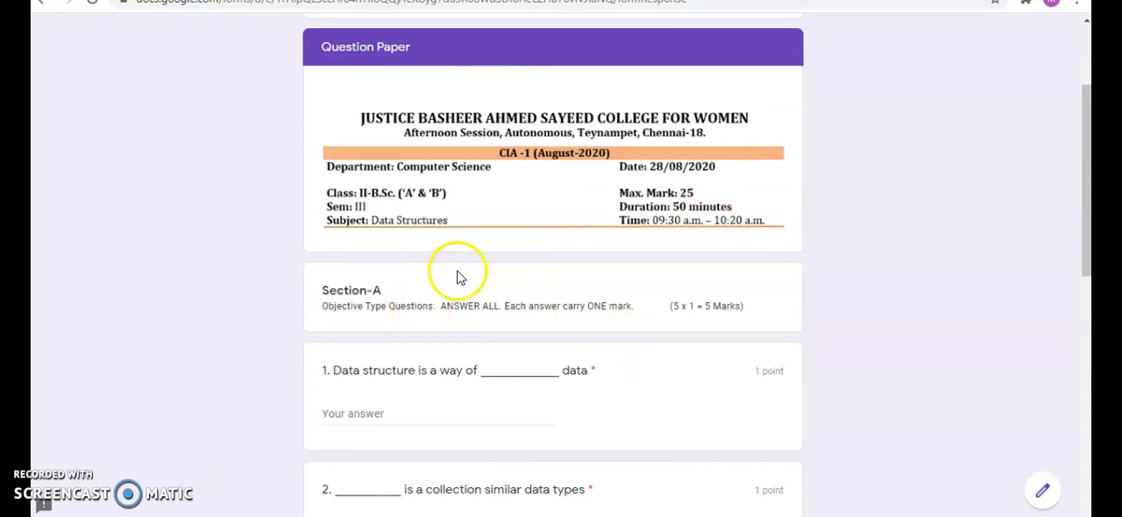
scroll(480, 306, "down", 7)
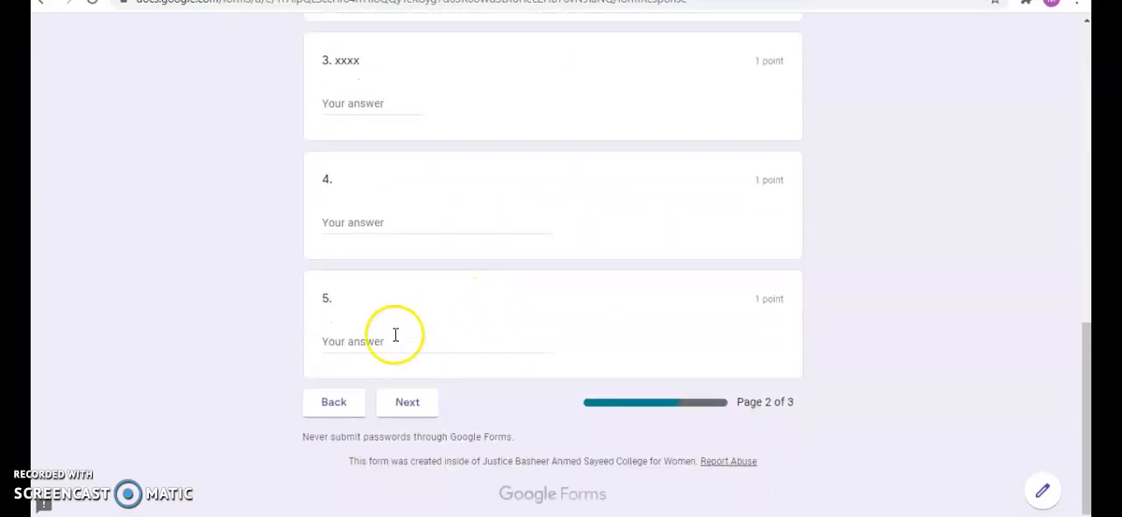
left_click(408, 405)
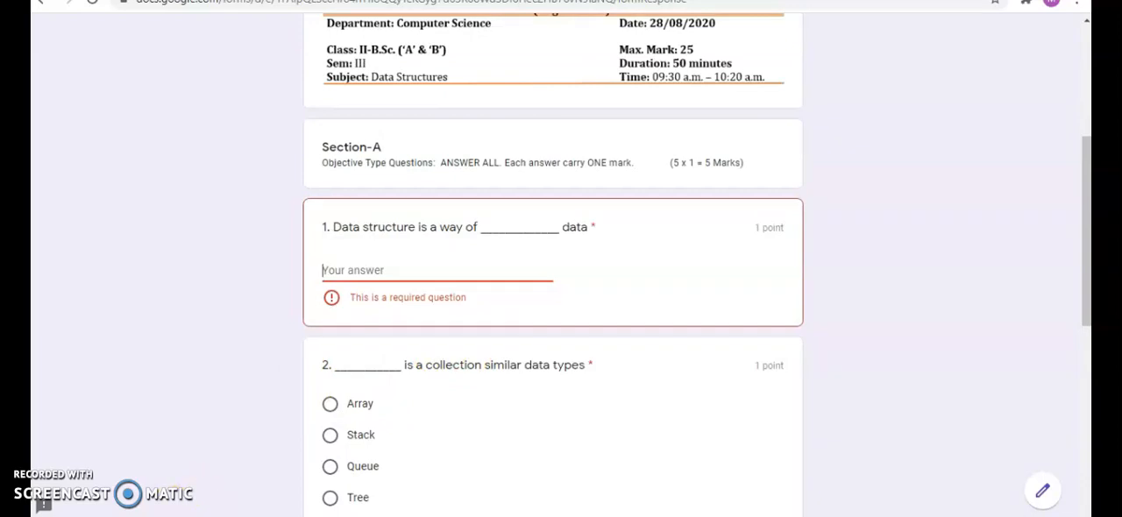
scroll(412, 436, "down", 5)
left_click(407, 426)
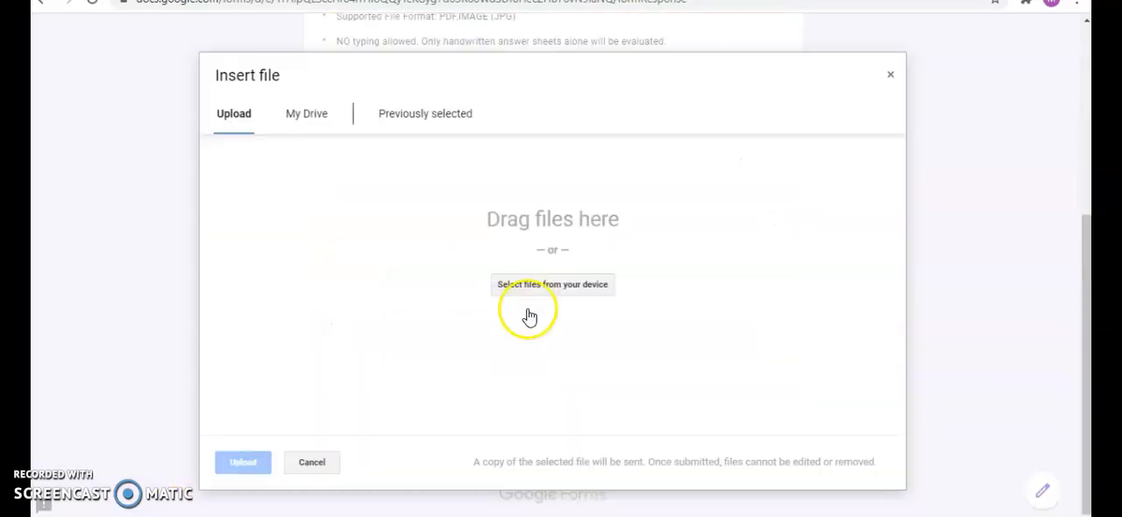
- Attach the picture memory level adv -disadv to question 6 and cia theme.PNG to question 7, and submit the form
left_click(533, 285)
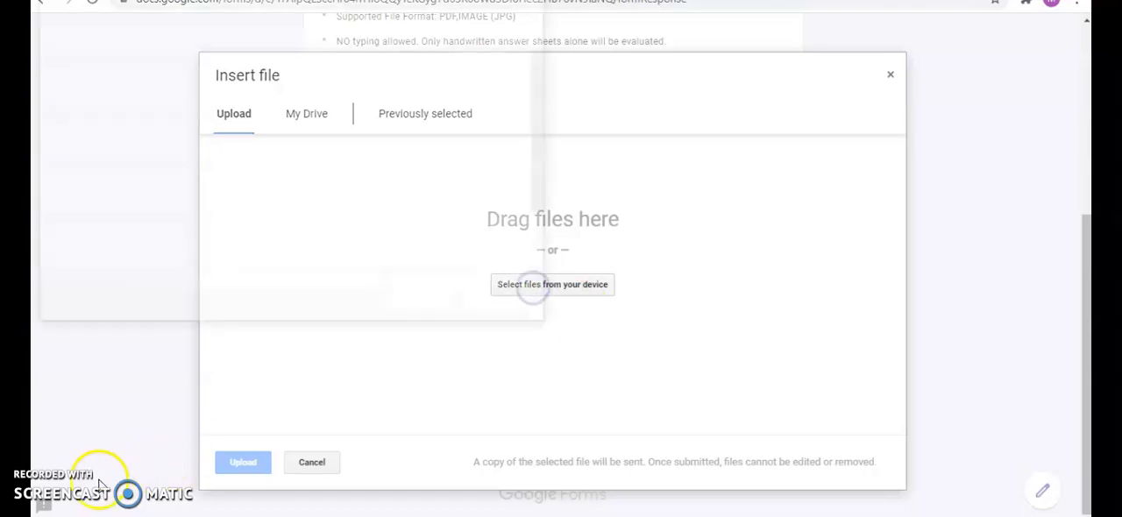
left_click(224, 191)
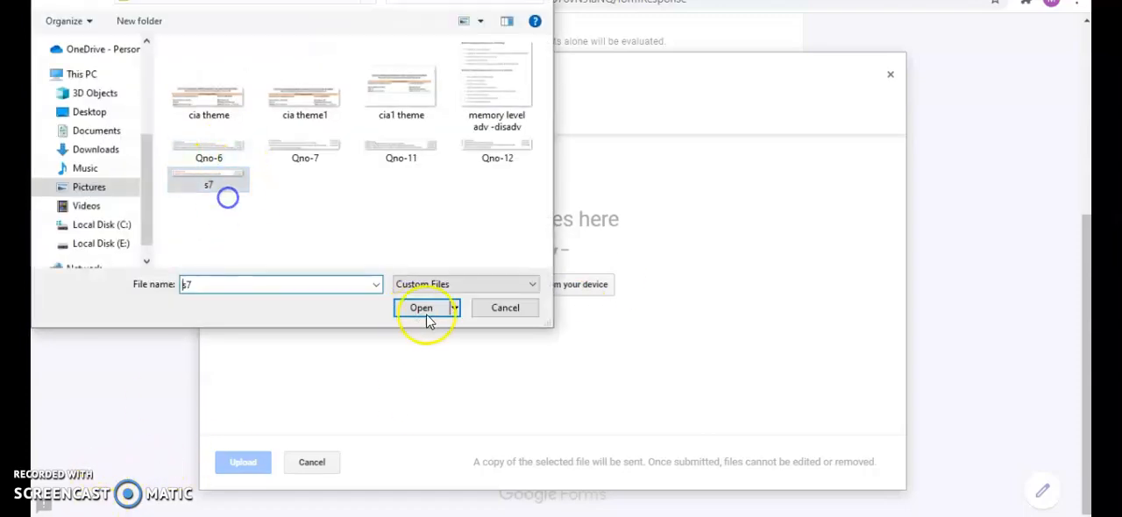
left_click(509, 92)
left_click(425, 312)
left_click(239, 463)
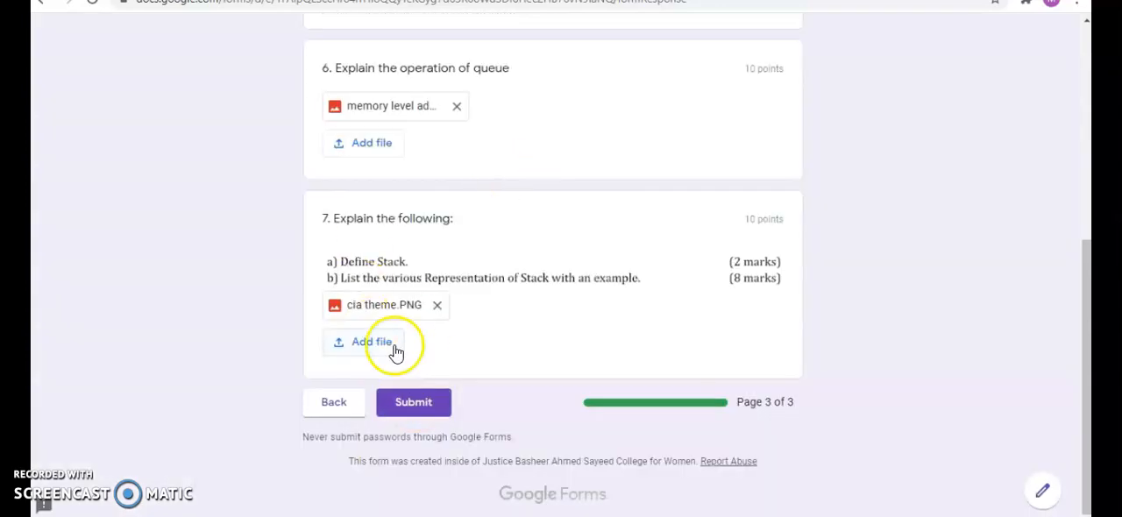
left_click(411, 403)
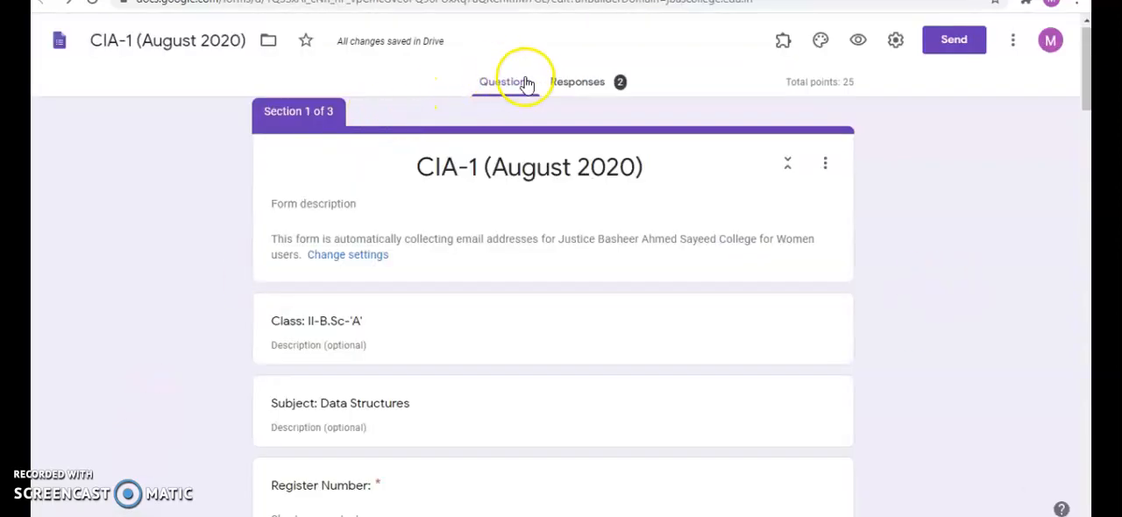
- Open the form's responses and review an individual submission down to question 7
left_click(584, 87)
scroll(807, 226, "down", 2)
scroll(806, 225, "up", 1)
scroll(756, 243, "up", 2)
scroll(751, 256, "down", 12)
scroll(751, 258, "down", 10)
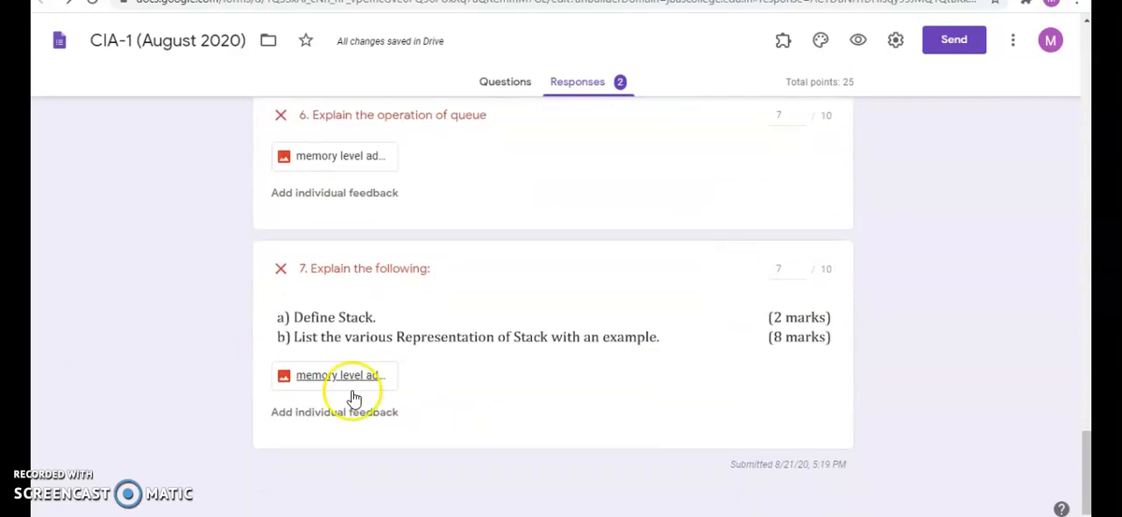
- Comment "wrong answer" on the "in the classroom" area of question 7's uploaded image, and save a score of 8 for question 7
left_click(341, 377)
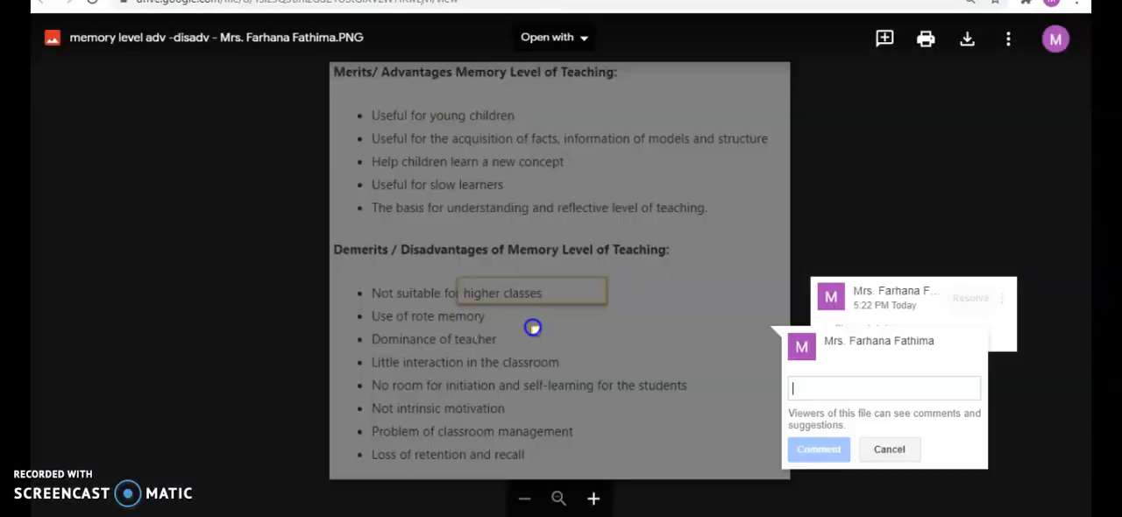
mouse_move(446, 338)
left_mouse_down()
mouse_move(533, 394)
mouse_move(681, 385)
left_mouse_up()
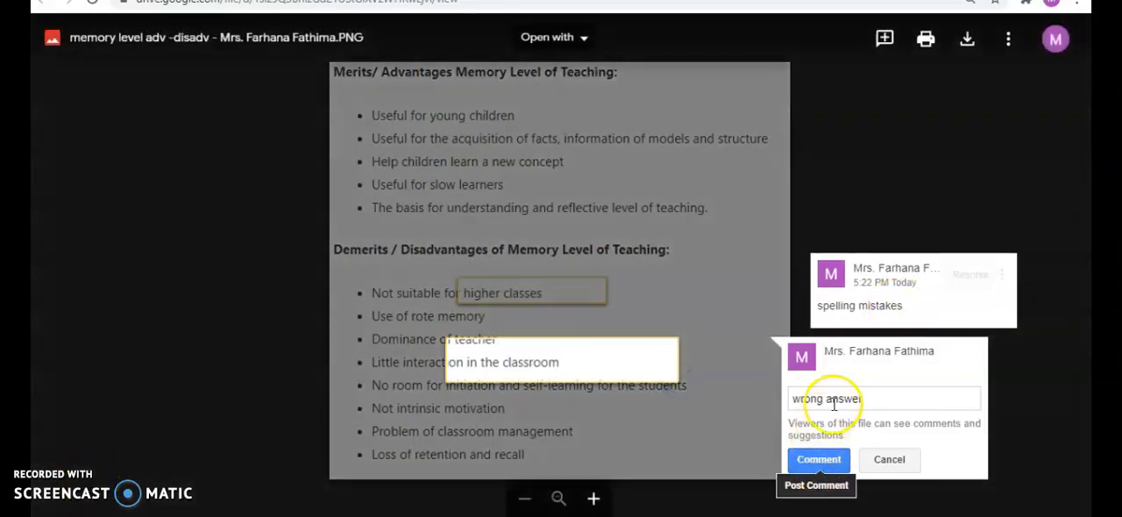
left_click(808, 458)
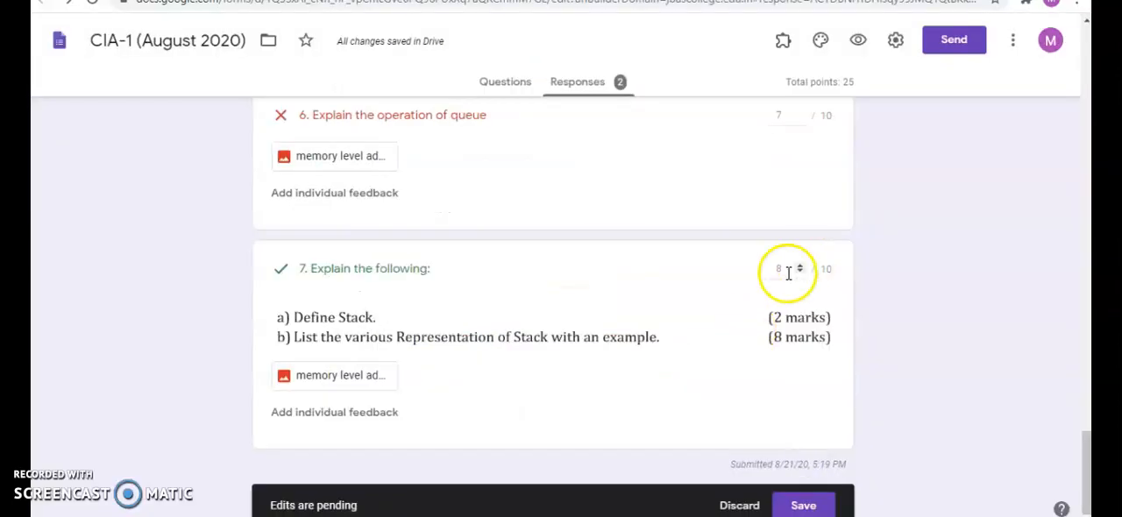
left_click(810, 506)
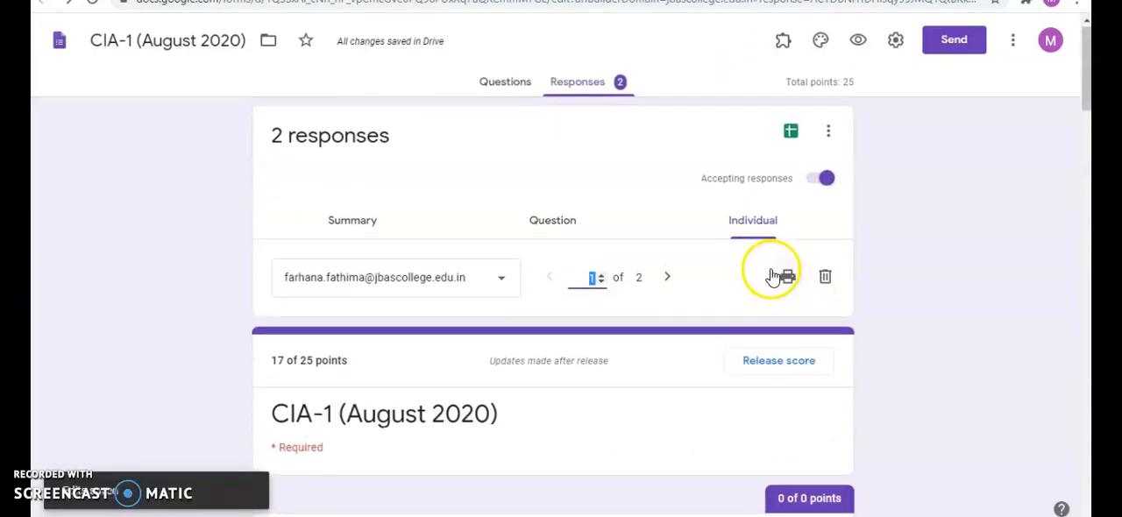
- Release the score by email to the first listed respondent entry only, excluding the second
left_click(773, 131)
left_click(773, 136)
left_click(351, 258)
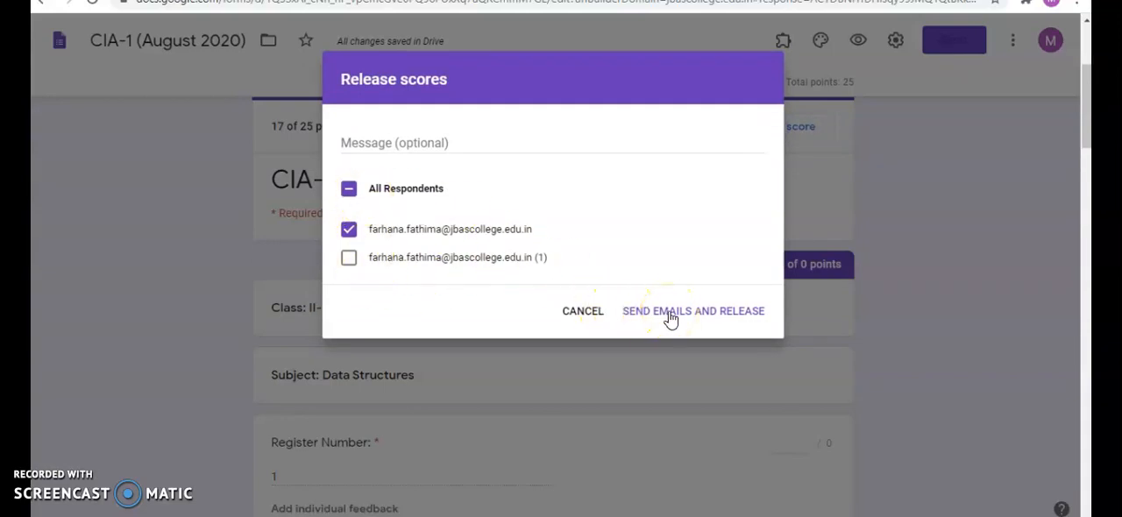